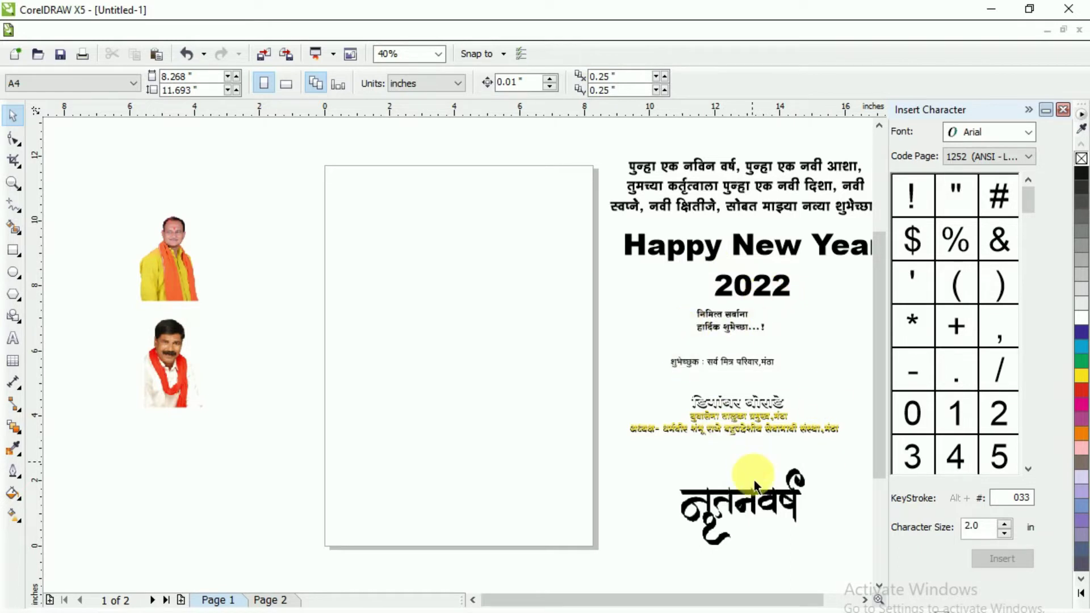
Draw a rectangle about 7.3 by 6.6 inches in the middle of the A4 page
left_click(750, 508)
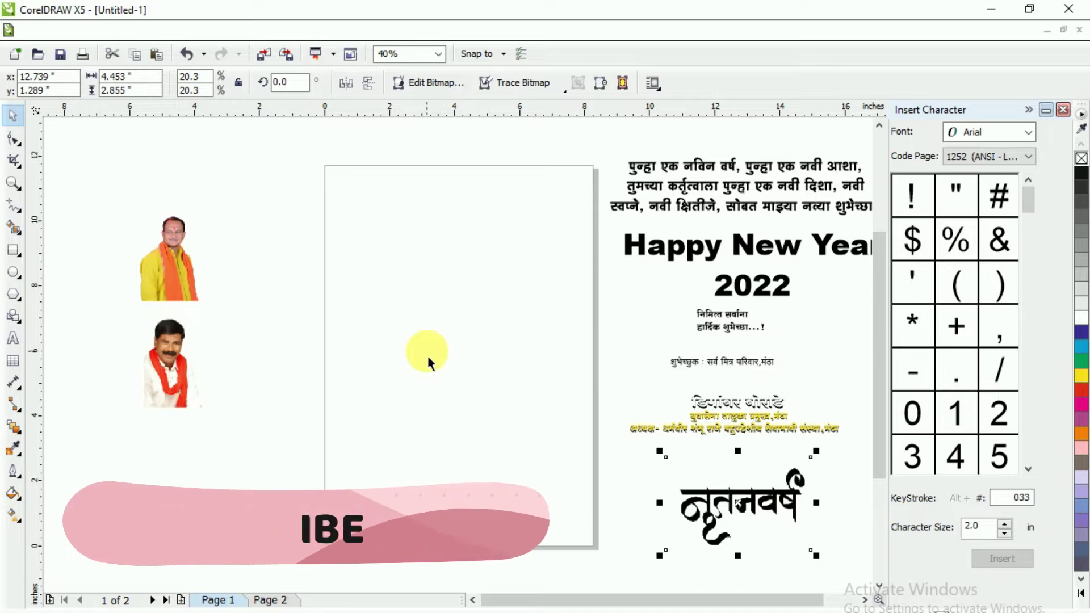
left_click(14, 251)
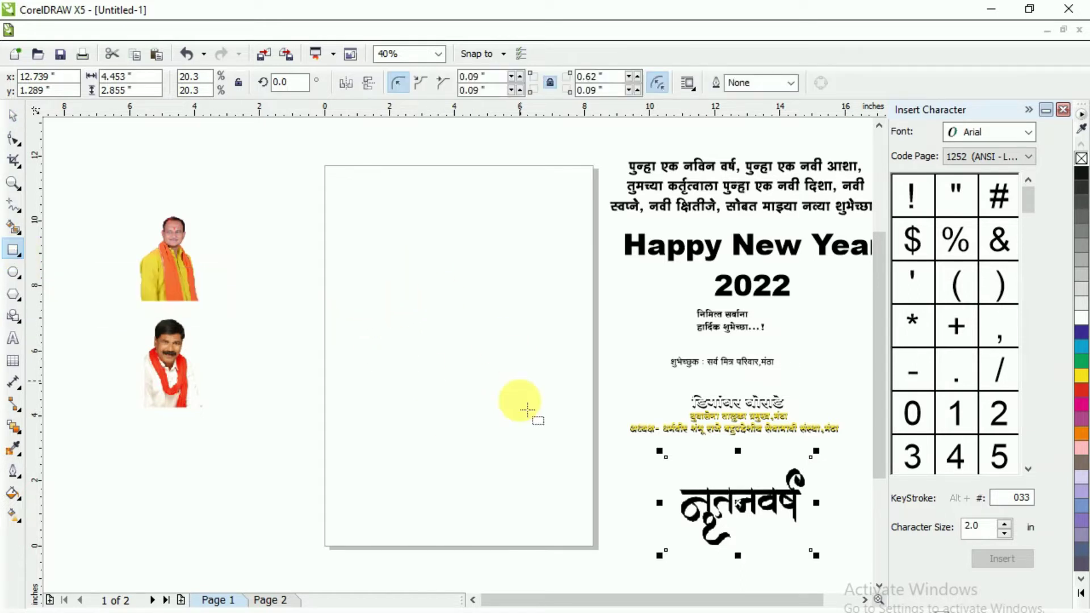
left_click_drag(343, 252, 588, 475)
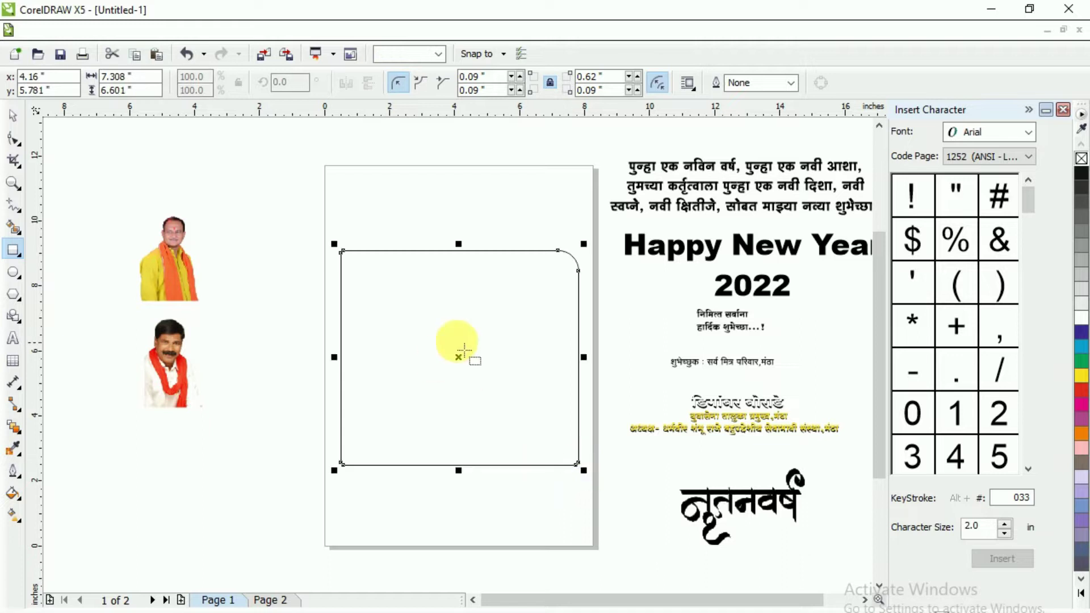
left_click(12, 115)
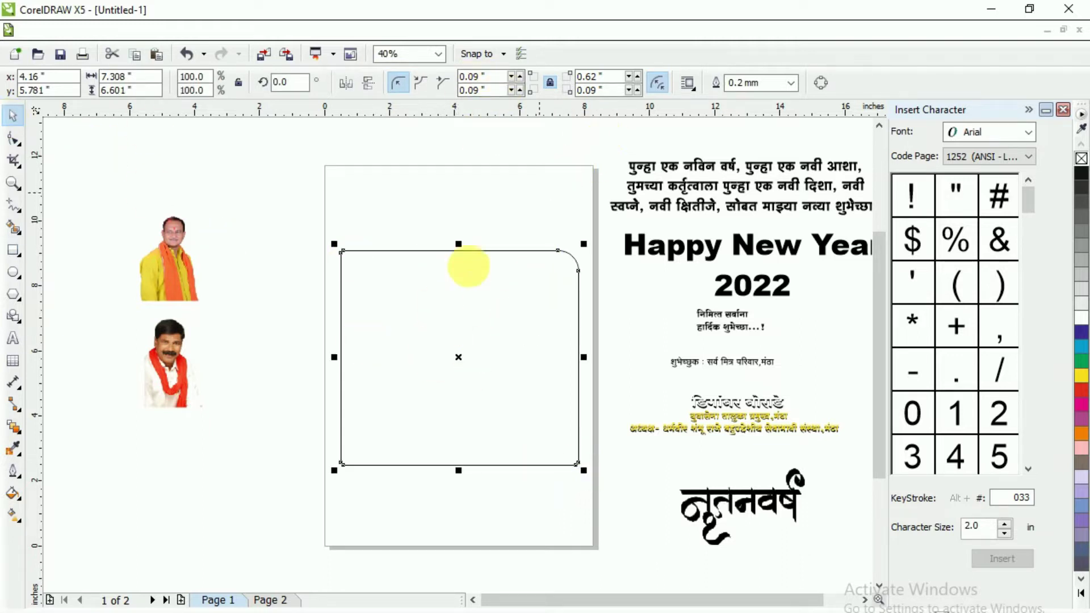
Set the corner radius of the rectangle's four linked corners to 0 inches
left_click(593, 77)
double_click(593, 77)
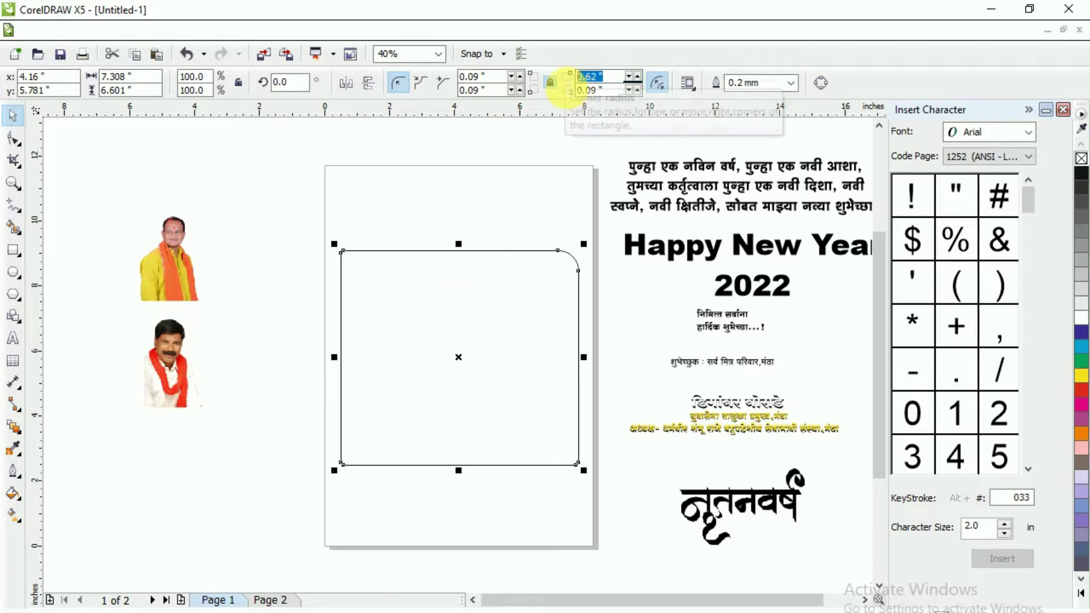
type("0")
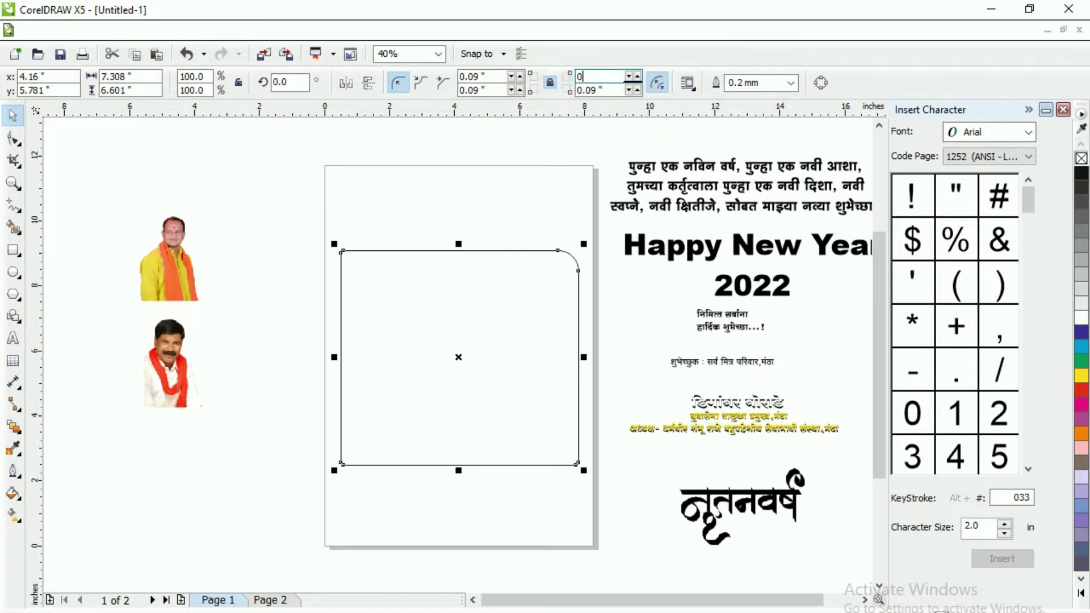
key("Return")
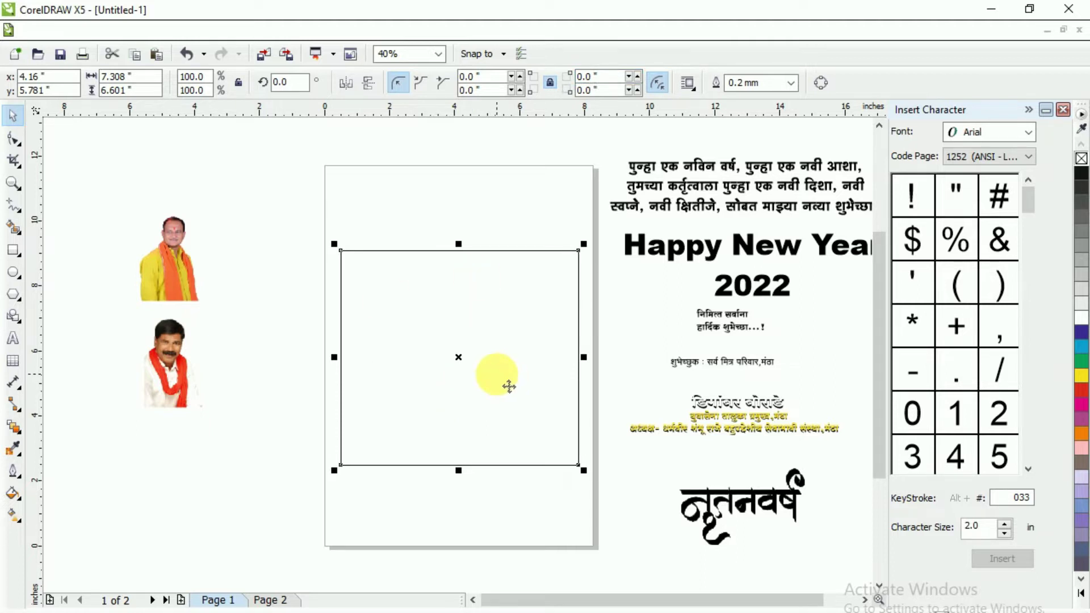
Apply a 2 by 2 mesh fill to the rectangle and colour its upper-right and lower-left corner nodes orange
scroll(509, 386, "up", 1)
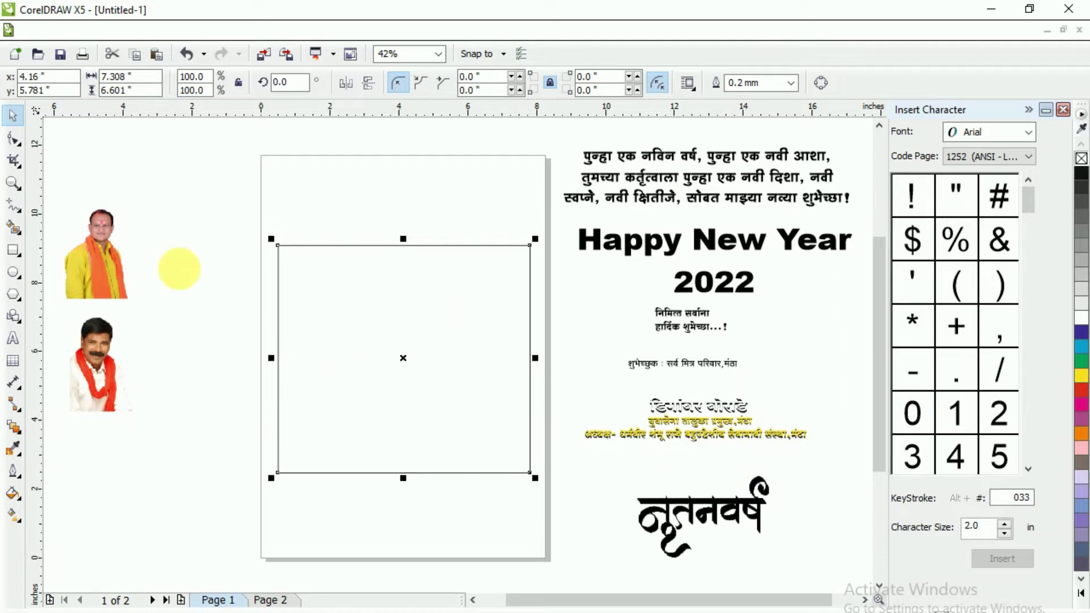
left_click(10, 184)
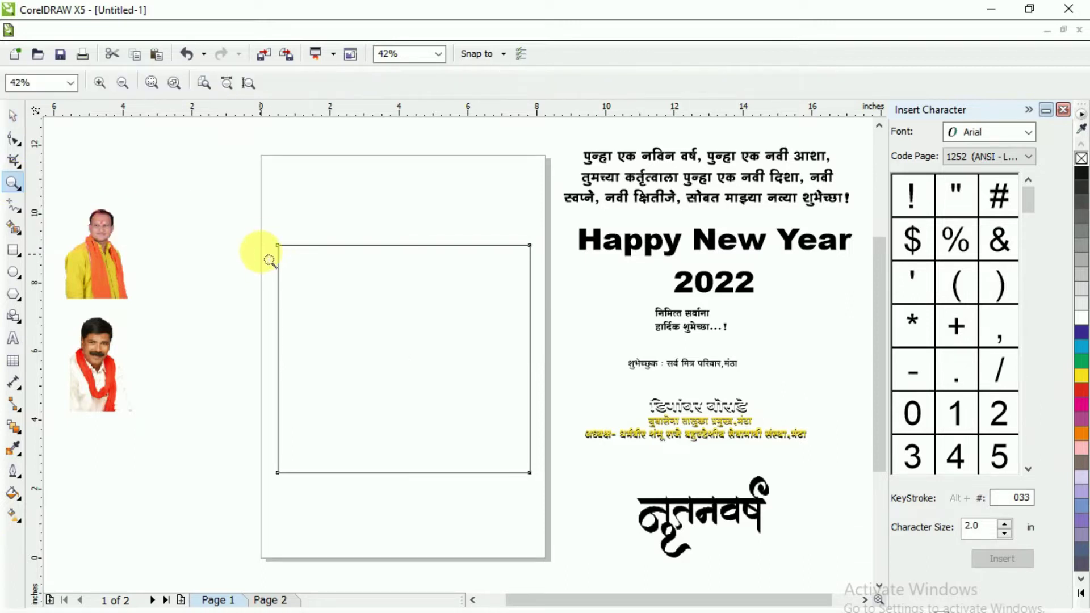
left_click_drag(270, 234, 535, 487)
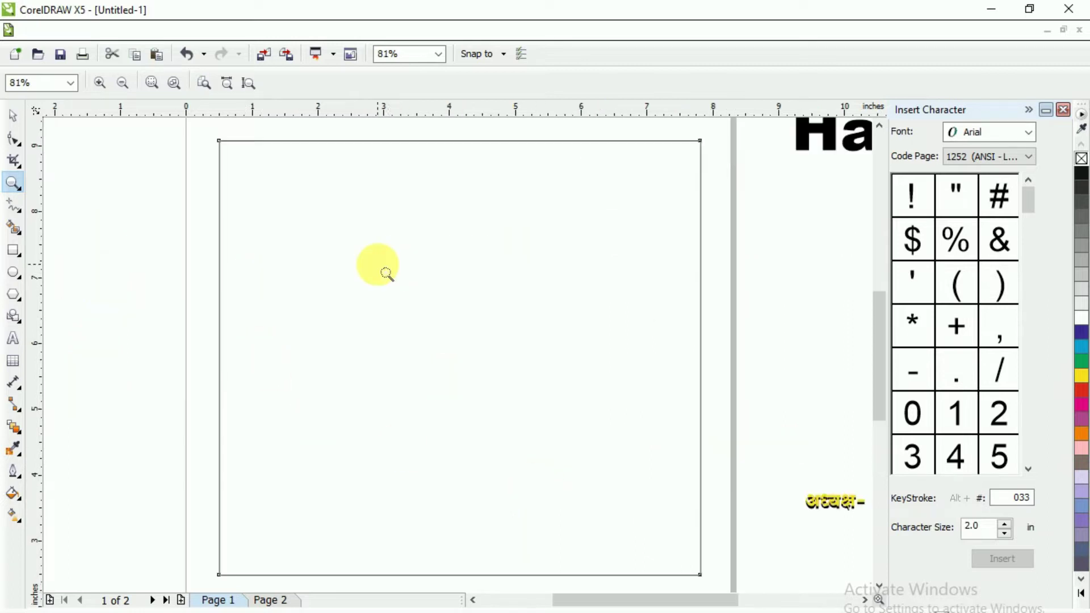
left_click(13, 115)
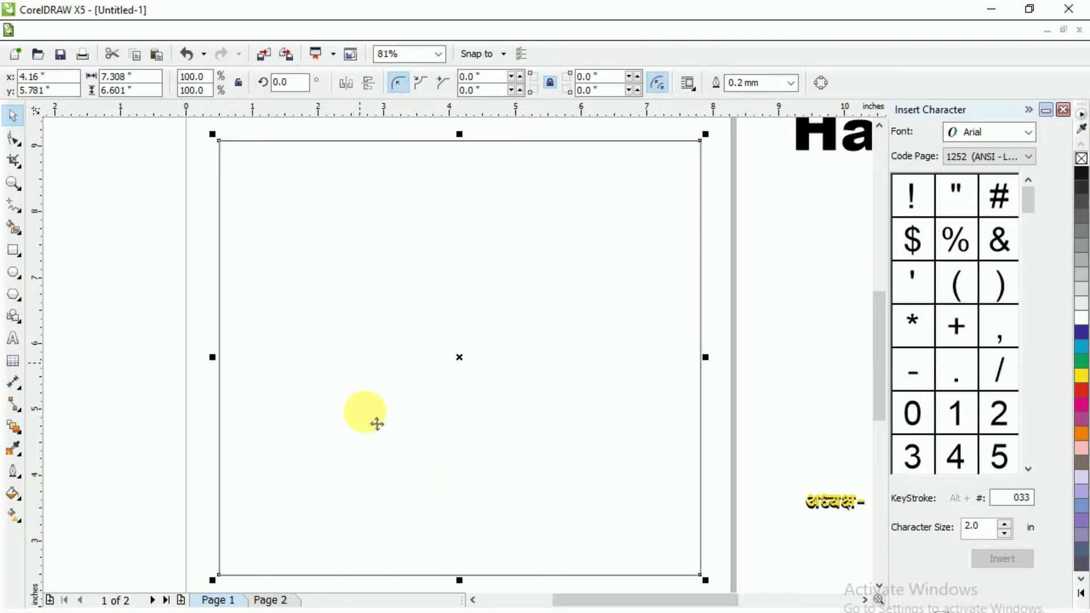
left_click(21, 522)
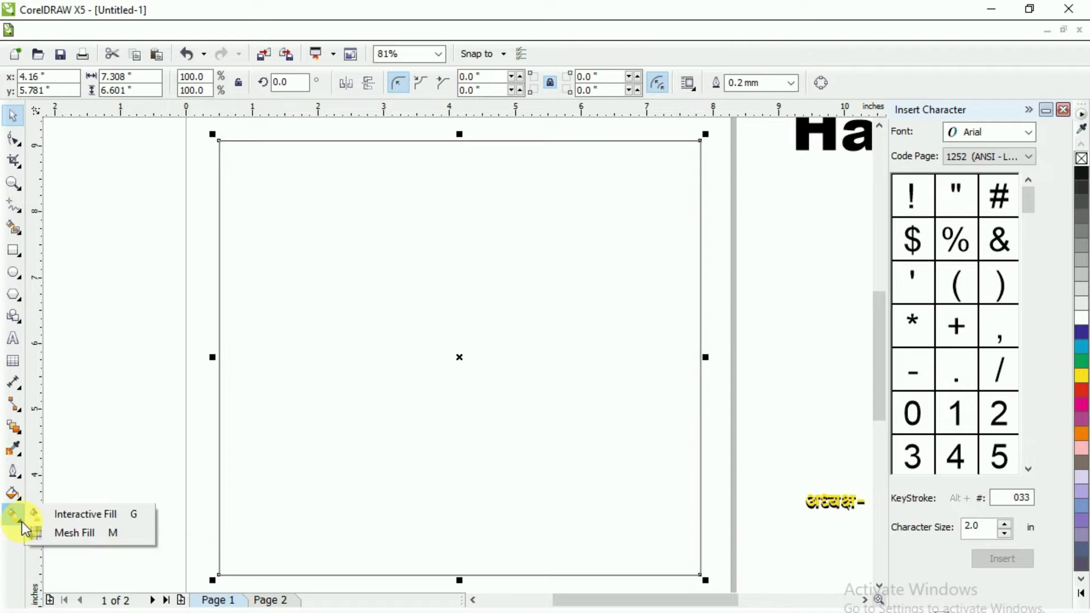
left_click(90, 536)
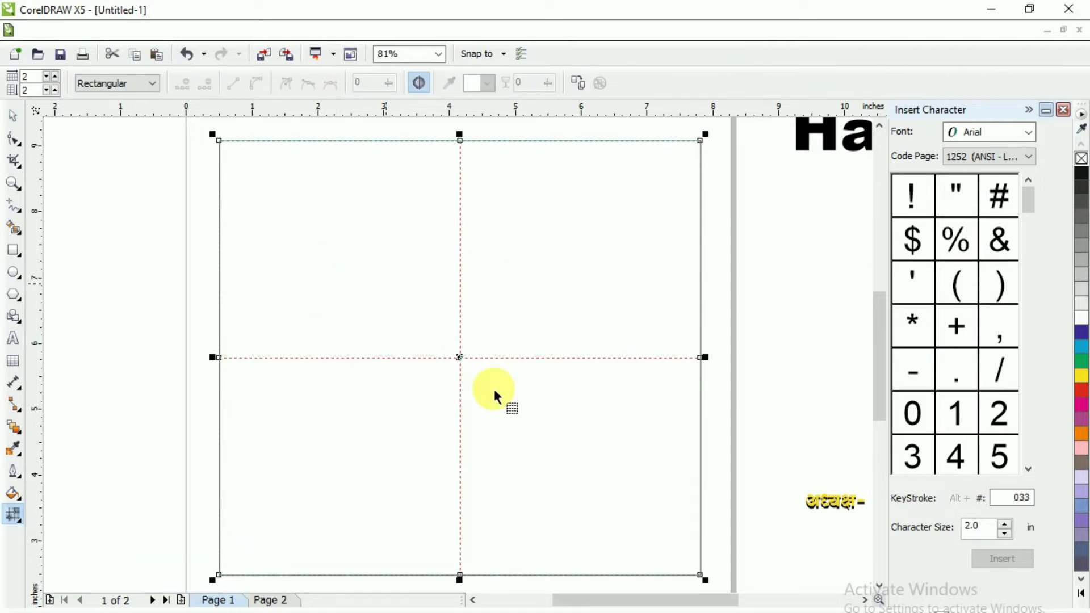
left_click(701, 141)
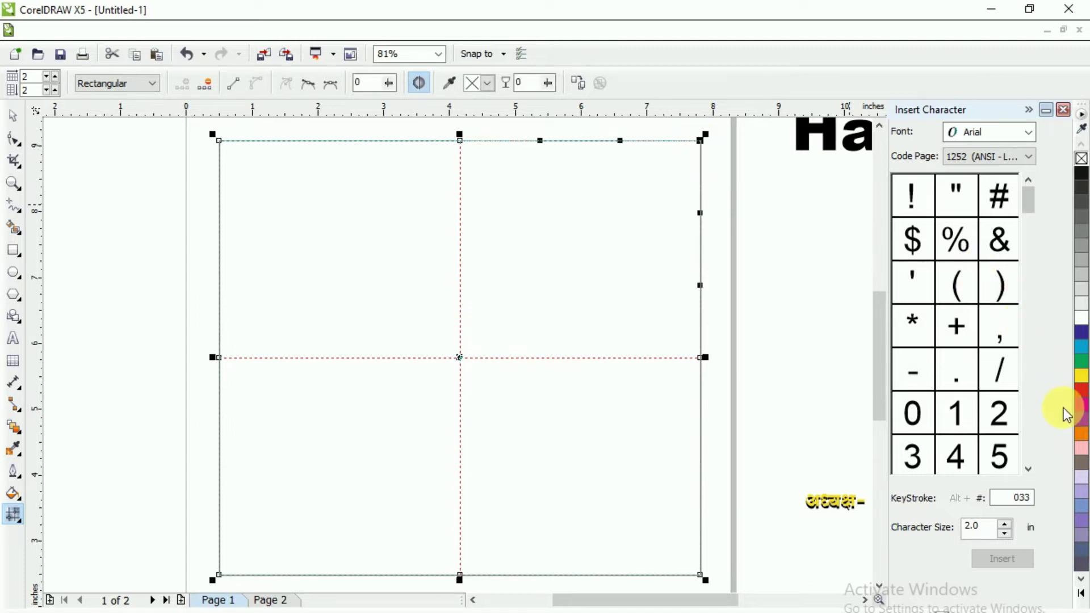
left_click(1081, 435)
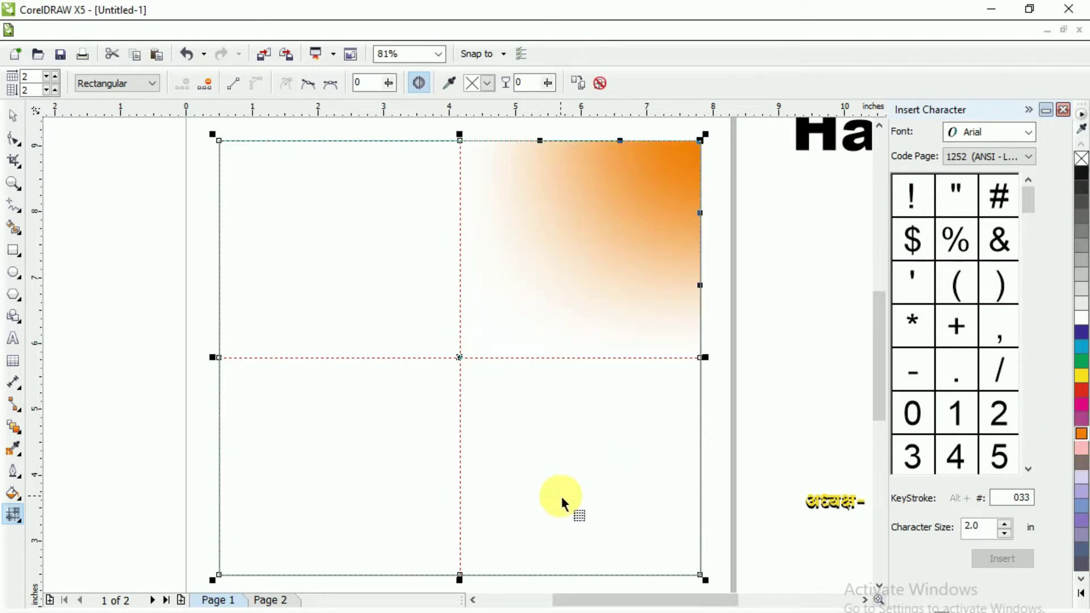
left_click(219, 575)
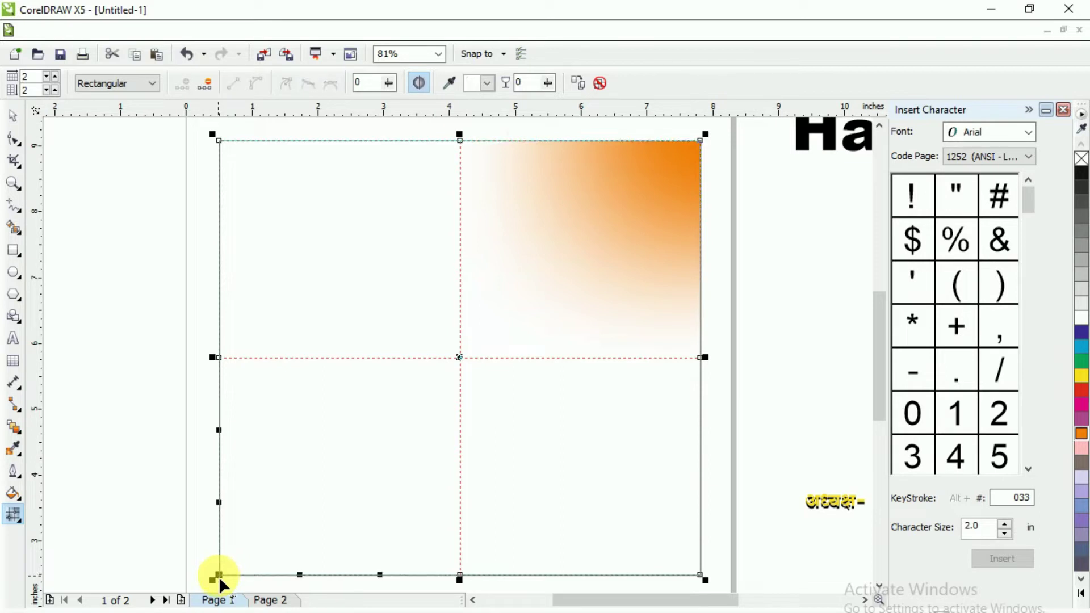
left_click(1082, 434)
Colour the mesh's upper-left and lower-right corner nodes pale orange and its top-middle node pale pink
left_click(219, 141)
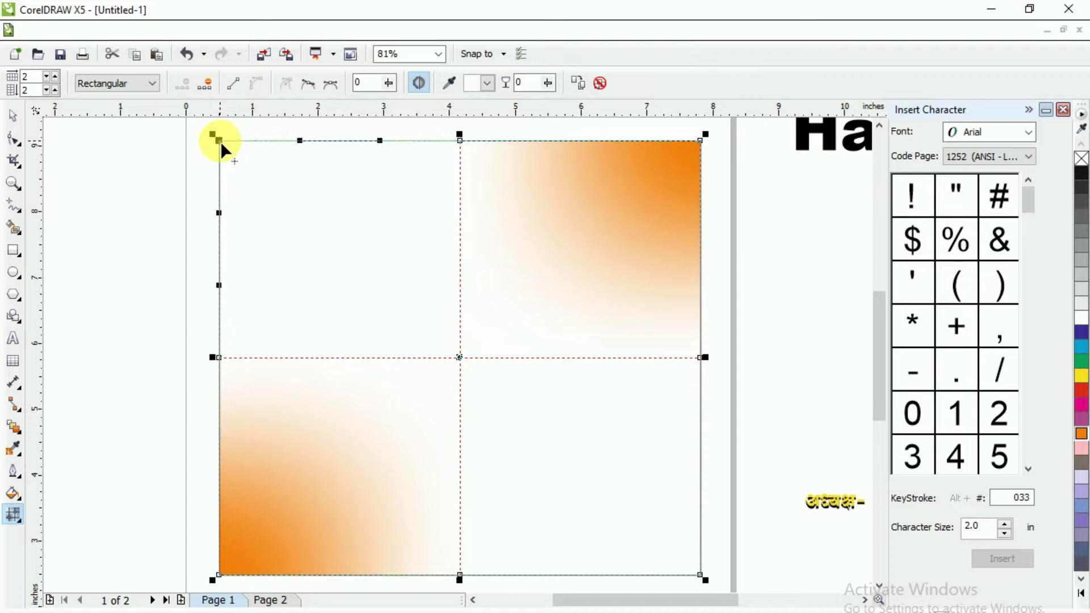
left_click(1080, 594)
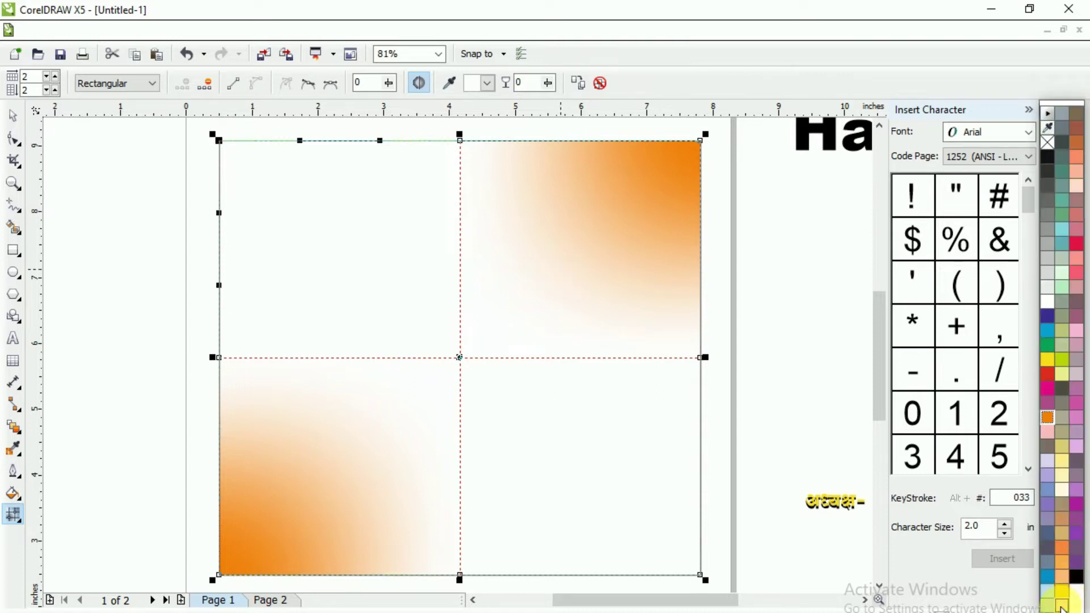
left_click(1047, 417)
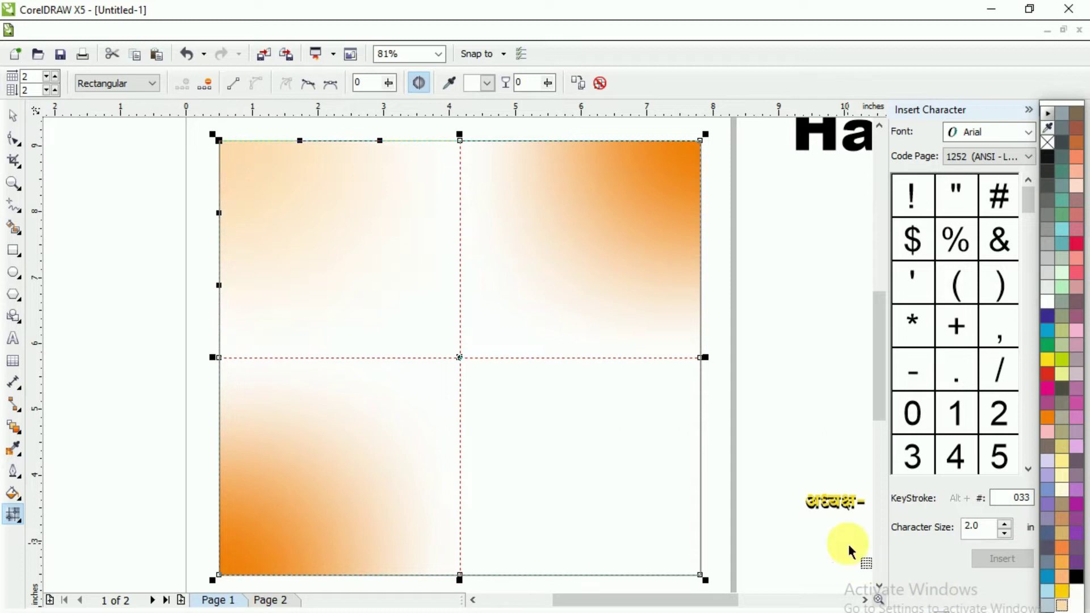
left_click(702, 576)
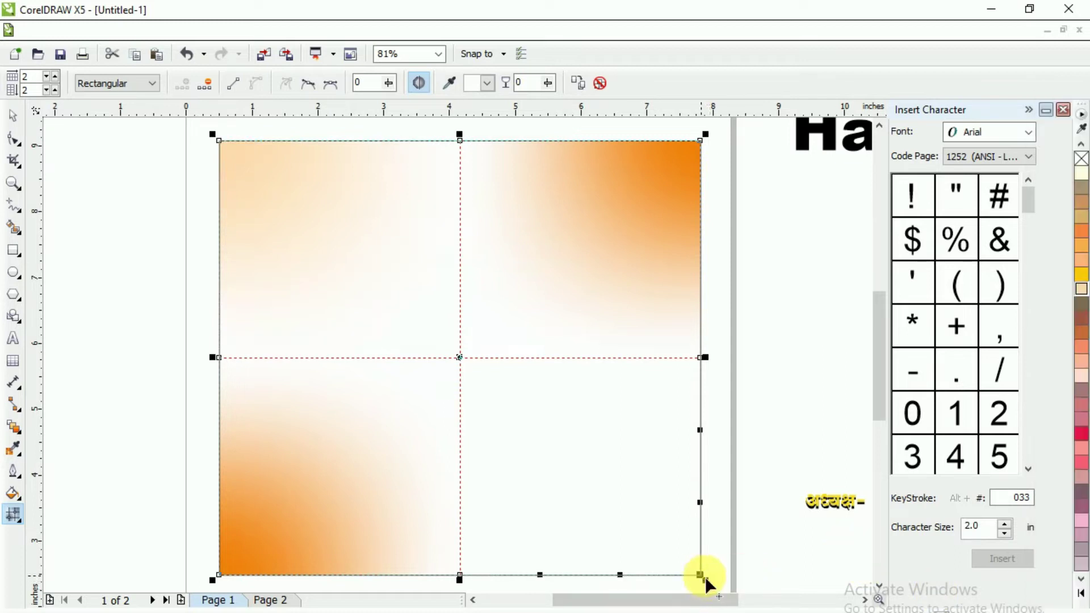
left_click(1082, 291)
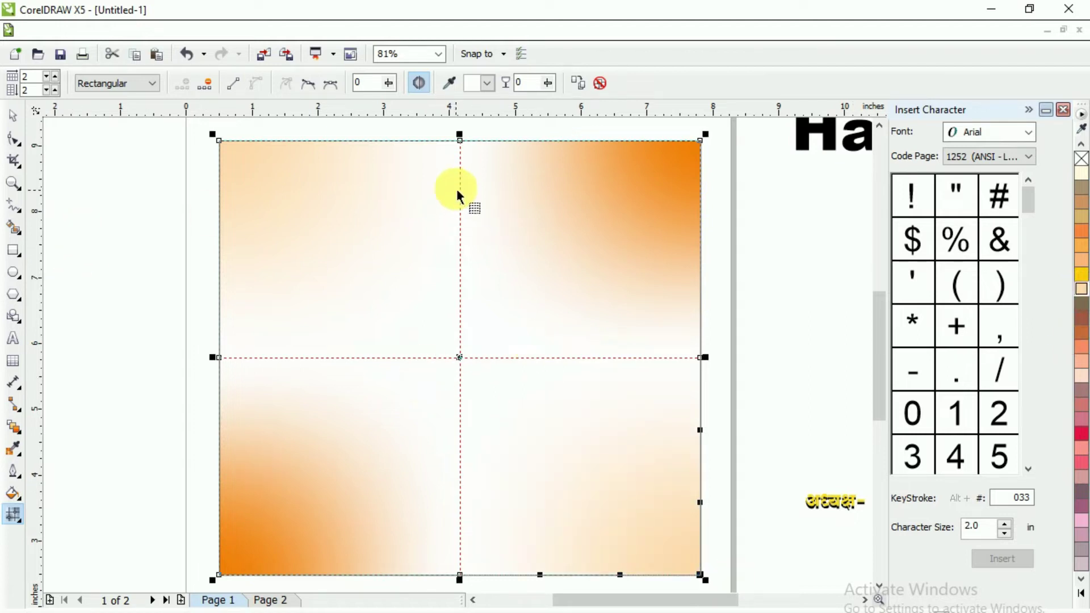
left_click(460, 138)
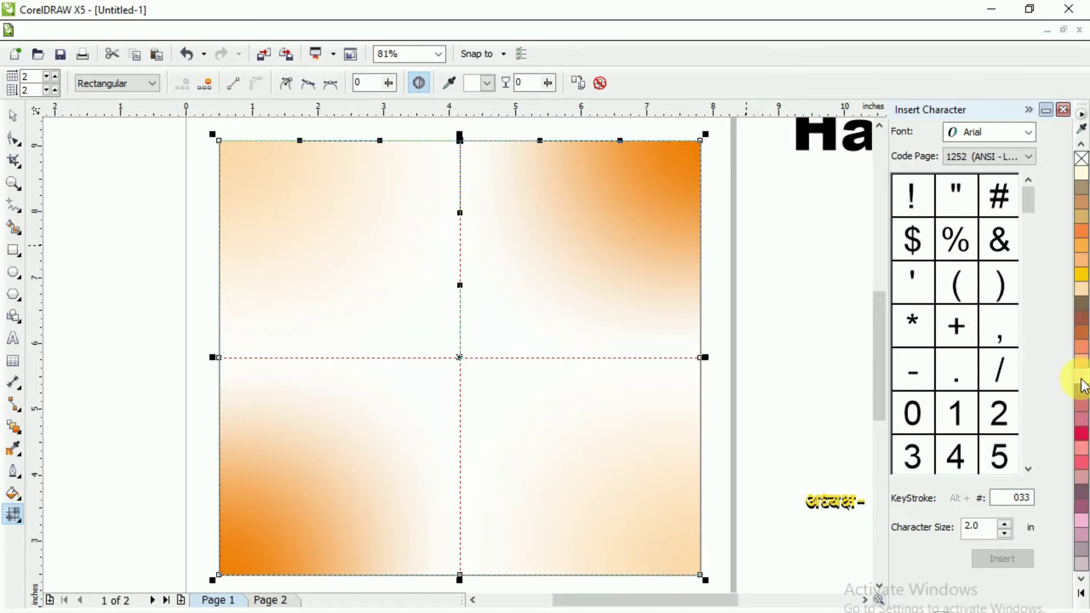
left_click(1081, 377)
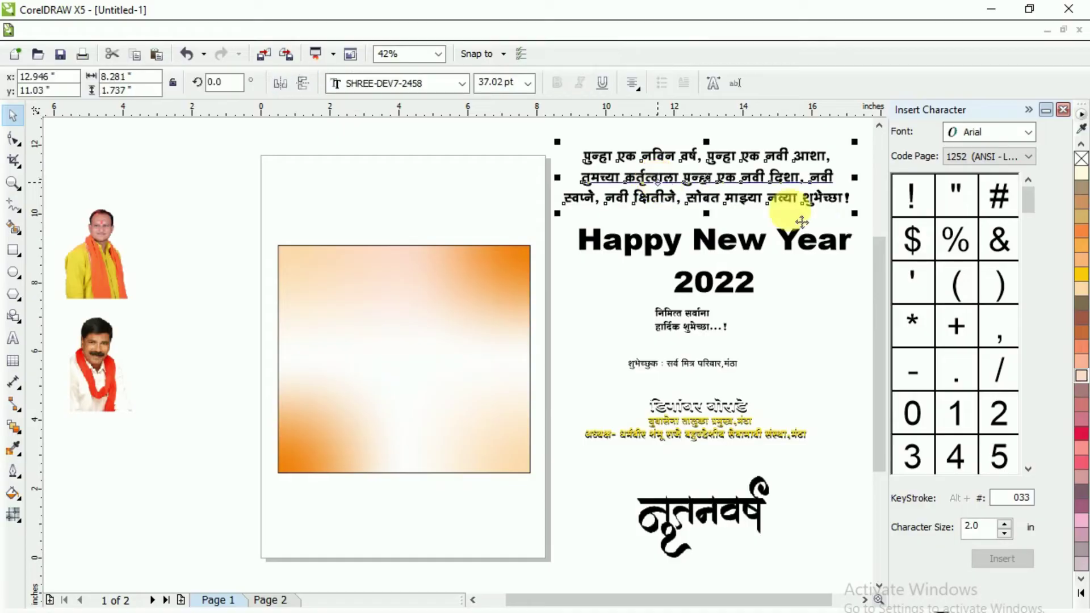
Place the three-line Marathi verse, shrunk to about 3.16 inches wide, on the rectangle's upper-left area and bring it to the front of the page
left_click_drag(849, 214, 681, 194)
left_click_drag(638, 165, 373, 287)
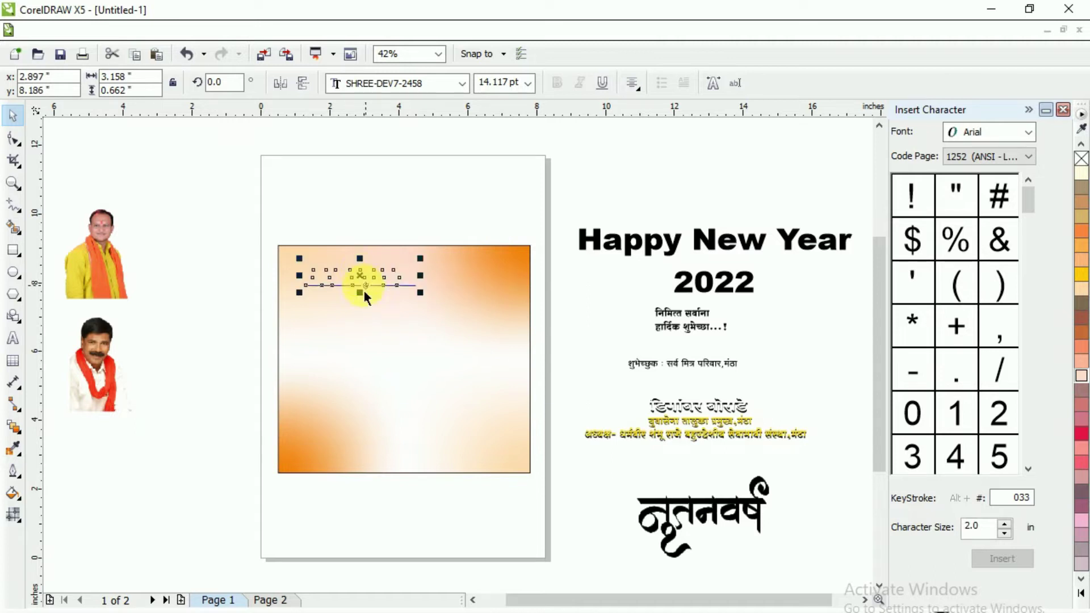
right_click(359, 277)
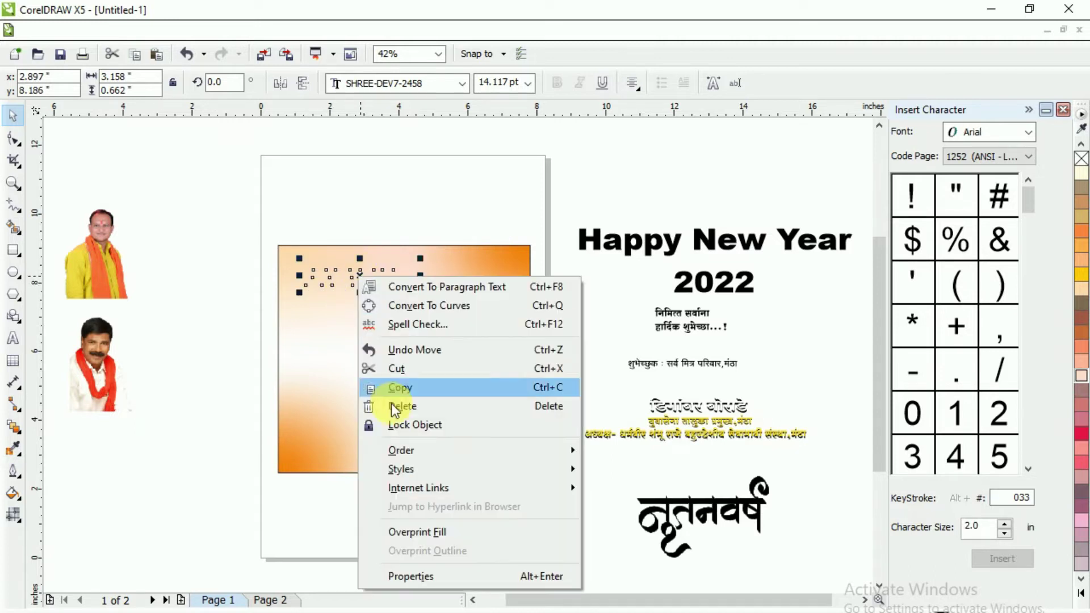
mouse_move(394, 454)
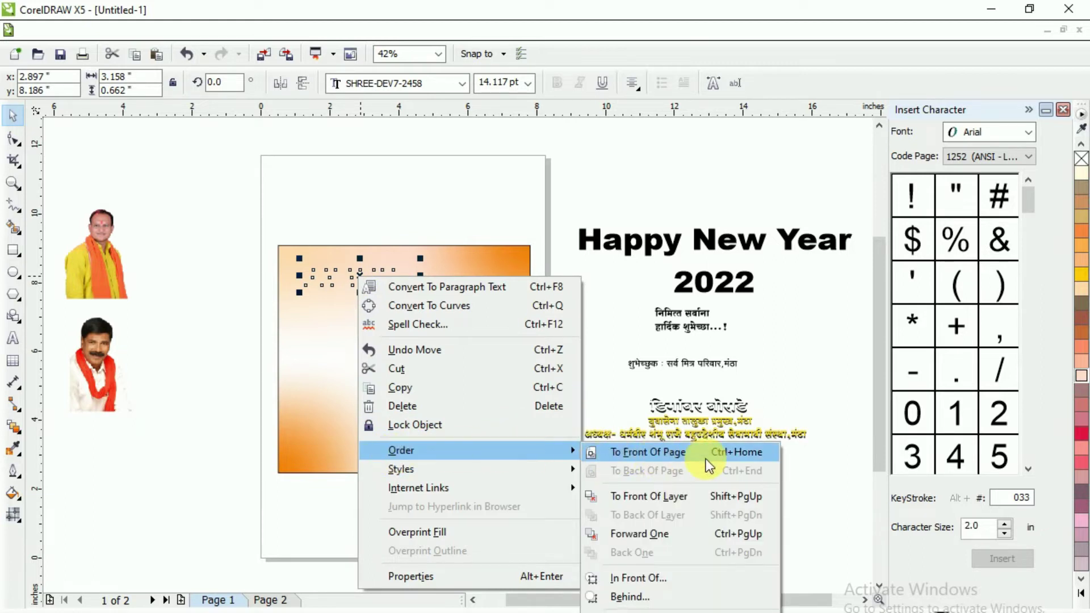
left_click(678, 457)
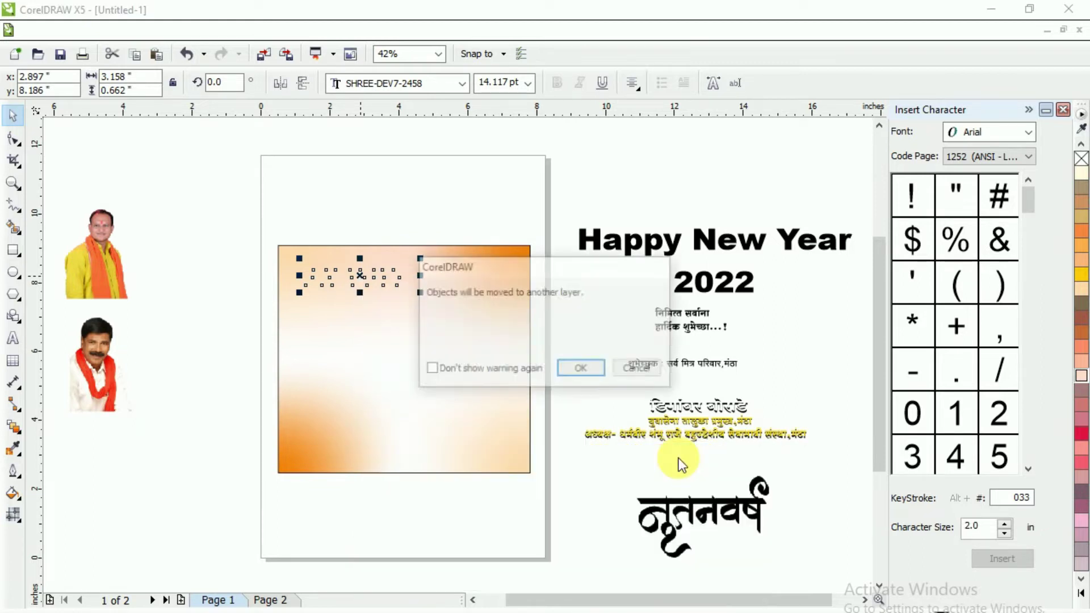
left_click(584, 369)
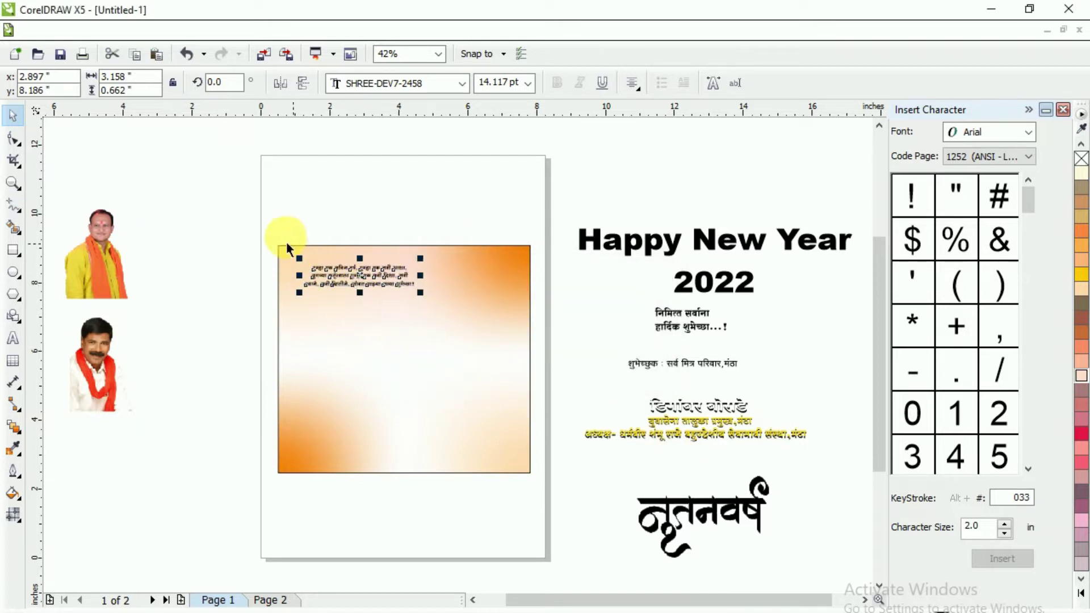
Import the bunting image from the PNG folder on drive D and place it about 3.7 inches wide over the rectangle's upper-right area
scroll(304, 252, "up", 2)
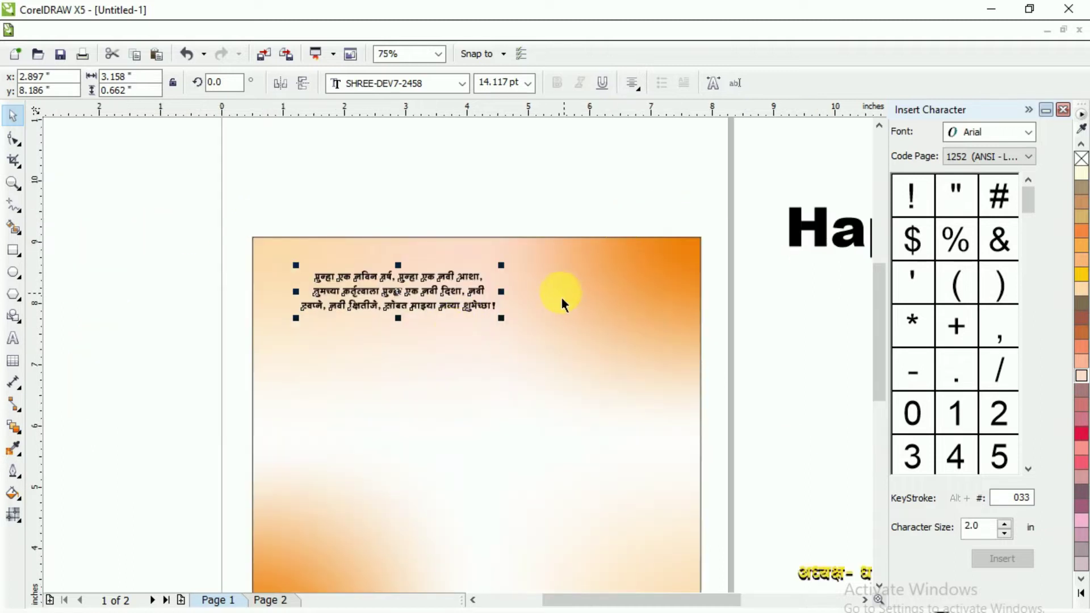
right_click(117, 316)
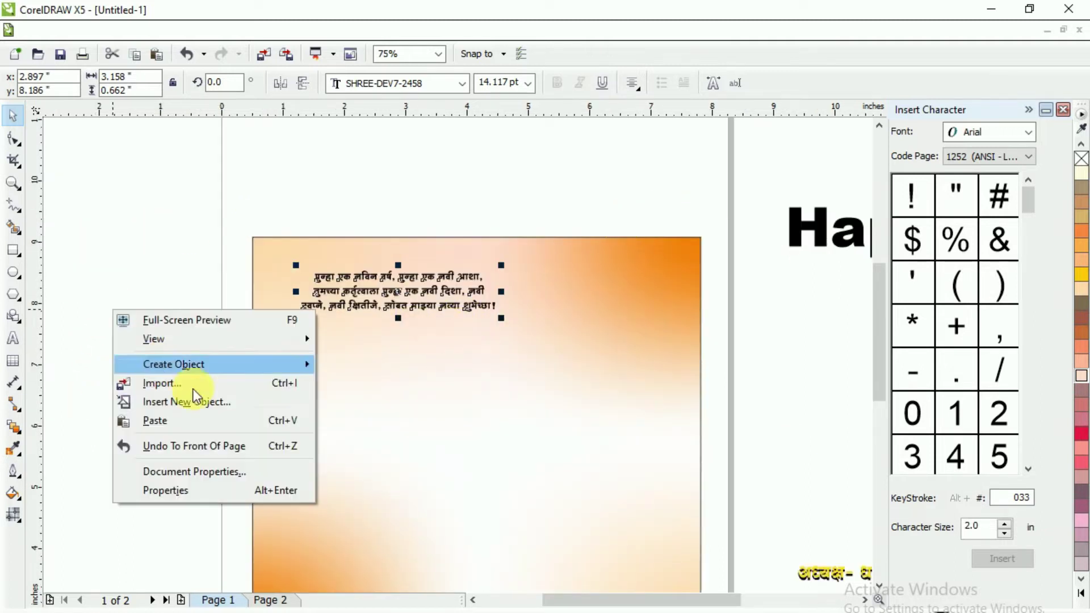
left_click(199, 384)
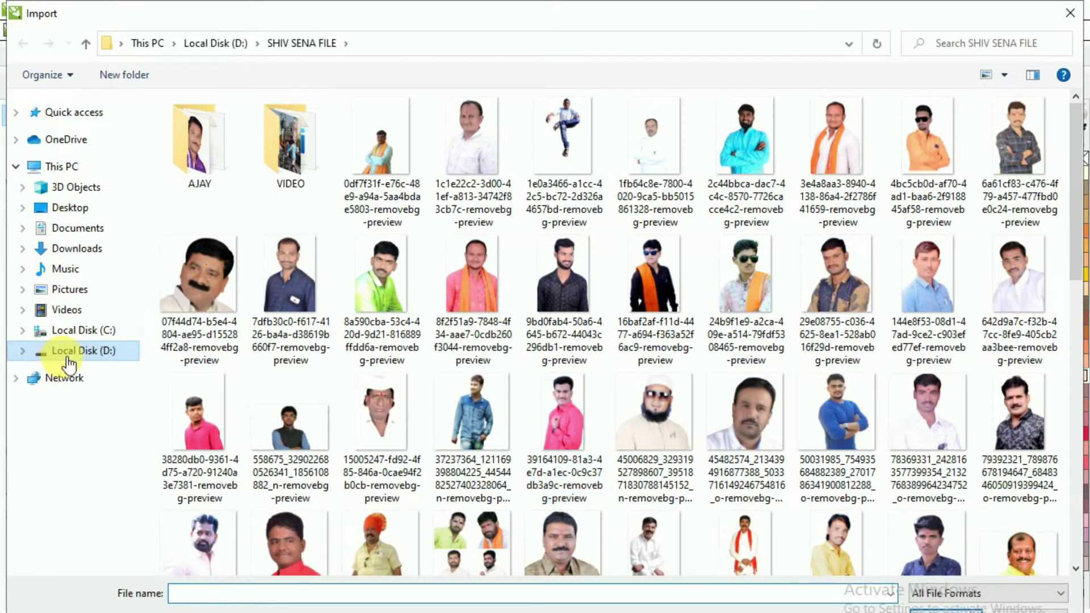
left_click(66, 352)
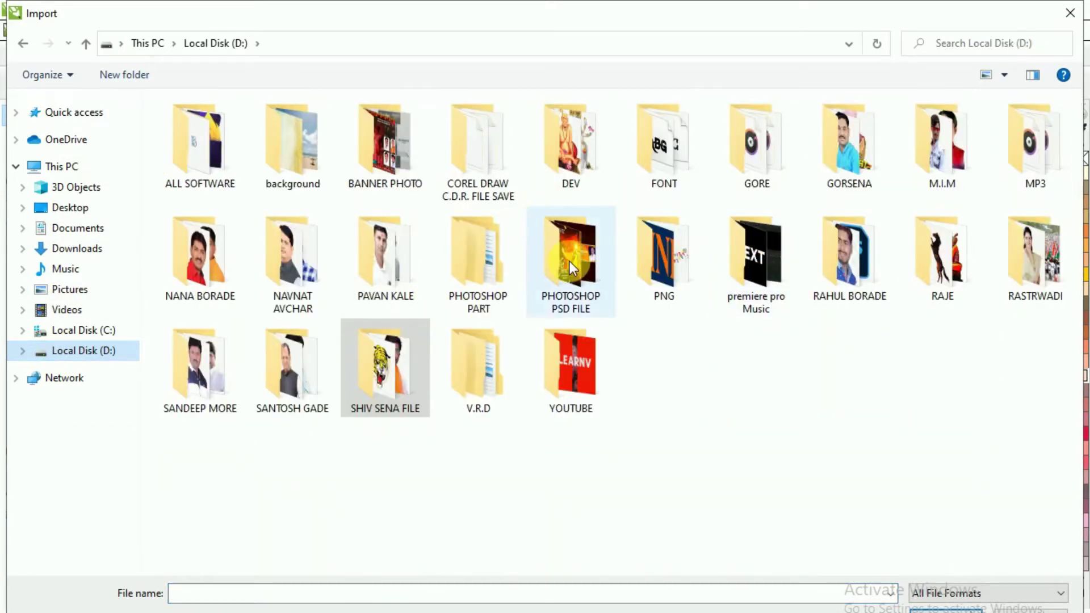
left_click(688, 256)
key("Return")
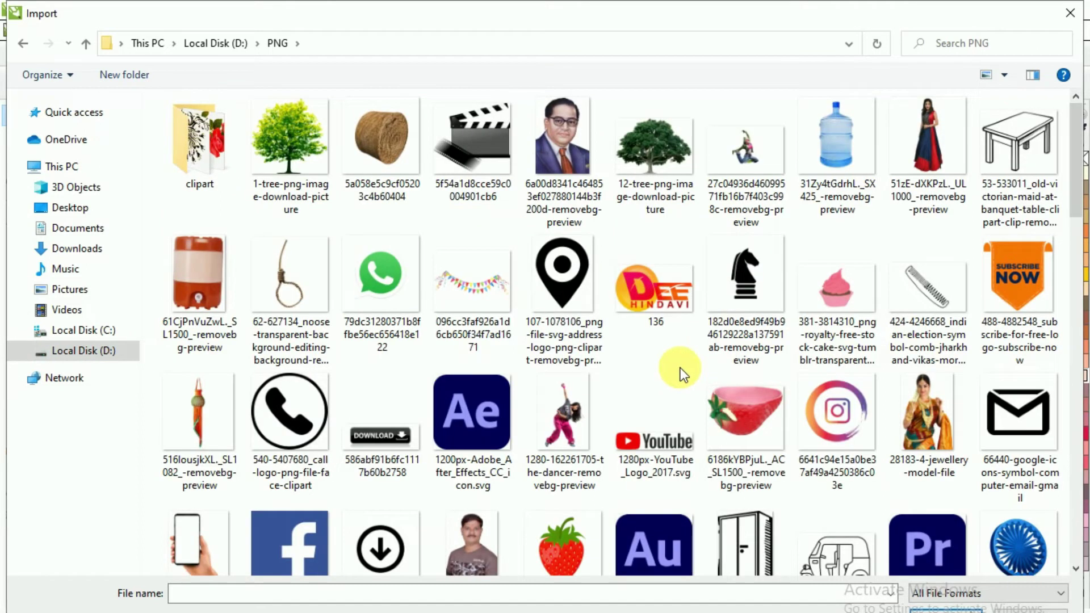
double_click(447, 276)
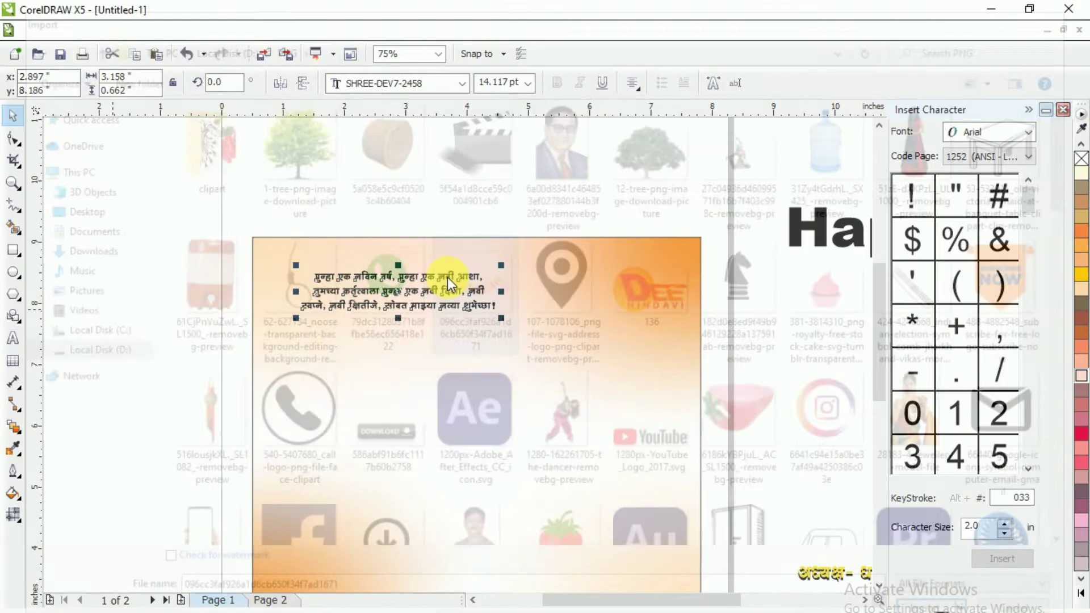
left_click_drag(470, 238, 759, 428)
Move the Marathi verse down to the middle of the rectangle, below the bunting, and select the bunting image
left_click(413, 312)
left_click_drag(413, 312, 476, 442)
left_click(584, 348)
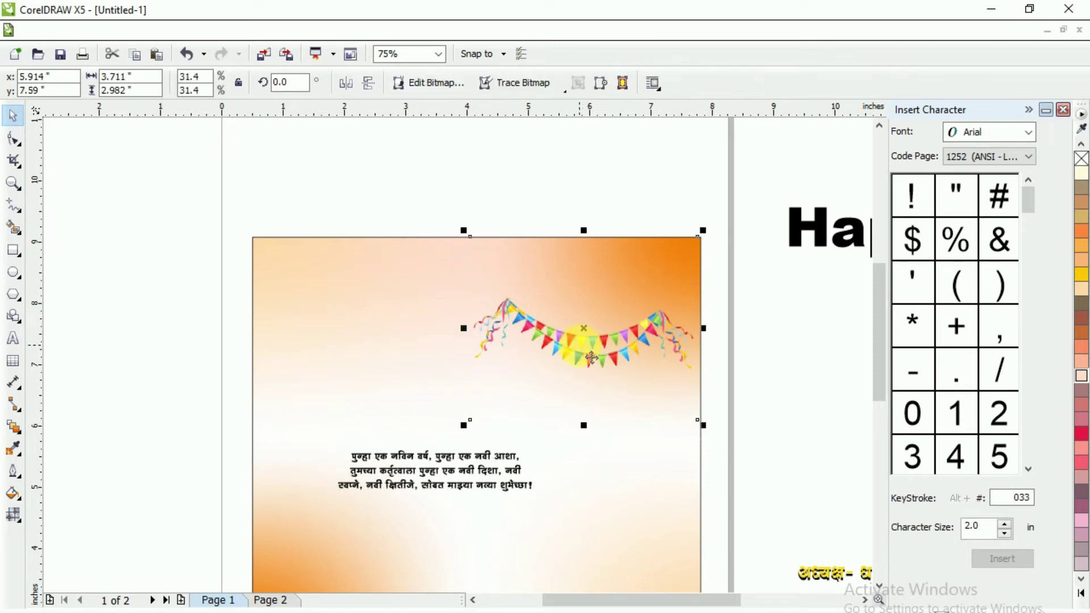
Move the bunting image to the rectangle's top edge, enlarge it to about 6.47 inches wide and roughly centre it
left_click_drag(584, 328, 458, 257)
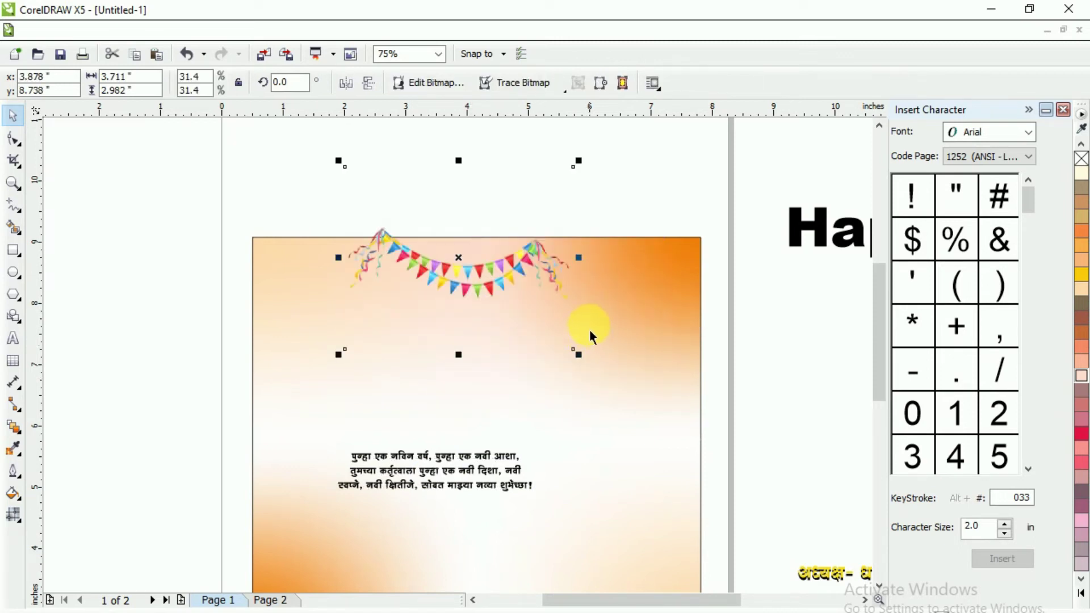
left_click_drag(578, 354, 698, 427)
left_click_drag(474, 270, 477, 282)
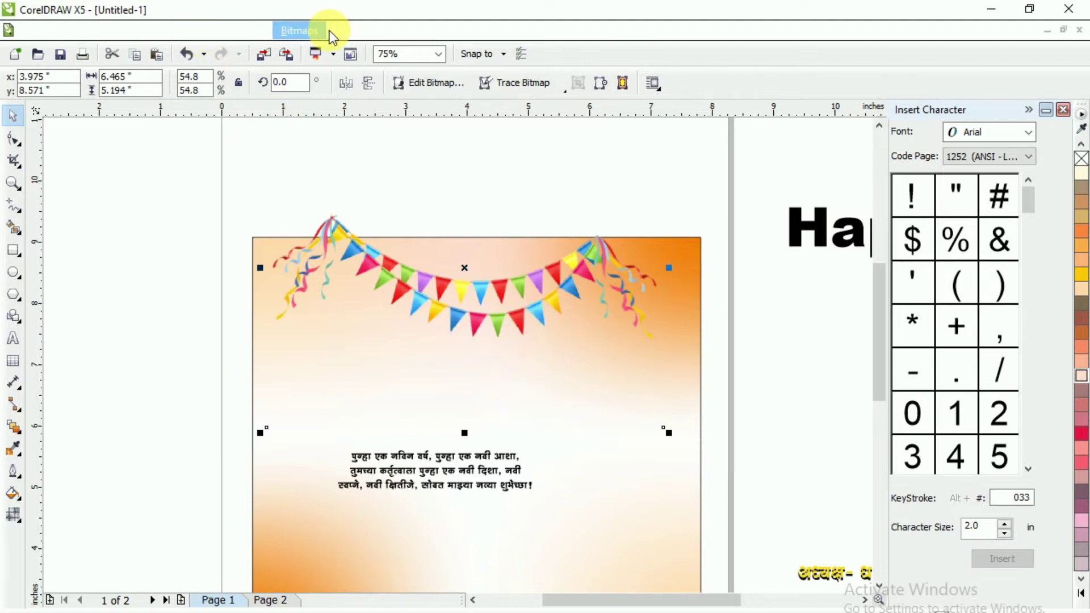
Try to PowerClip the bunting image inside the mesh-filled background rectangle
left_click(258, 29)
mouse_move(277, 280)
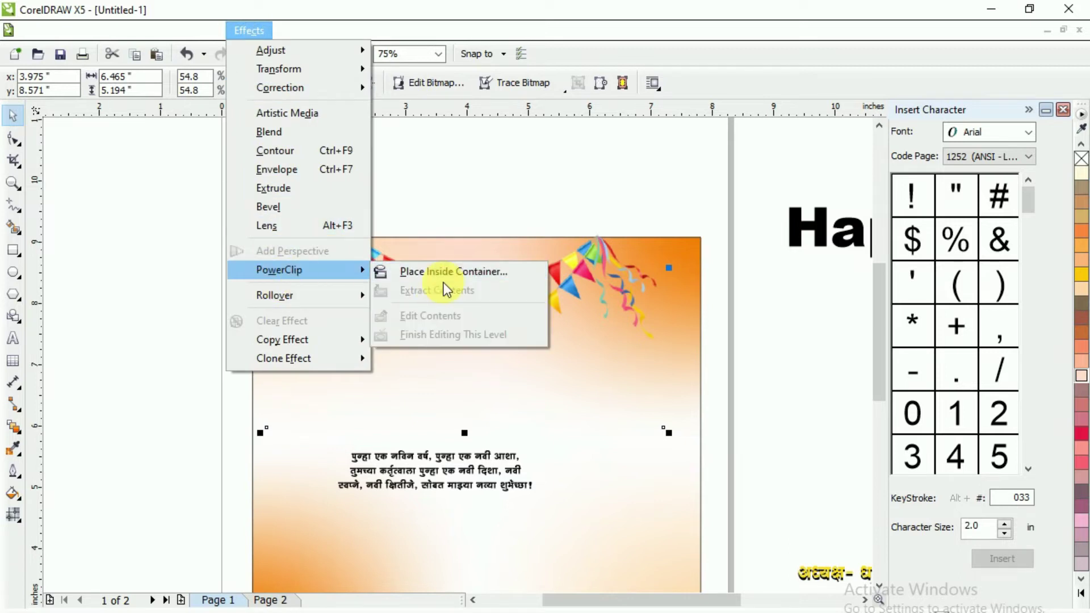
left_click(455, 274)
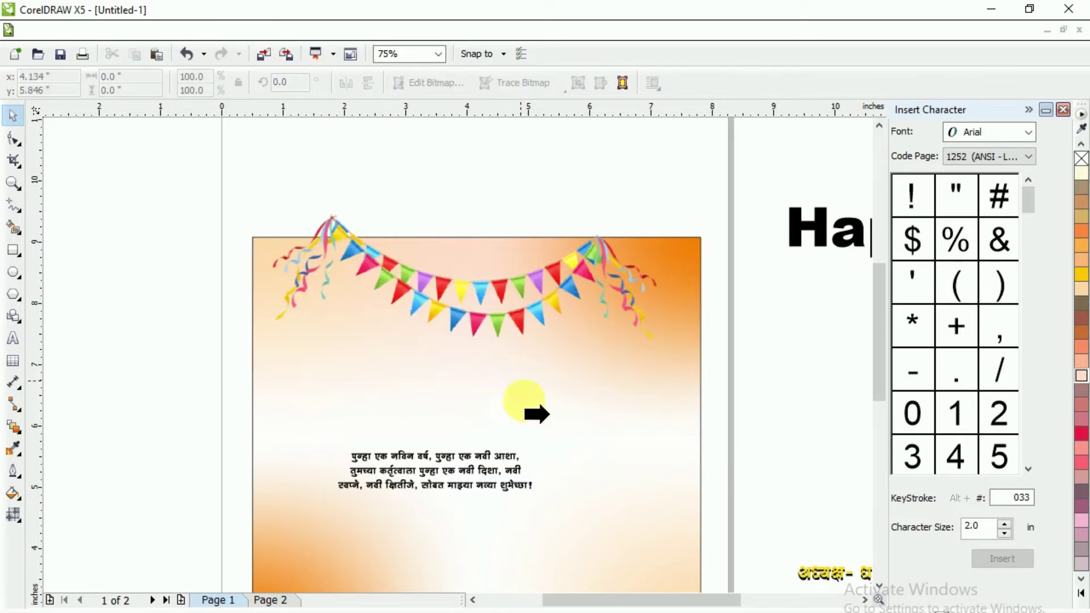
left_click(597, 532)
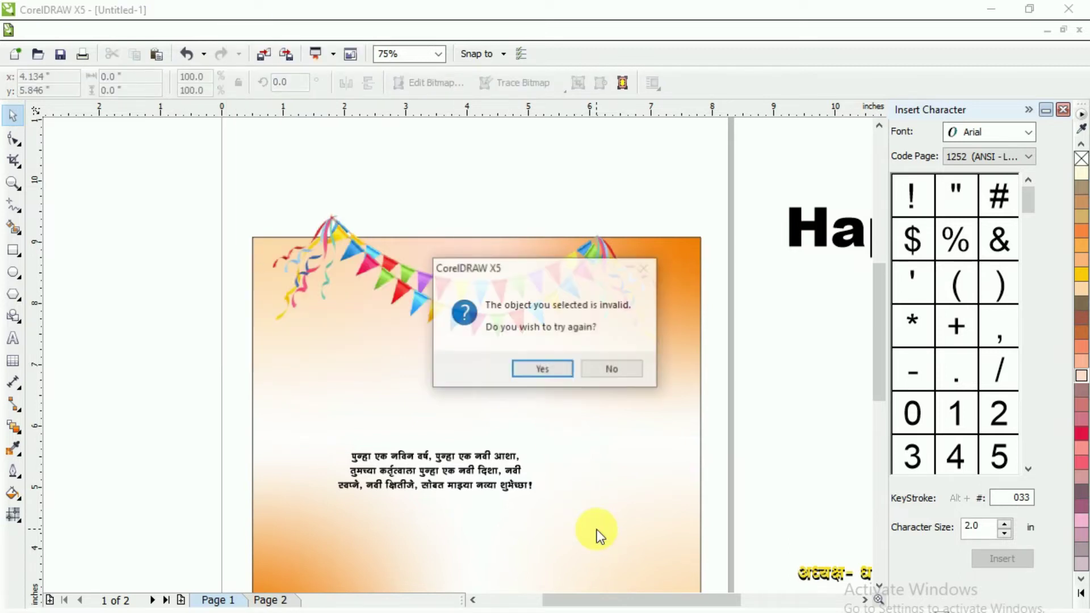
left_click(529, 367)
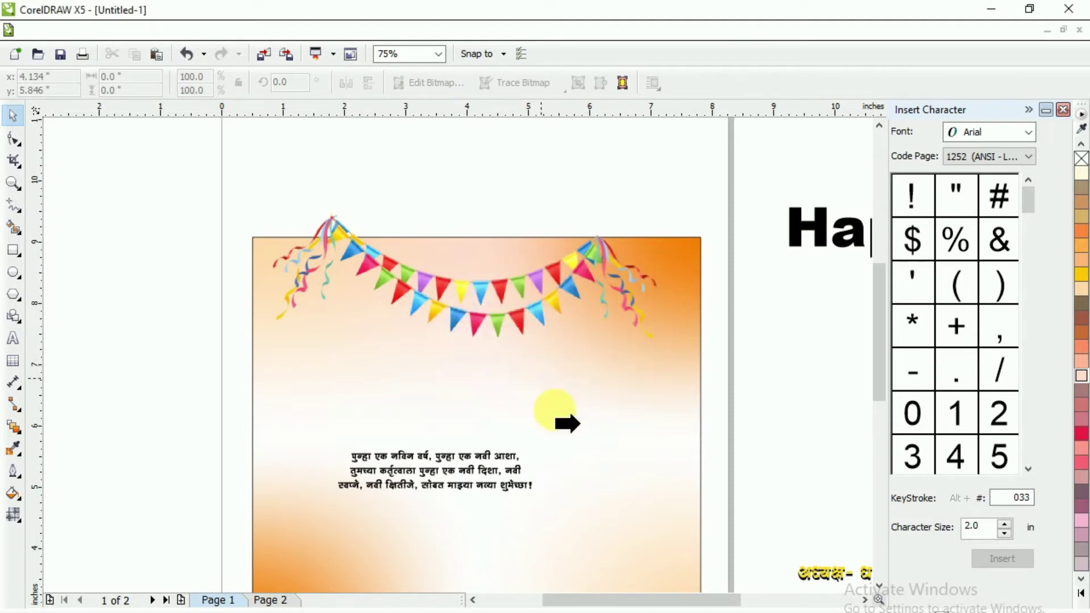
left_click(606, 516)
left_click(612, 370)
Crop the bunting image so that nothing extends above the rectangle's top edge, leaving it about 2.62 inches high
left_click(358, 267)
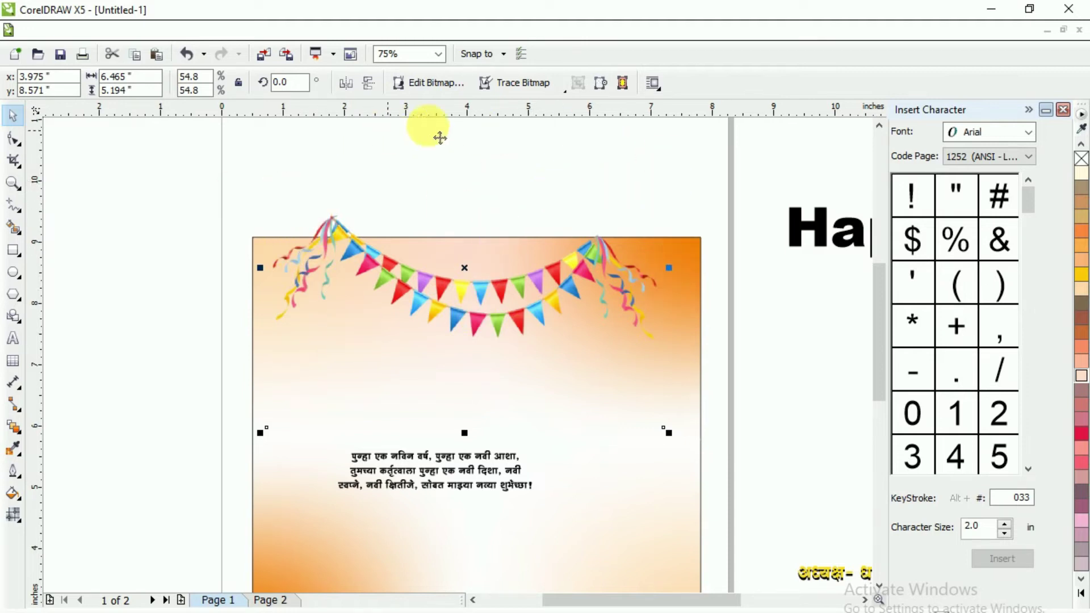
left_click(13, 160)
left_click_drag(253, 237, 699, 398)
double_click(513, 291)
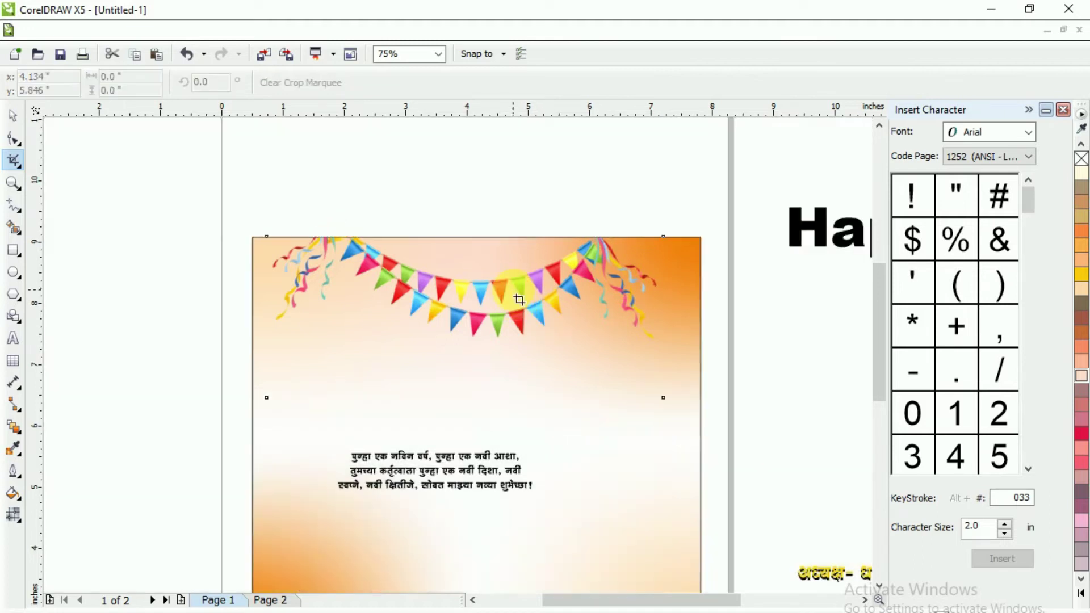
left_click(13, 118)
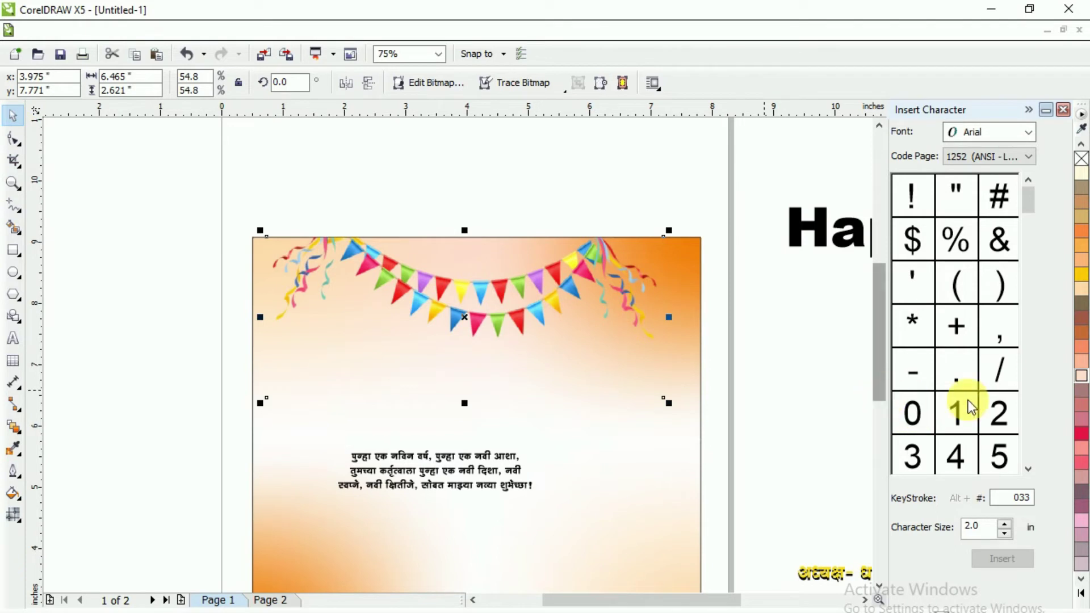
left_click(795, 375)
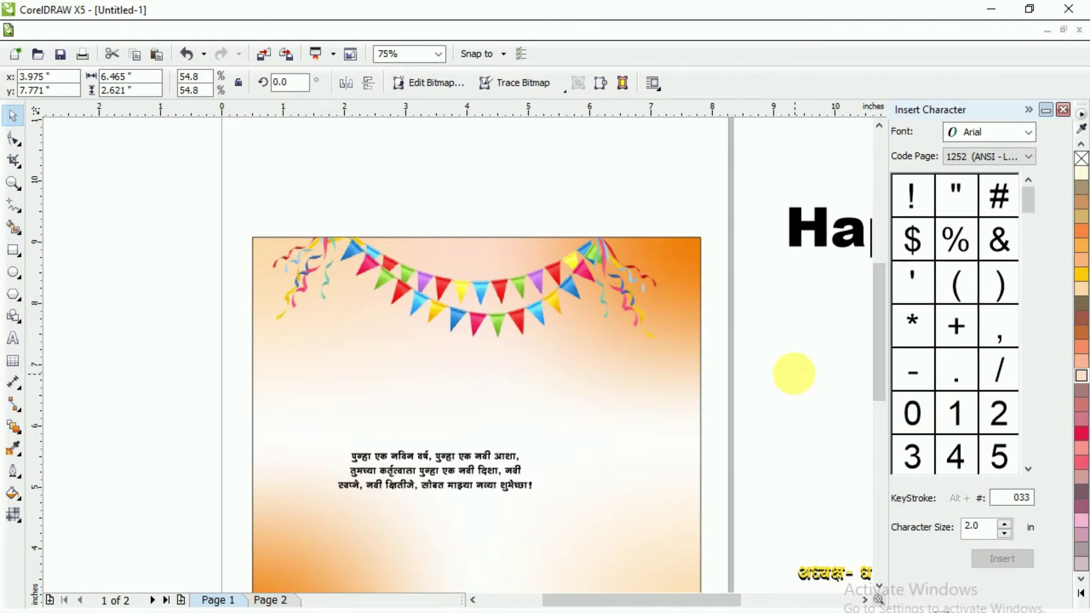
Move the Marathi verse up directly below the bunting and add a vertical guideline through the background rectangle's centre
left_click(463, 470)
left_click_drag(449, 461, 499, 357)
left_click(513, 499)
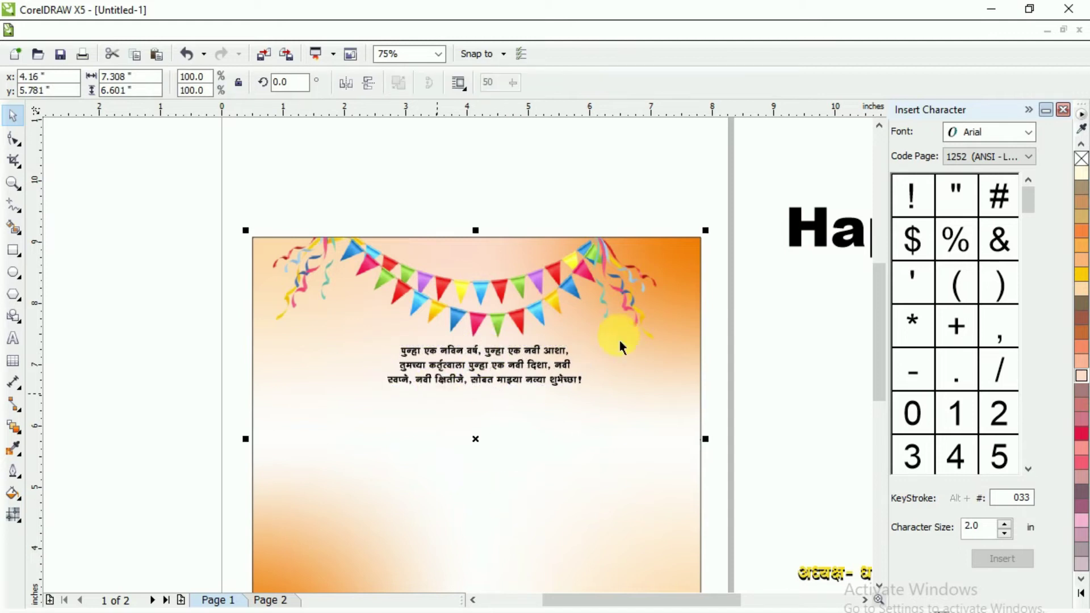
left_click_drag(879, 313, 880, 334)
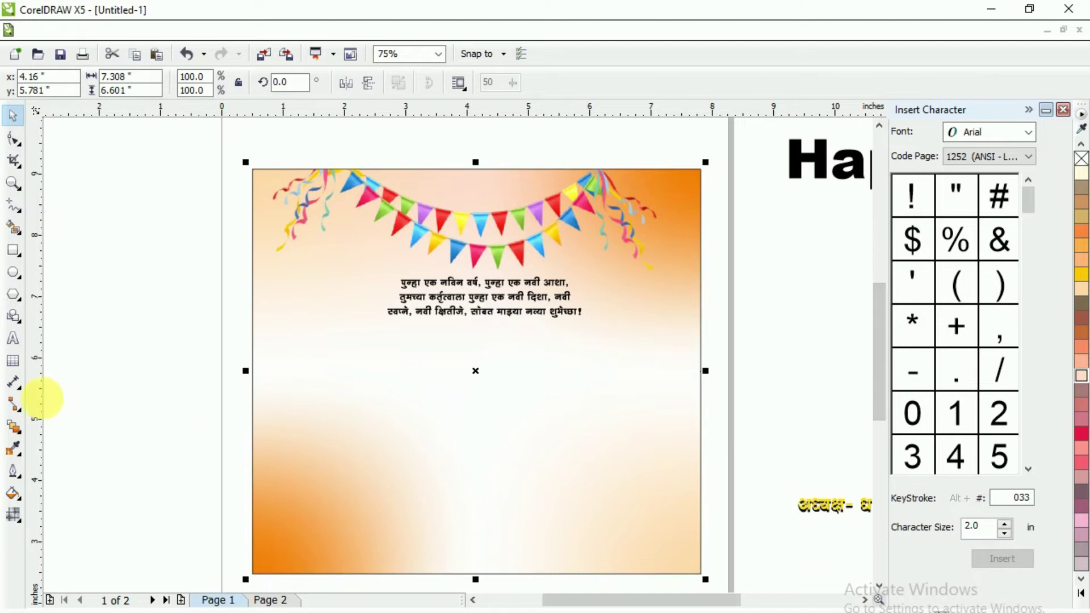
left_click_drag(39, 404, 475, 417)
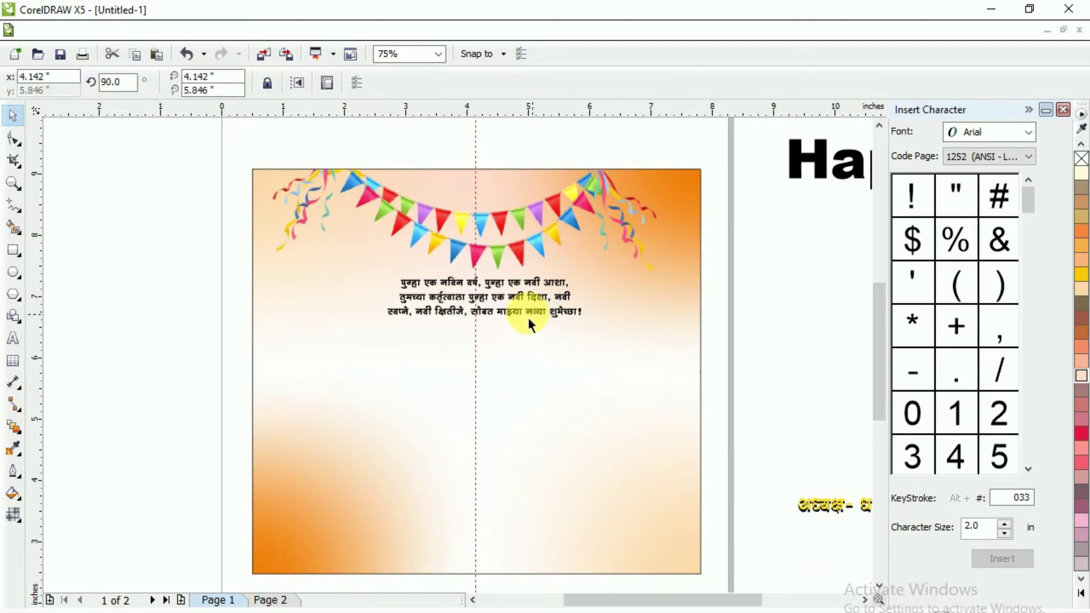
Centre the Marathi verse on the vertical guideline and colour its text reddish brown
left_click(479, 295)
left_click_drag(500, 308, 491, 304)
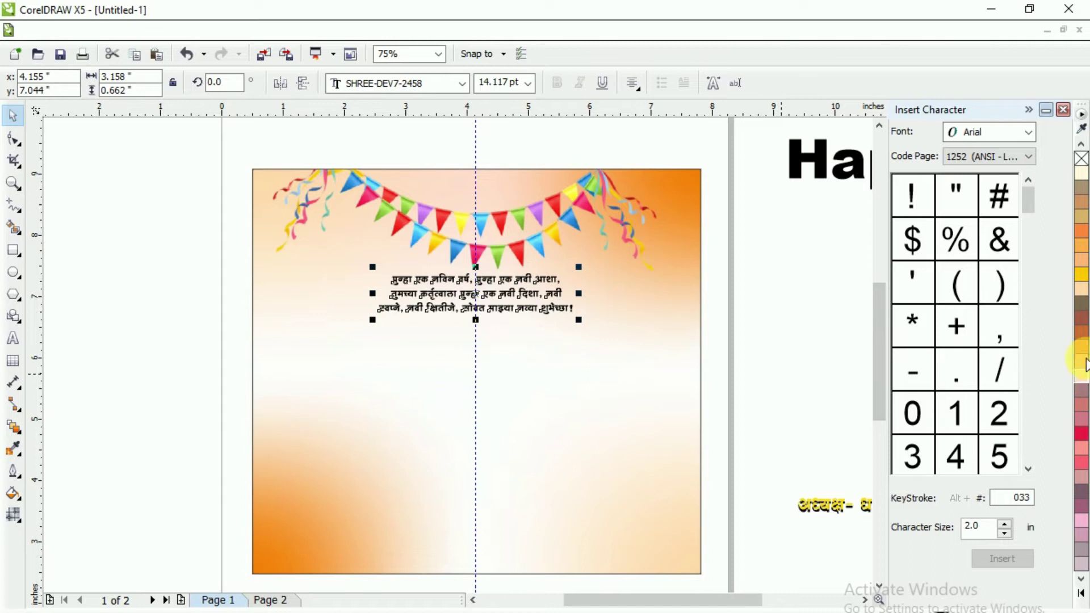
left_click(1081, 321)
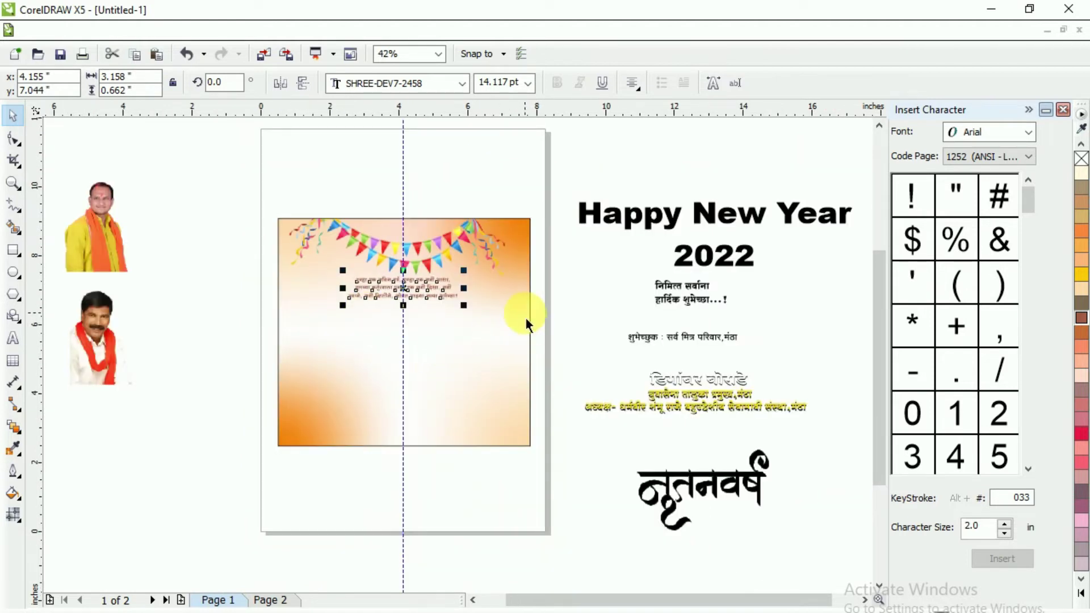
Move the "Happy New Year 2022" text onto the background rectangle and bring it to the front of the page
left_click(725, 264)
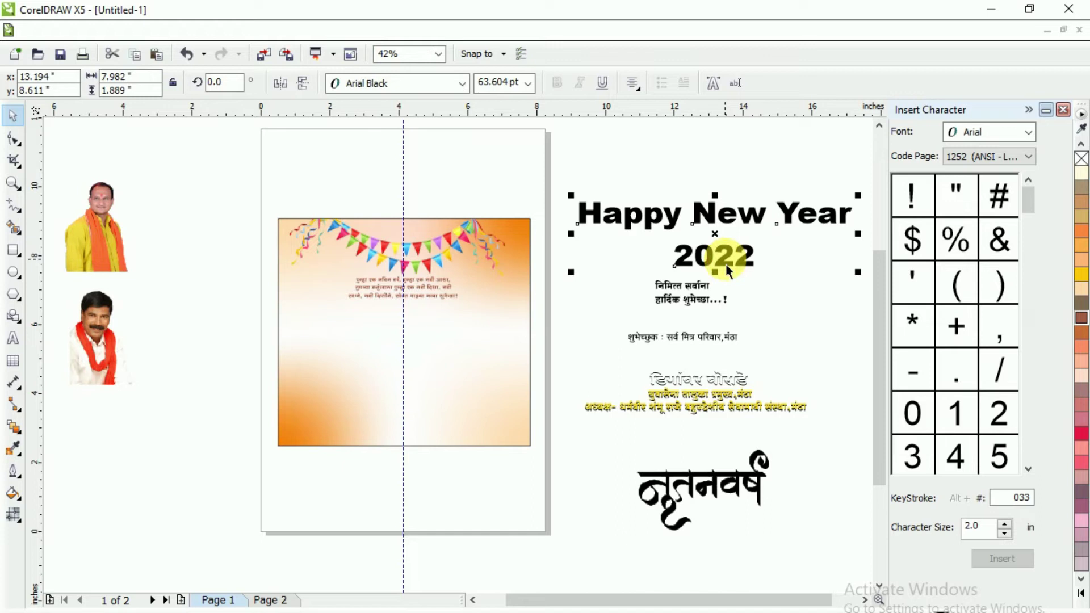
left_click_drag(721, 241, 393, 348)
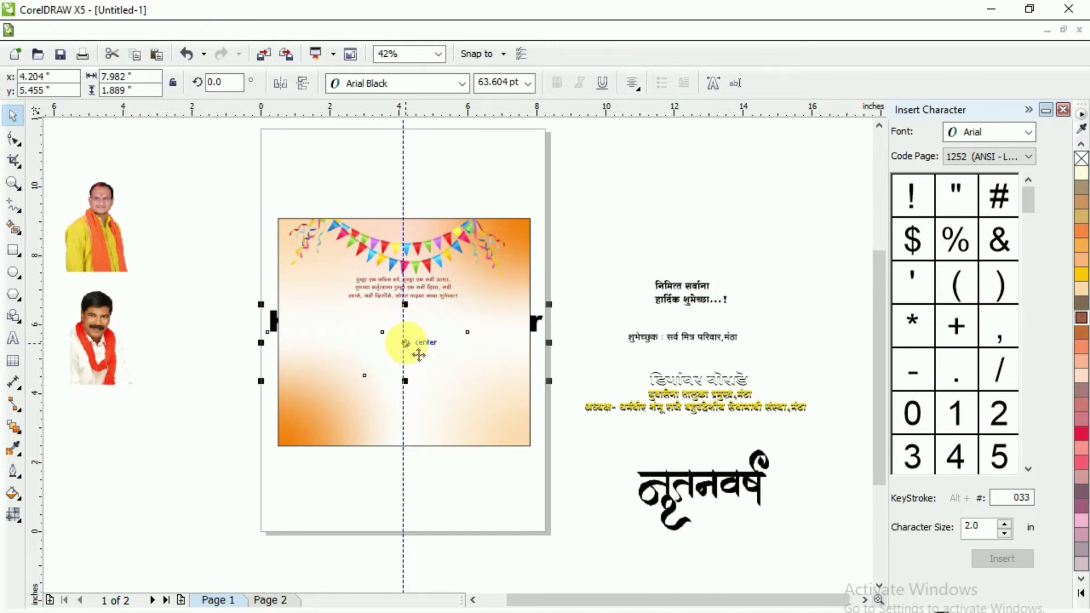
right_click(405, 341)
mouse_move(489, 199)
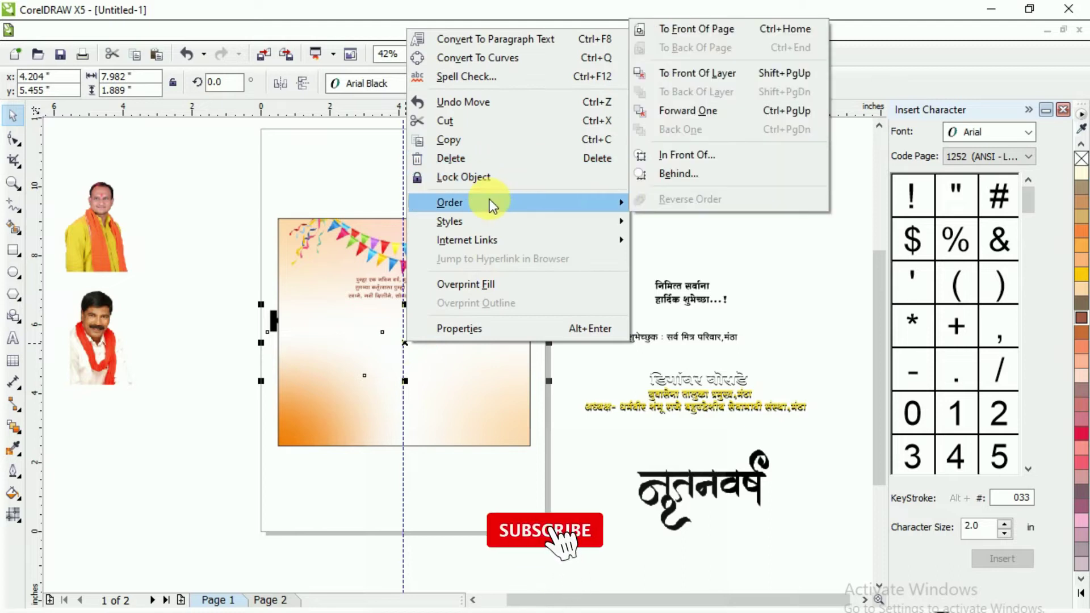
left_click(732, 36)
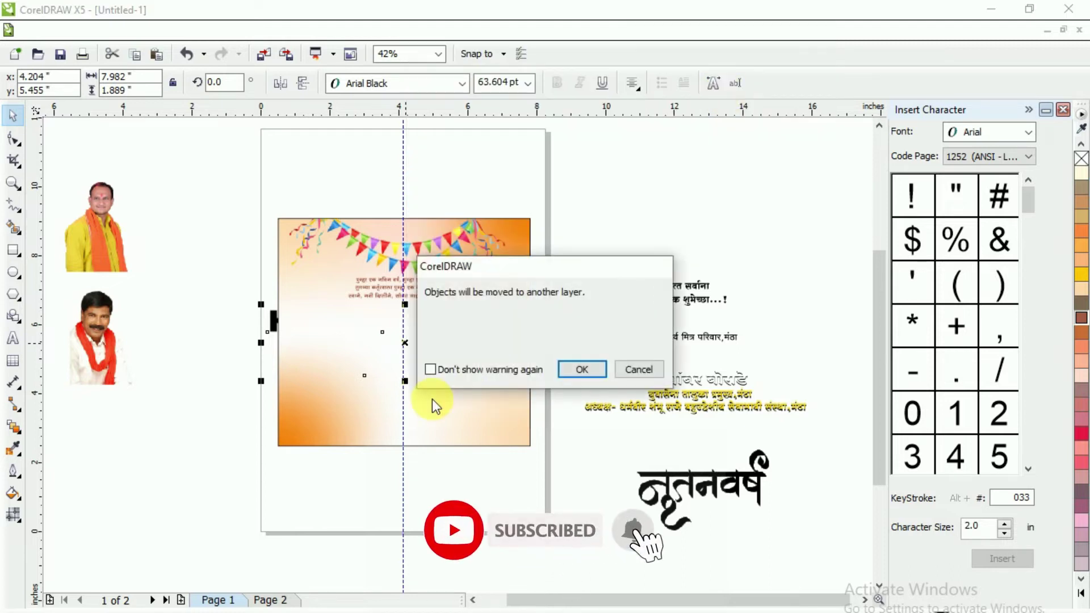
left_click(578, 369)
Shrink the "Happy New Year 2022" text to about 2.29 inches wide and centre it on the guideline below the verse
left_click_drag(556, 384, 363, 355)
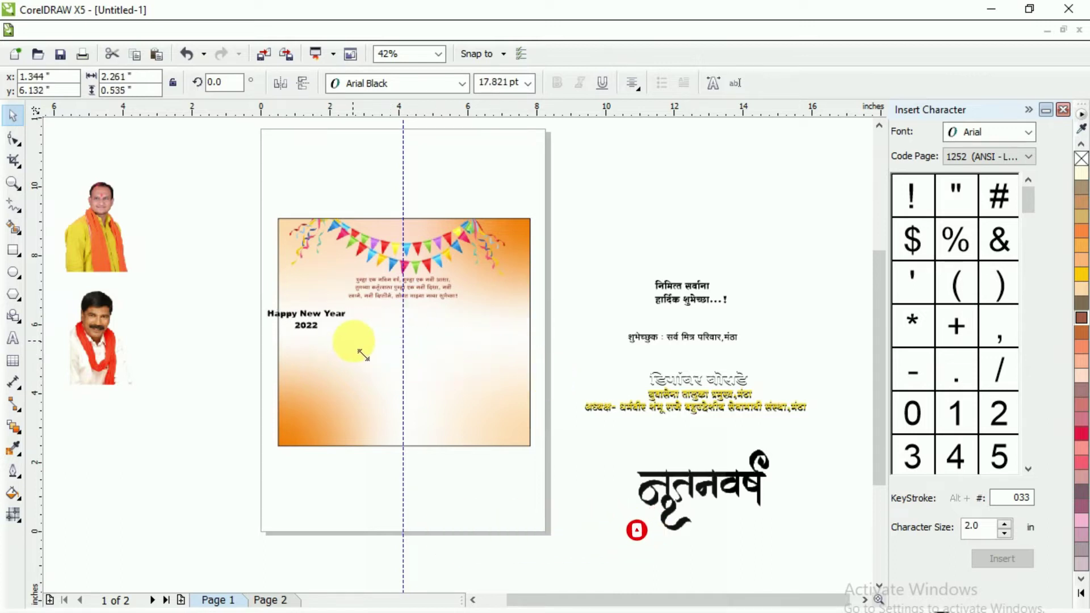
left_click_drag(309, 319, 414, 325)
scroll(415, 336, "up", 1)
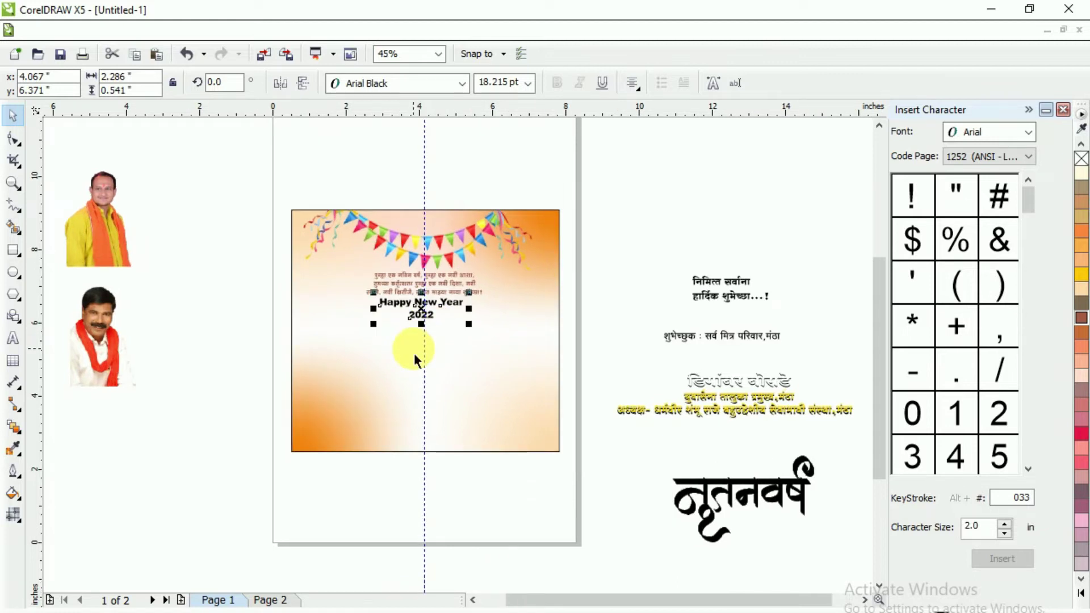
scroll(397, 289, "up", 3)
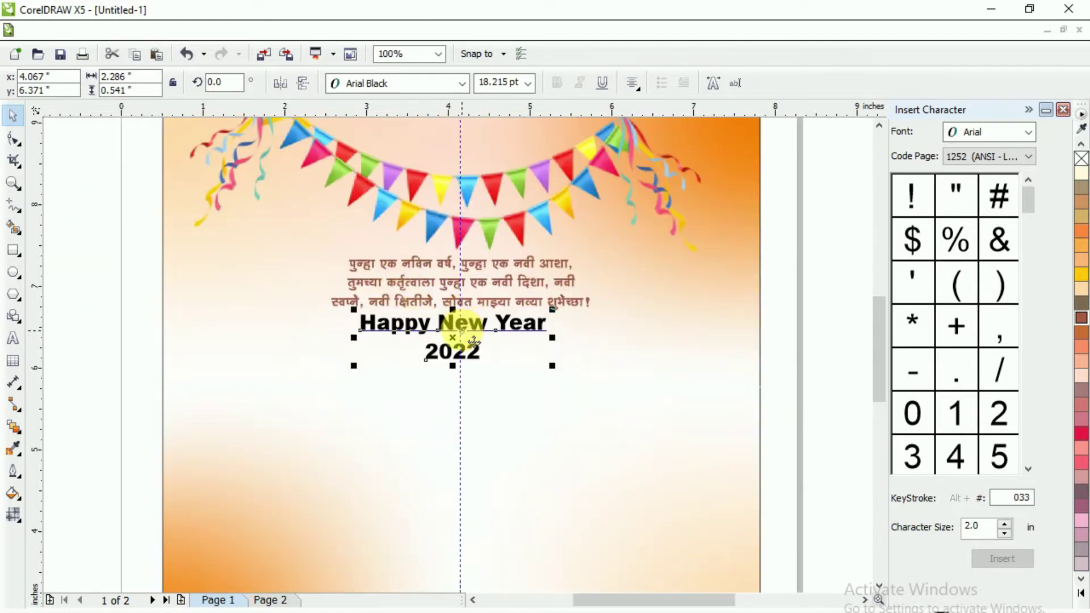
left_click_drag(474, 340, 474, 354)
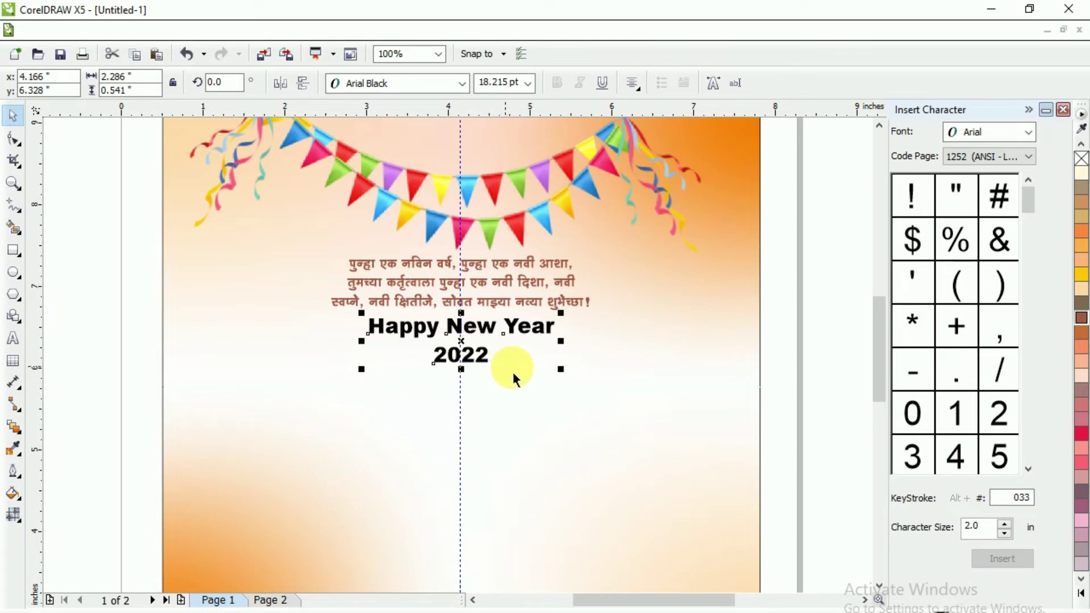
Enlarge only the "2022" line of the greeting text to 36 pt
left_click(13, 338)
left_click(496, 347)
left_click_drag(433, 358, 526, 365)
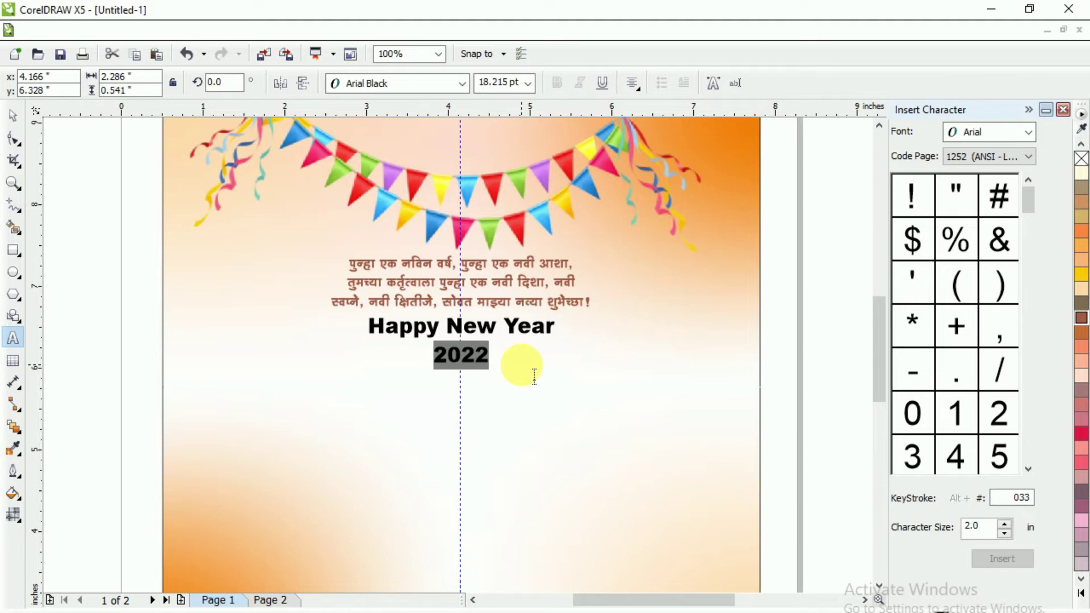
key("ctrl+KP_8")
key("ctrl+KP_8")
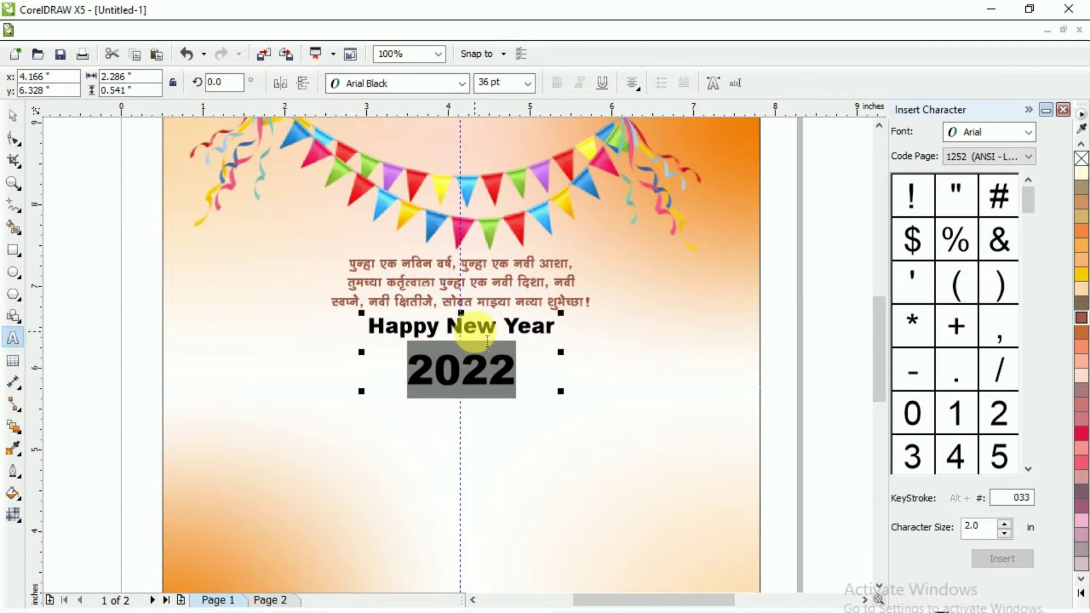
left_click(14, 114)
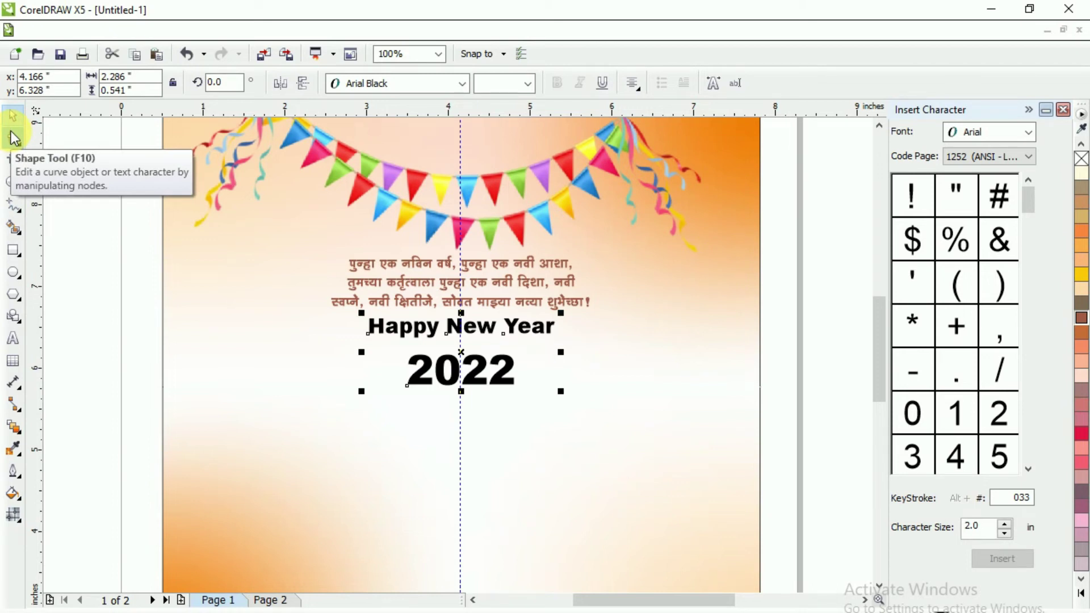
Tighten the line spacing between "Happy New Year" and "2022" with the Shape tool
left_click(14, 138)
mouse_move(366, 394)
left_mouse_down()
mouse_move(377, 370)
mouse_move(377, 379)
left_mouse_up()
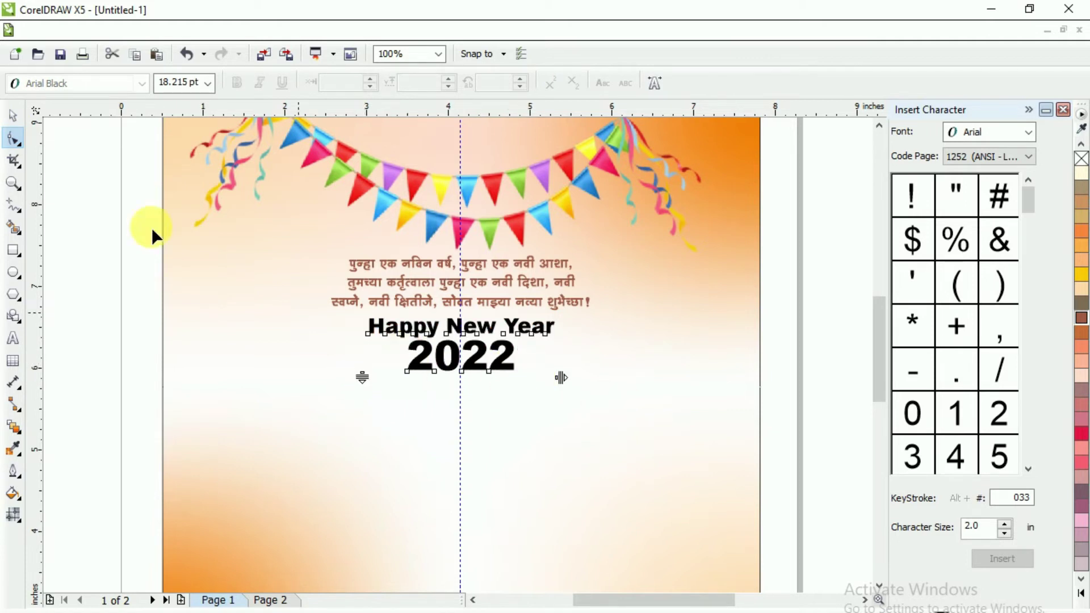
left_click(12, 115)
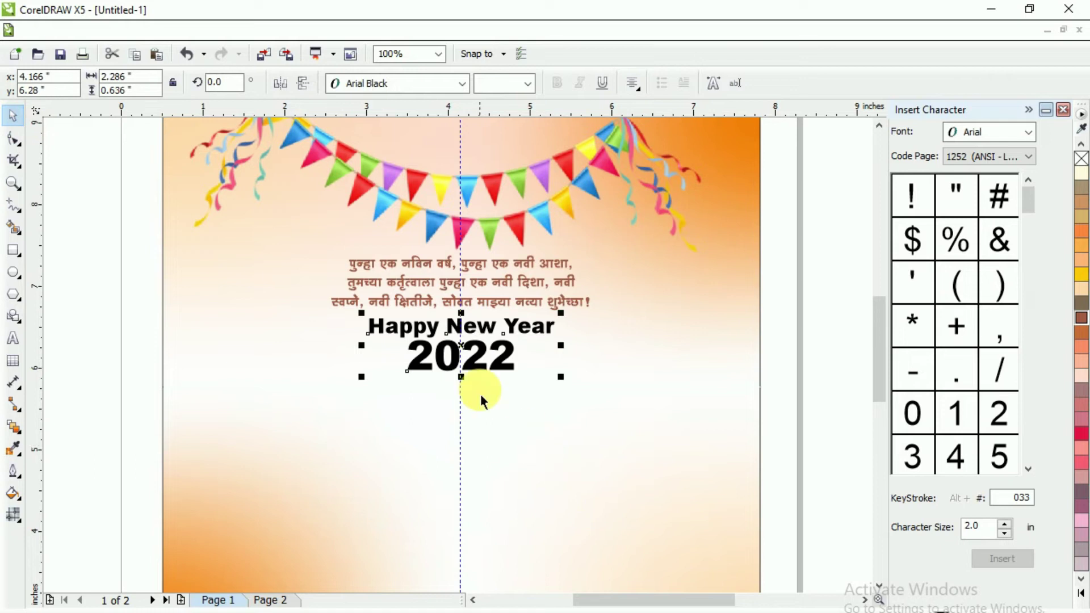
Start a linear fountain fill for the "Happy New Year 2022" text with a 90° angle and a custom colour blend
left_click(13, 494)
left_click(106, 516)
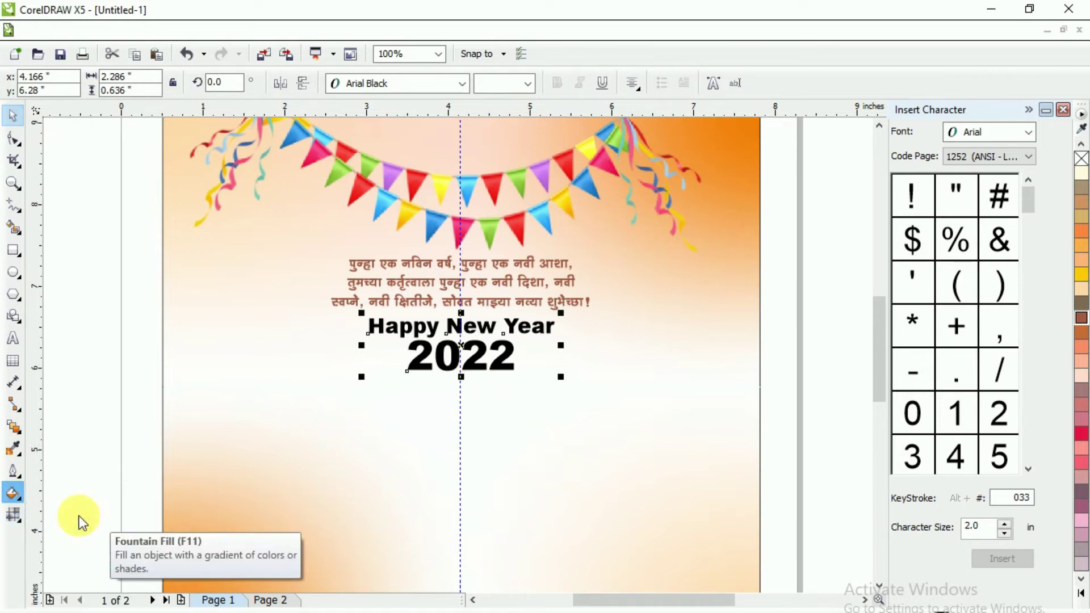
left_click_drag(590, 212, 521, 221)
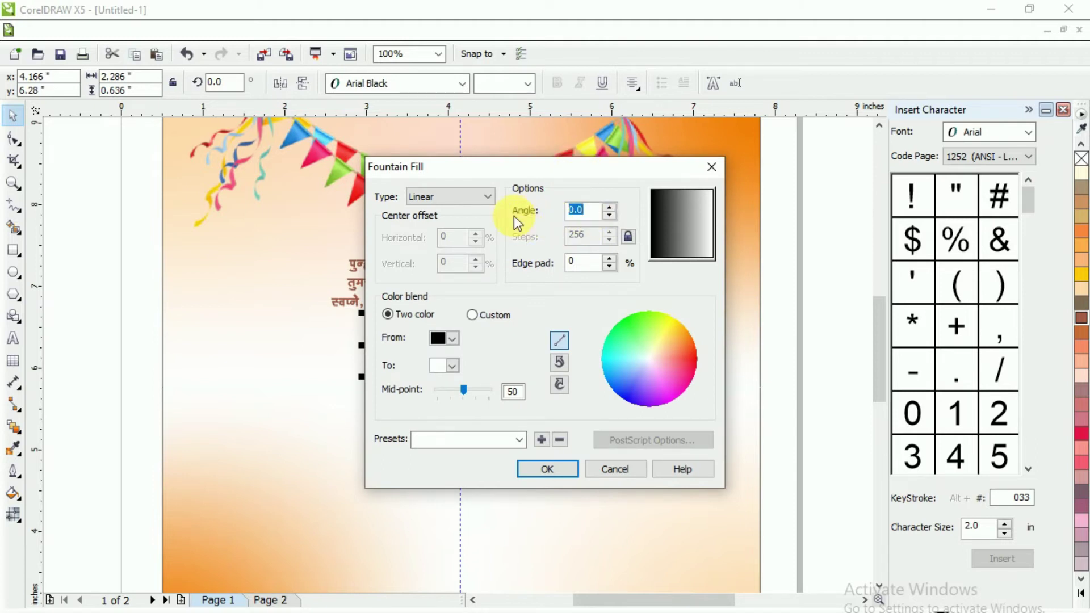
type("90")
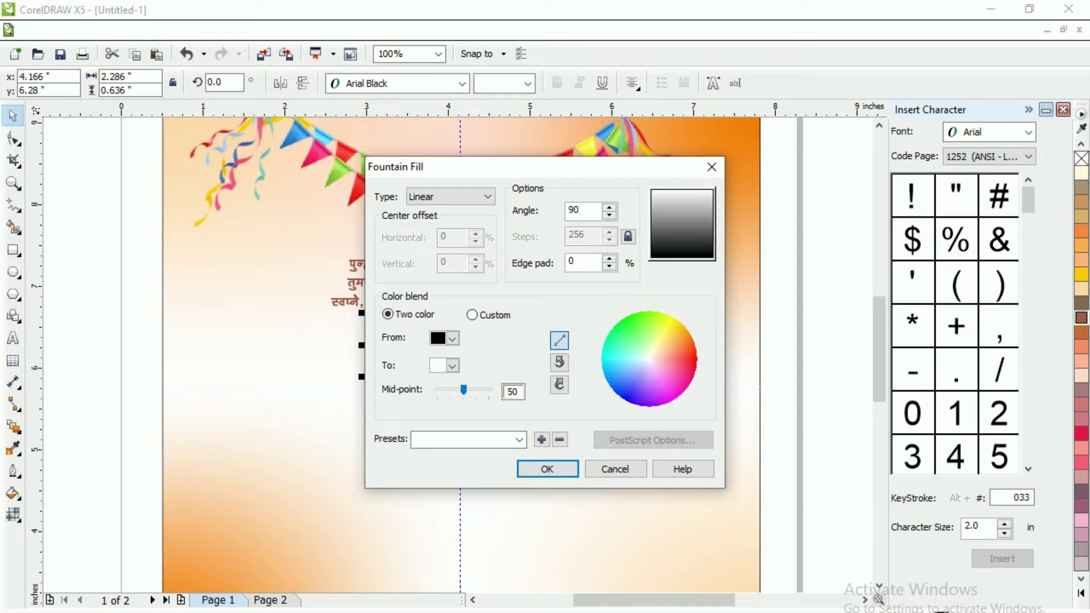
left_click(471, 315)
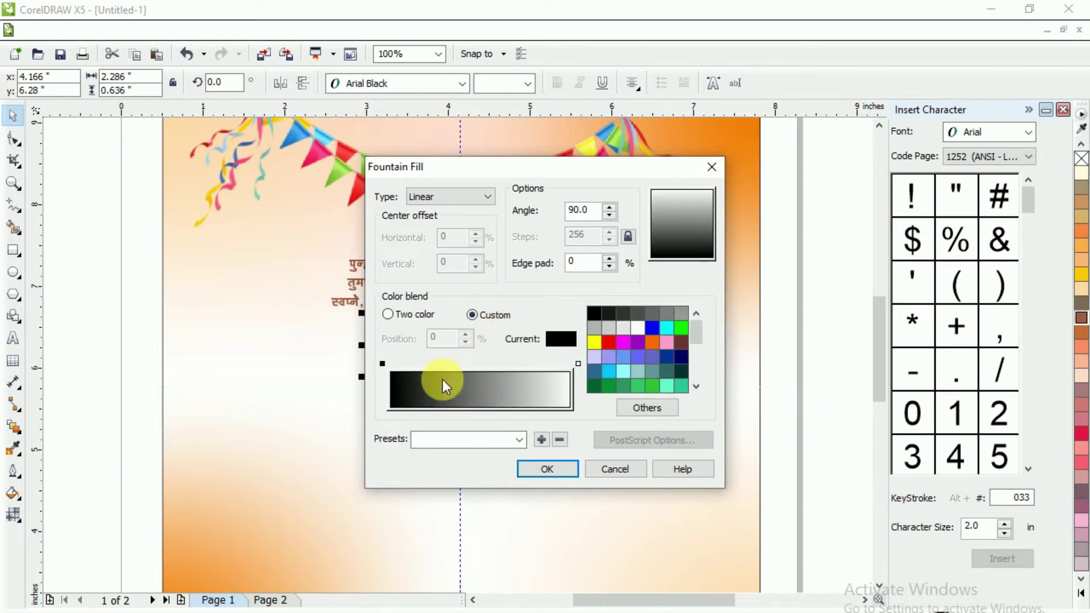
left_click_drag(529, 175, 734, 218)
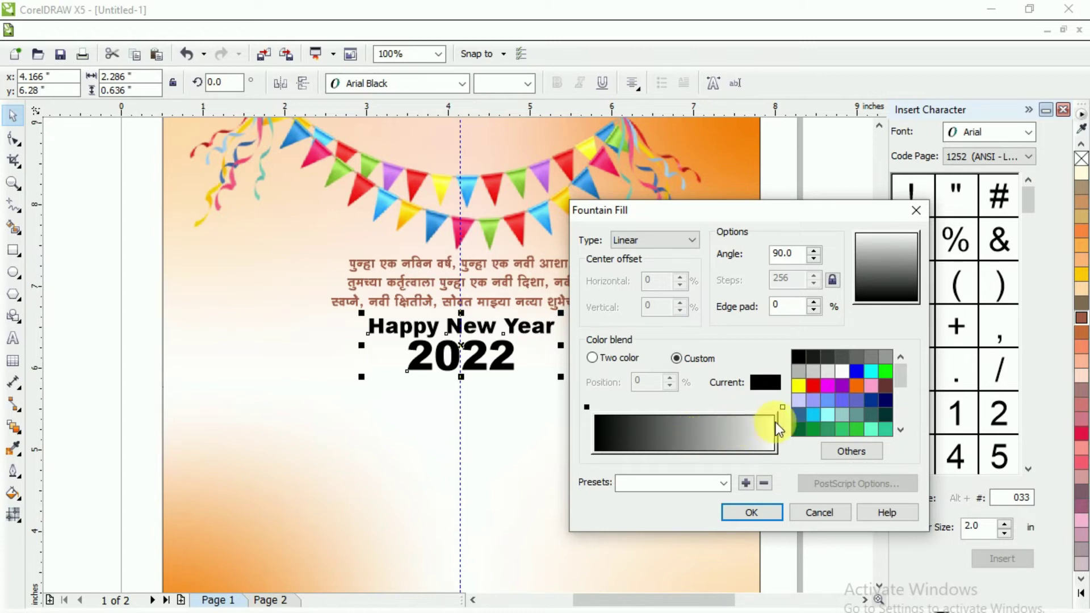
Blend the greeting text's gradient from blue through white at 50% to cyan and apply the fill
left_click(856, 367)
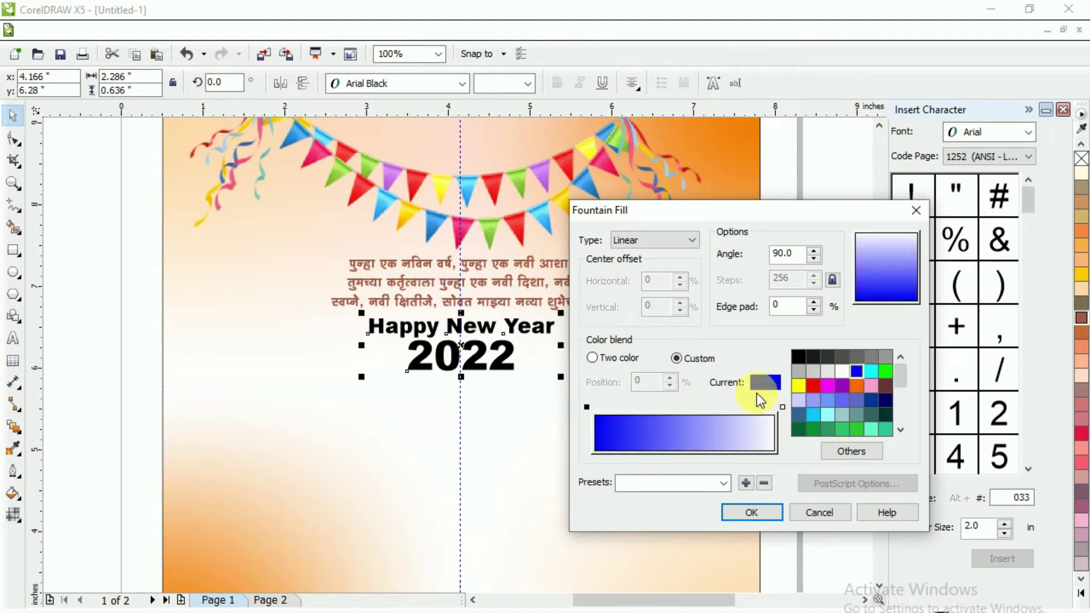
left_click(783, 408)
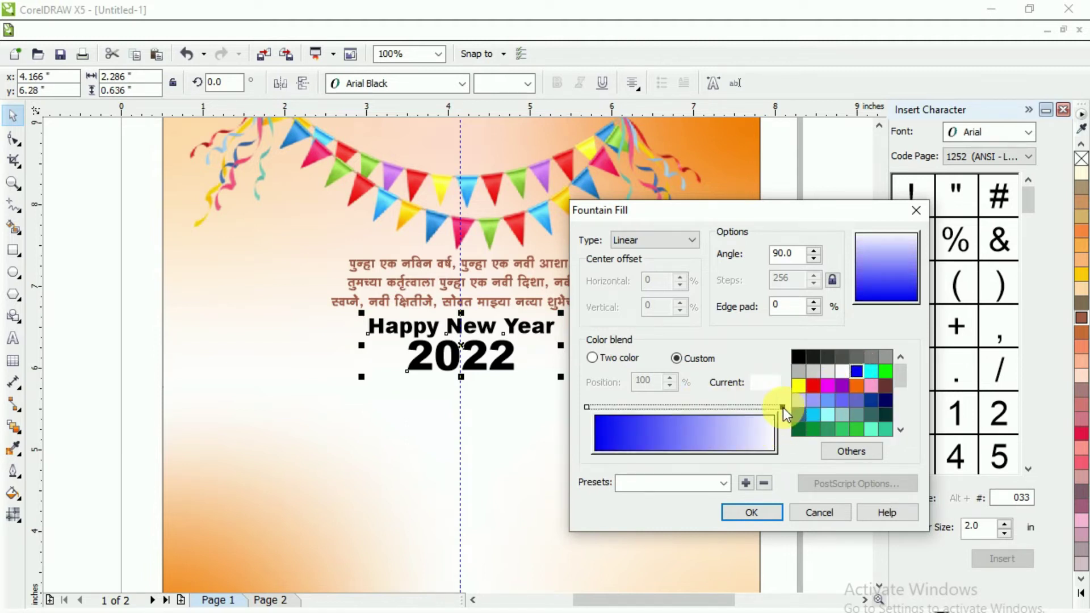
left_click(871, 370)
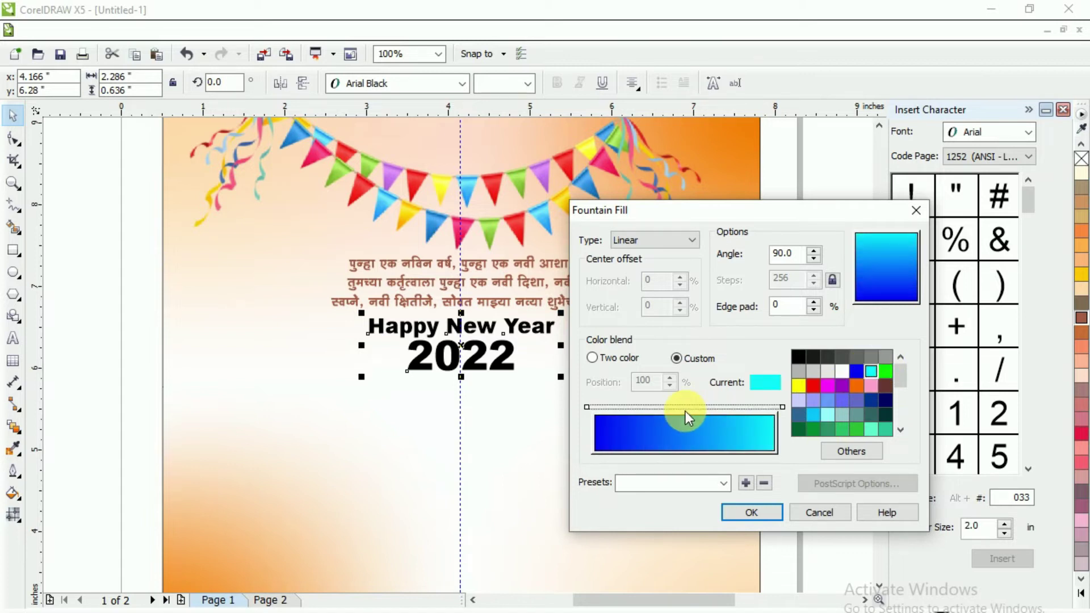
double_click(685, 407)
left_click(841, 371)
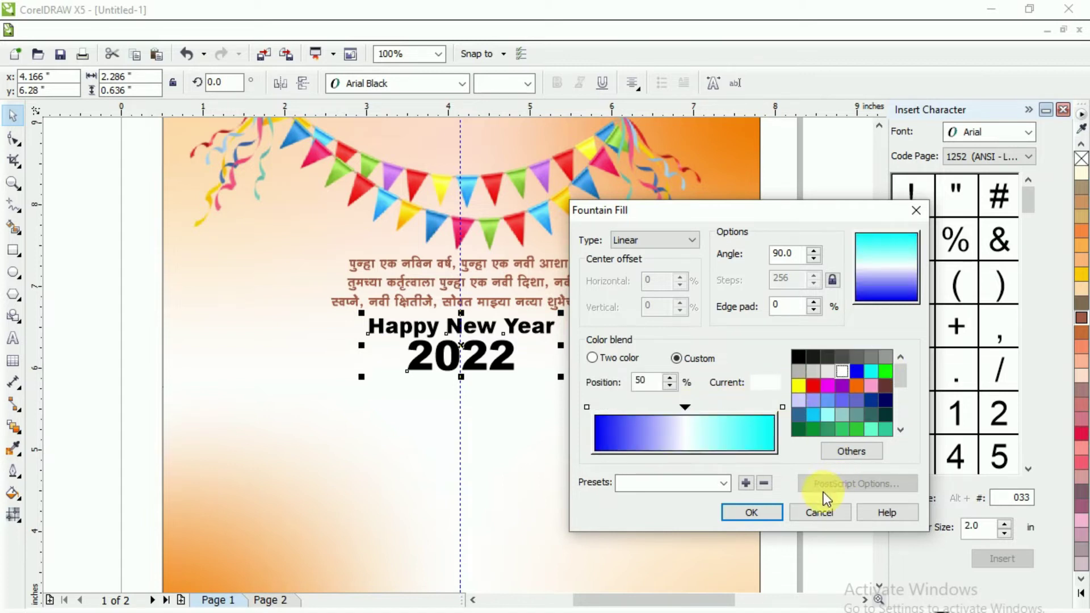
left_click(751, 512)
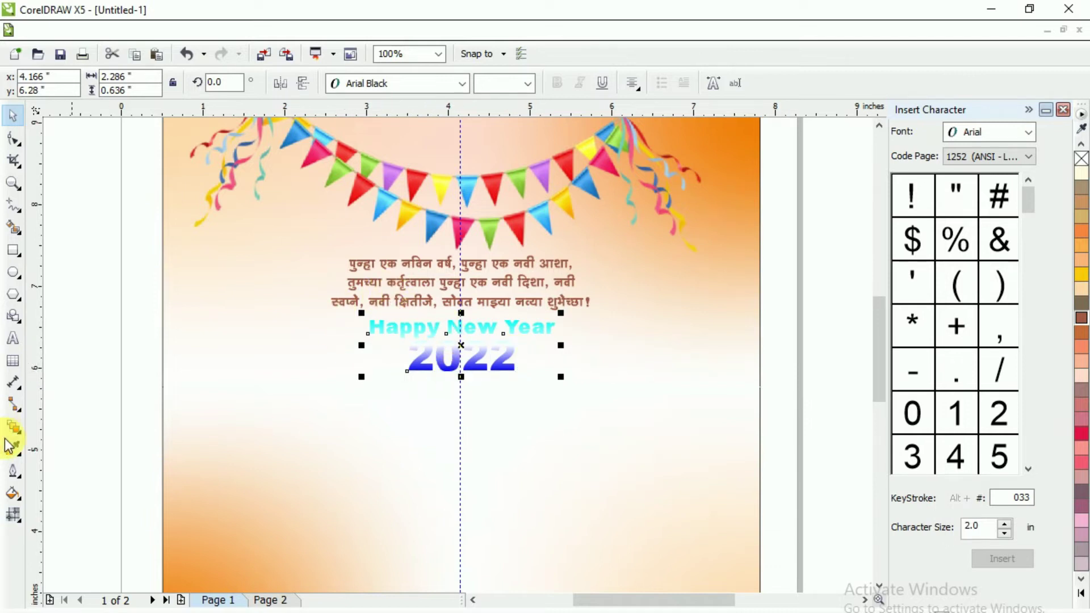
Recolour the end stops of the greeting text's fountain fill, with red at the start and magenta at the end
left_click(13, 500)
left_click(110, 508)
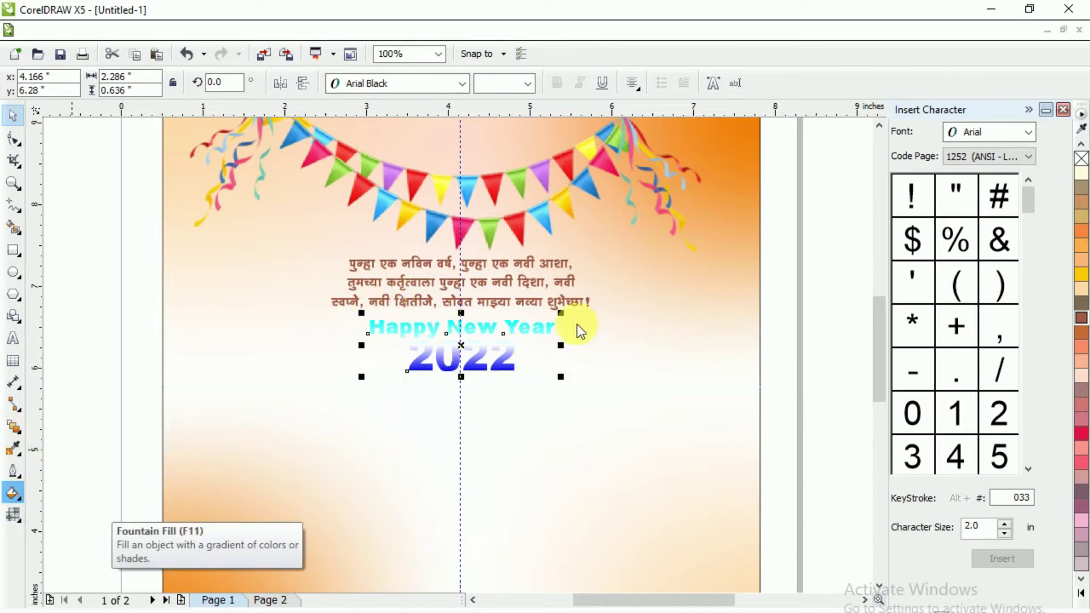
left_click_drag(558, 164, 723, 184)
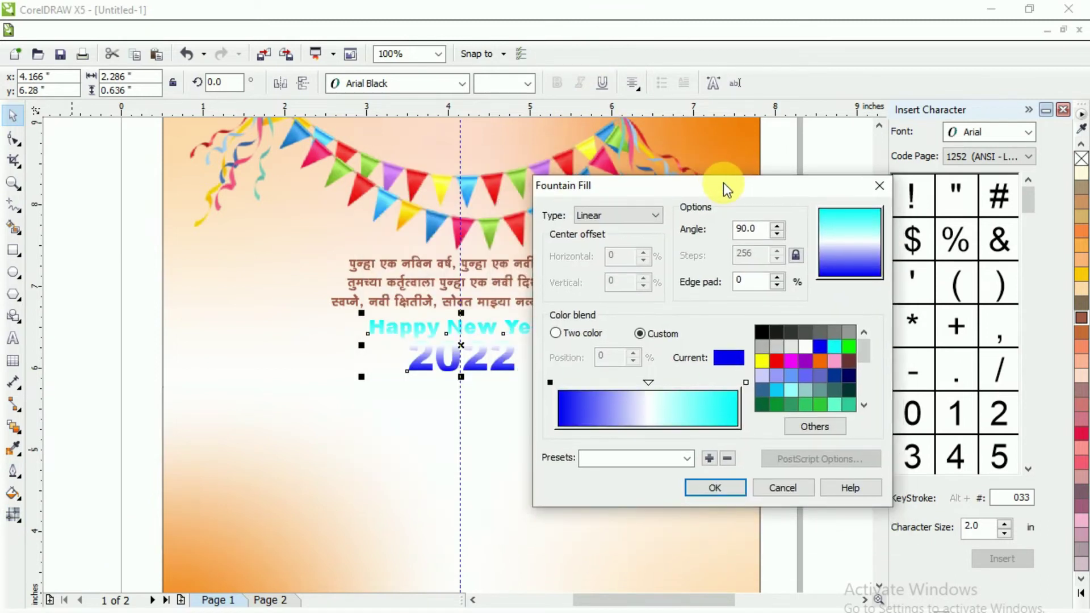
left_click(746, 383)
left_click(792, 360)
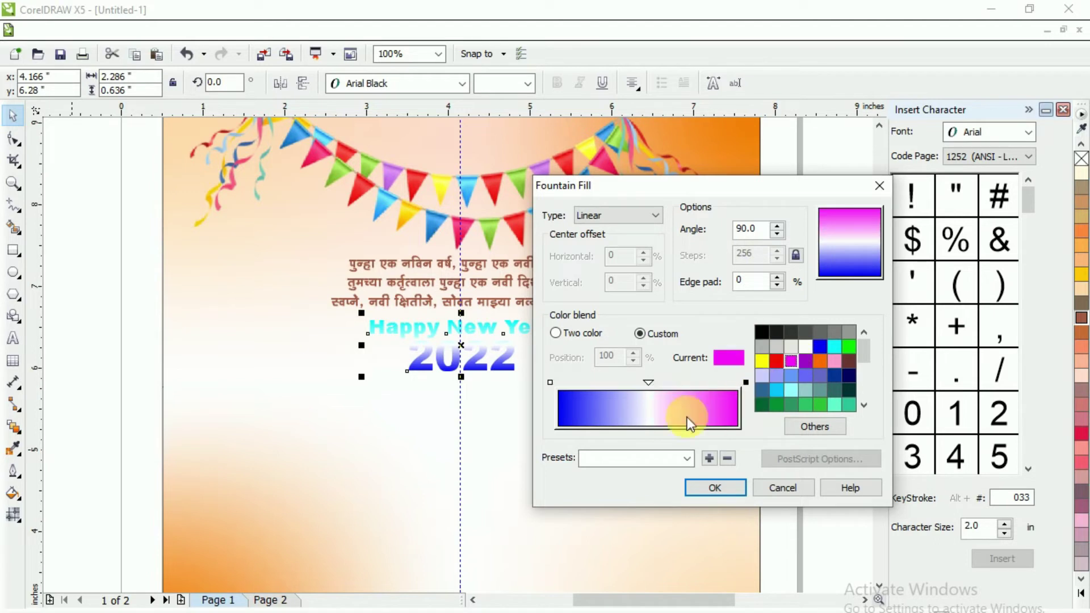
left_click(550, 383)
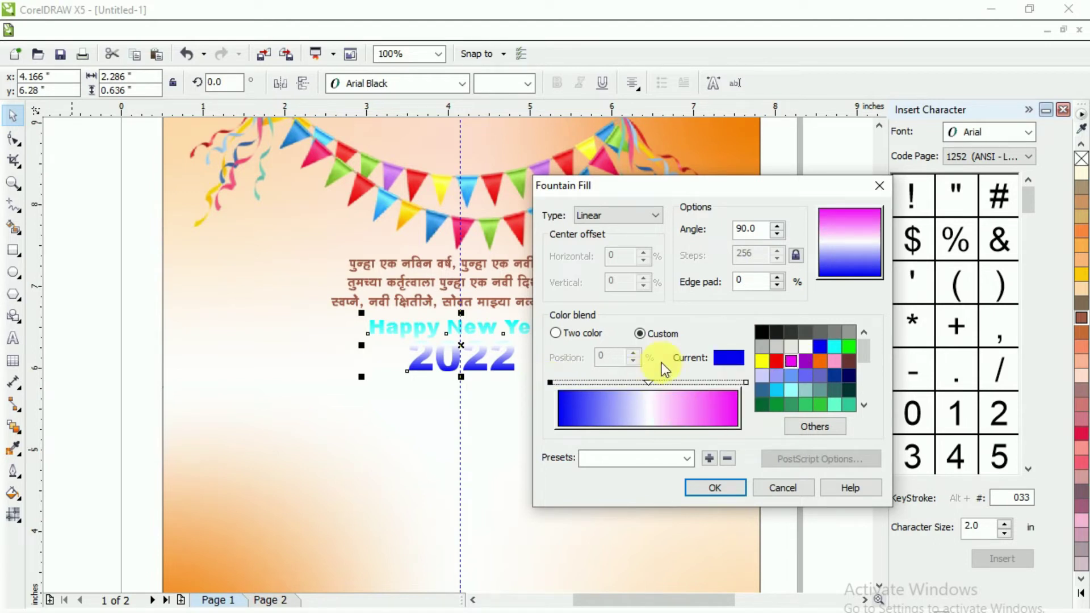
left_click(773, 363)
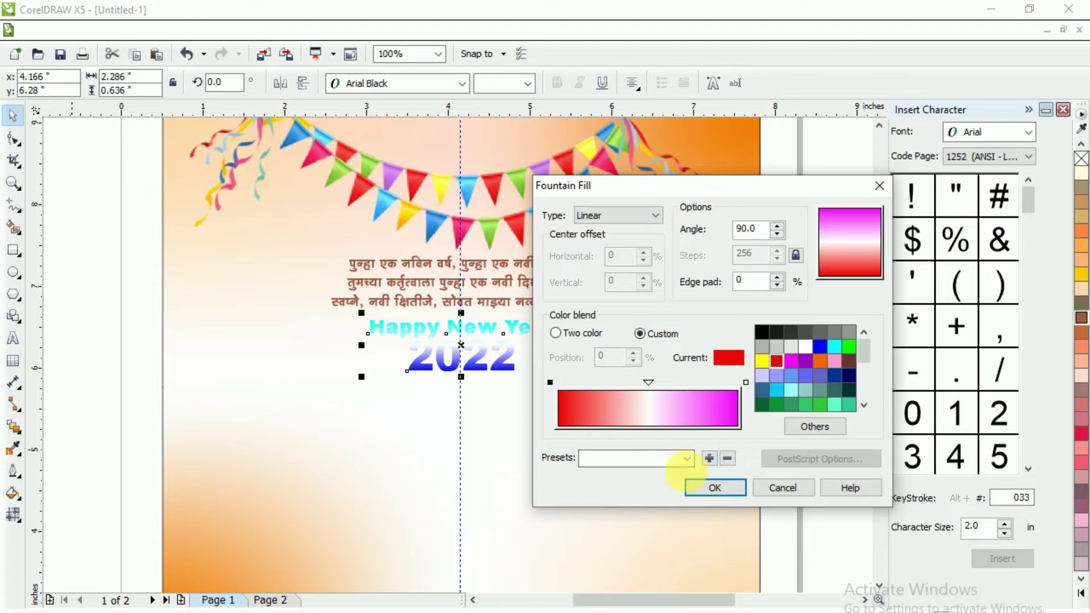
left_click(714, 488)
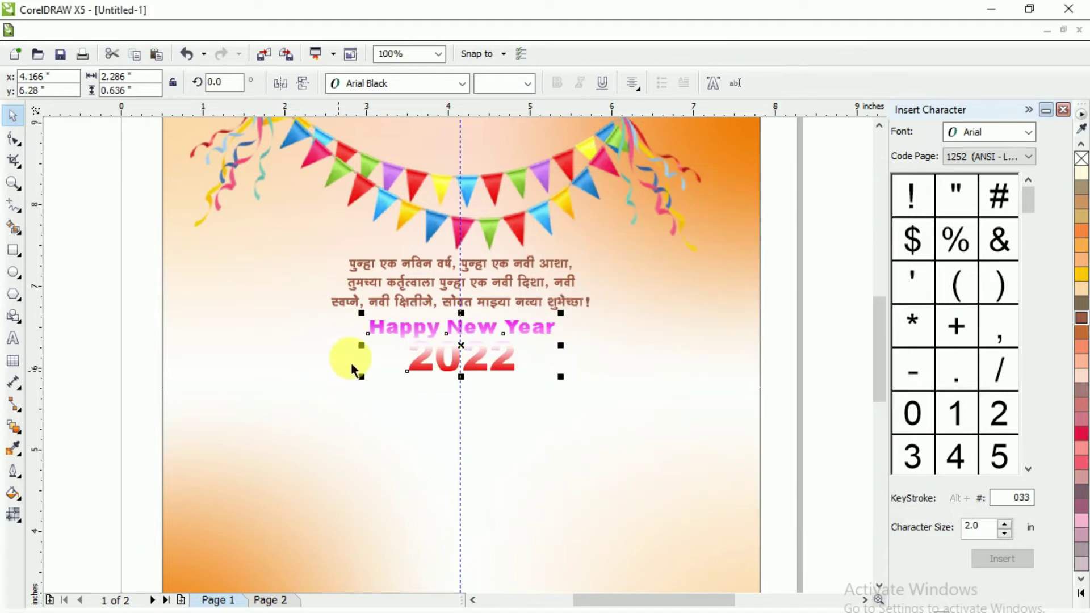
Change the middle of the greeting text's fountain fill to yellow at the 51% position
left_click(13, 492)
left_click(86, 511)
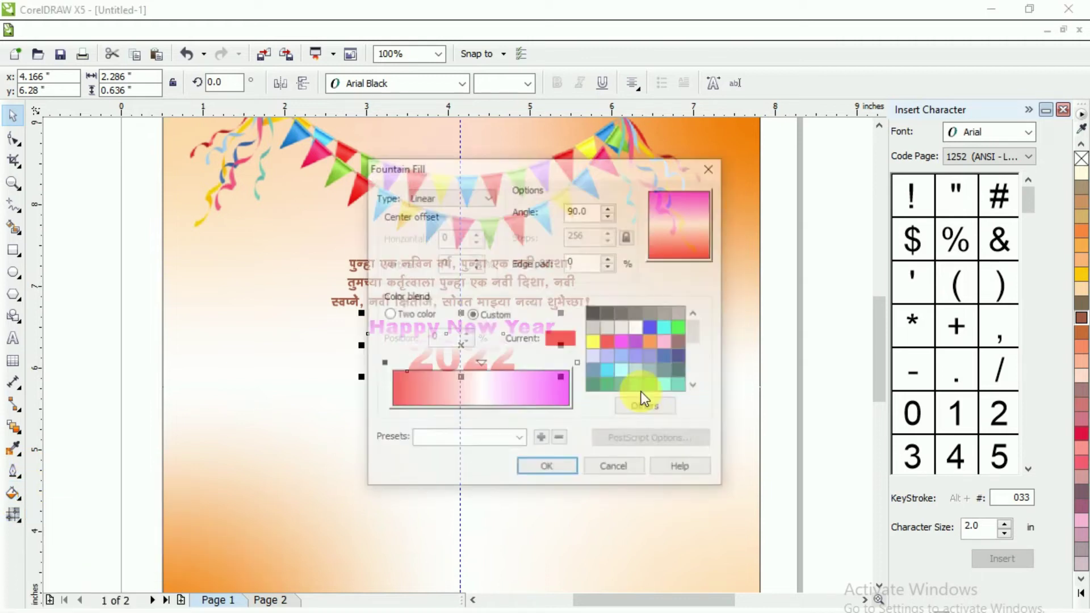
left_click_drag(570, 169, 823, 206)
double_click(735, 401)
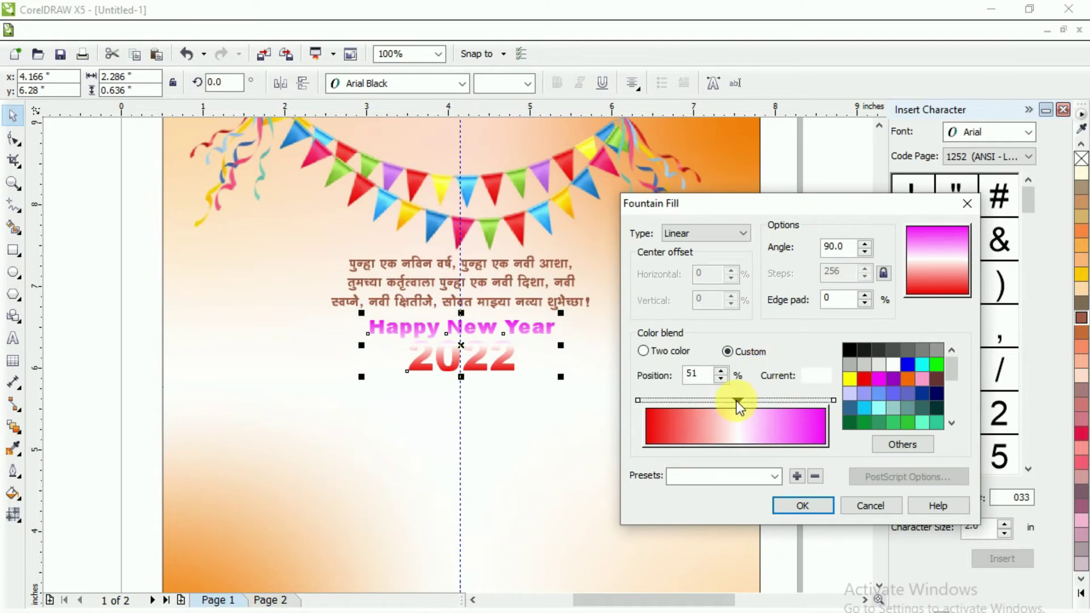
left_click(850, 379)
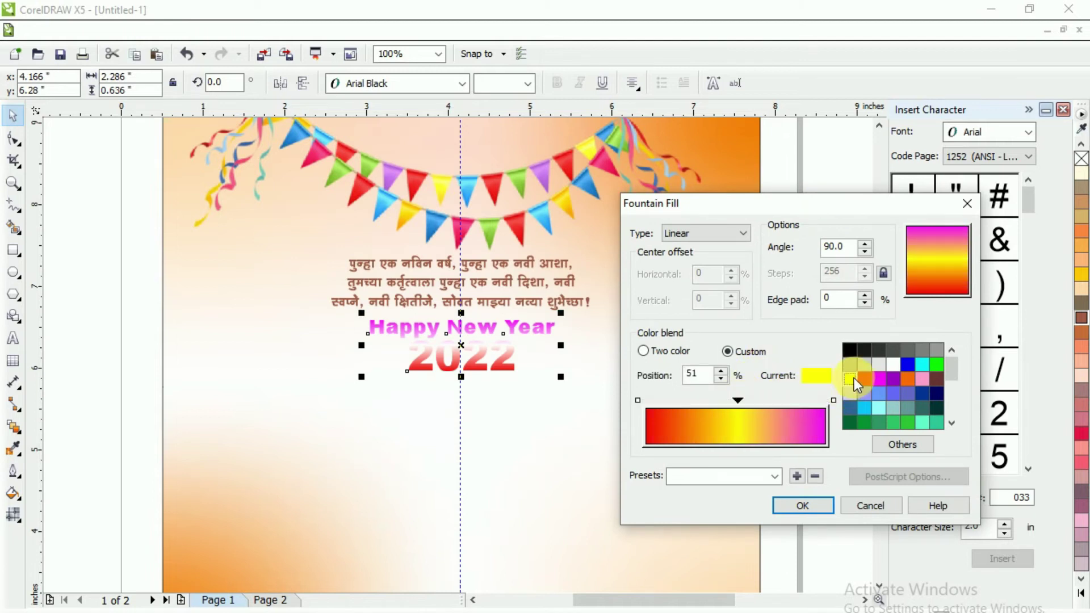
left_click(793, 505)
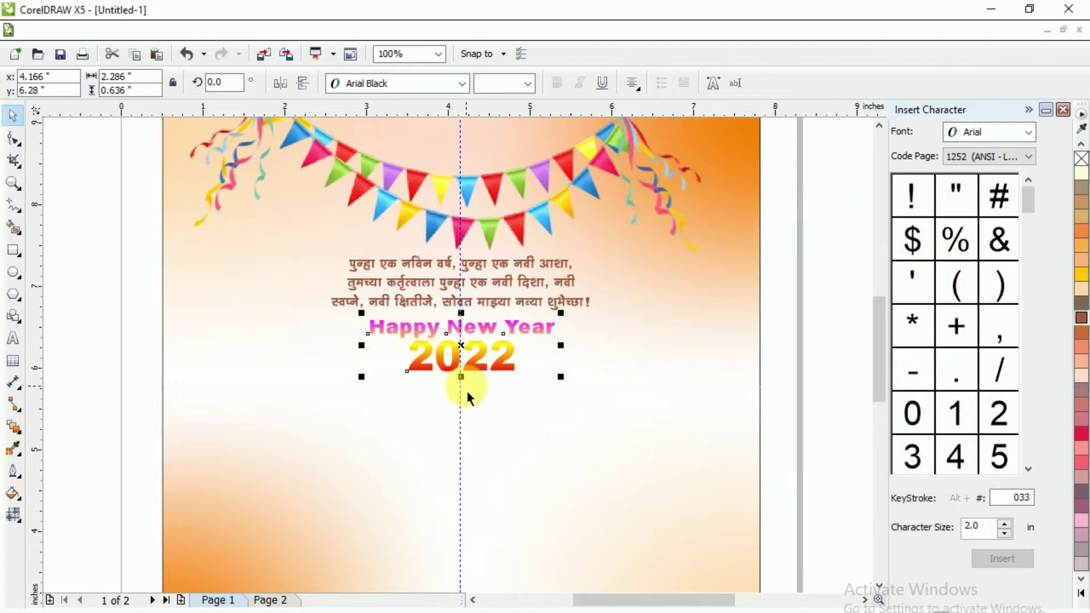
Move the black "नूतनवर्ष" calligraphy onto the banner, bring it to the front of the page and centre it below "2022"
key("F4")
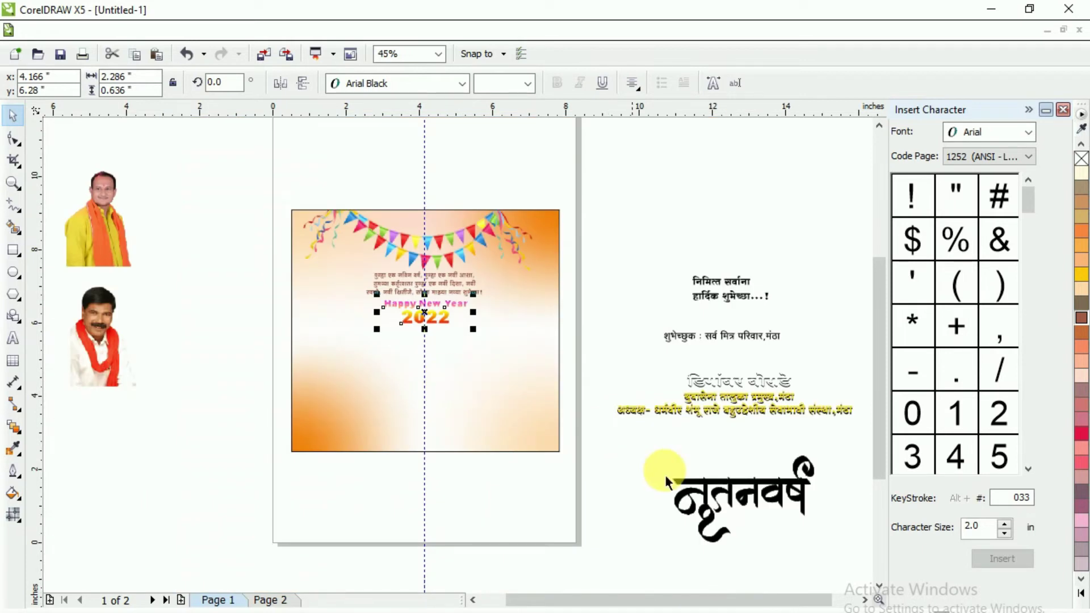
left_click(745, 495)
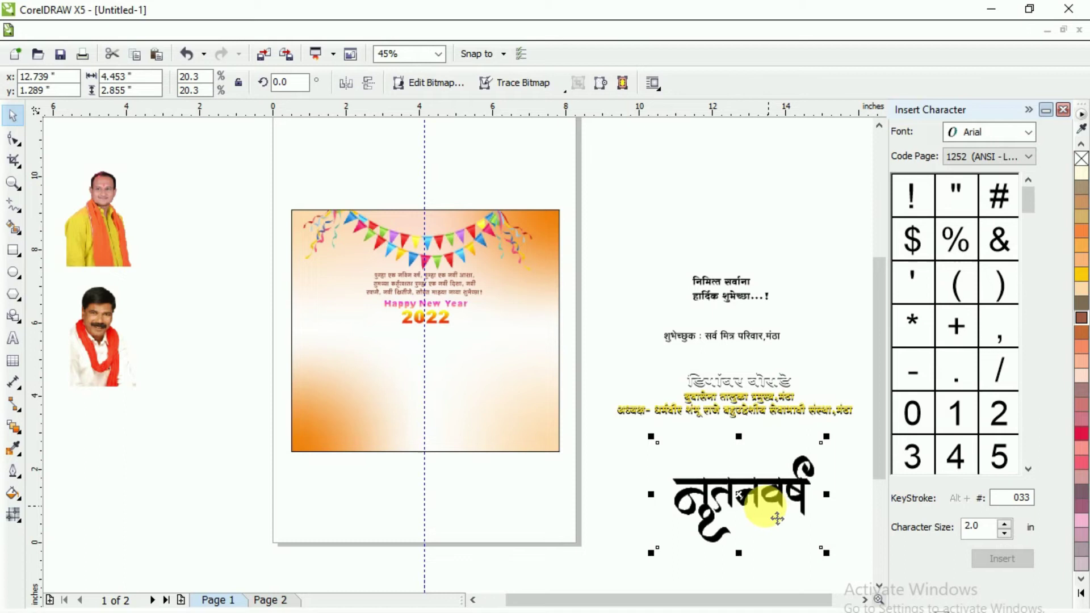
left_click_drag(750, 505, 440, 375)
right_click(429, 363)
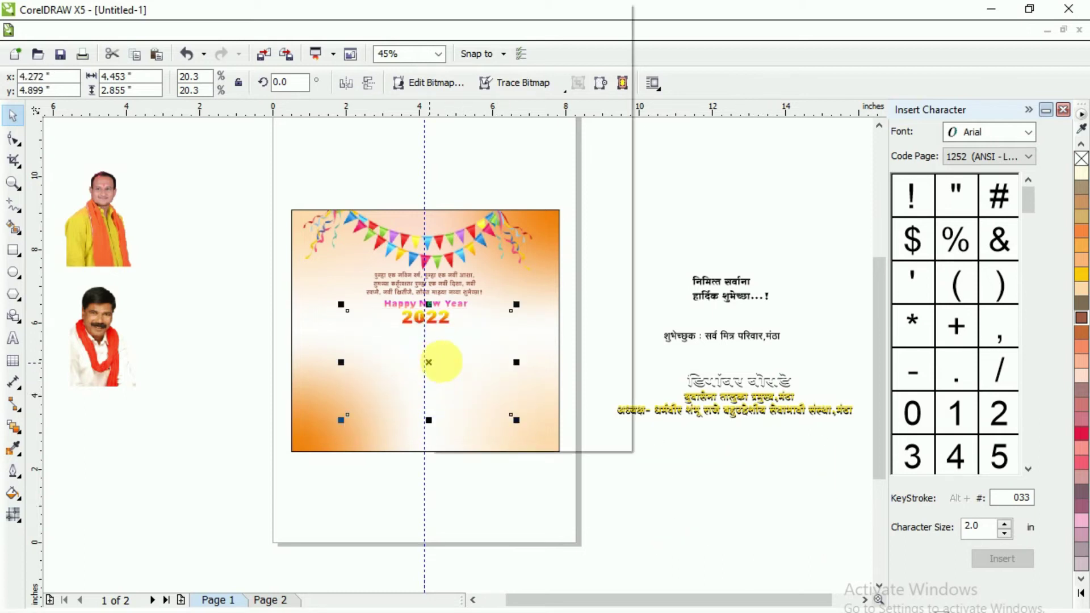
mouse_move(508, 293)
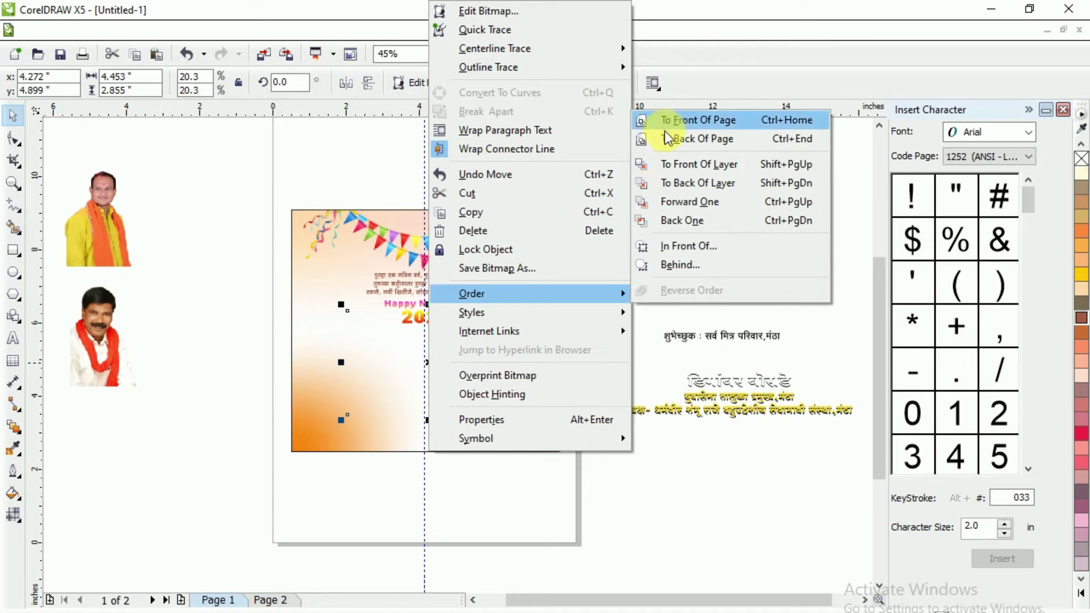
left_click(684, 120)
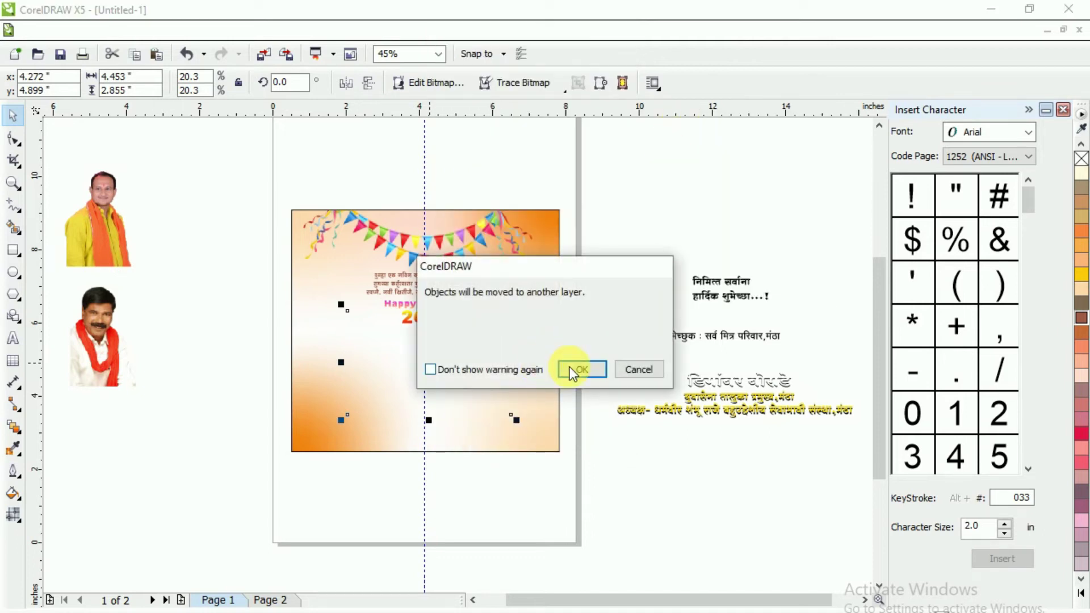
left_click(572, 367)
left_click_drag(424, 378, 443, 368)
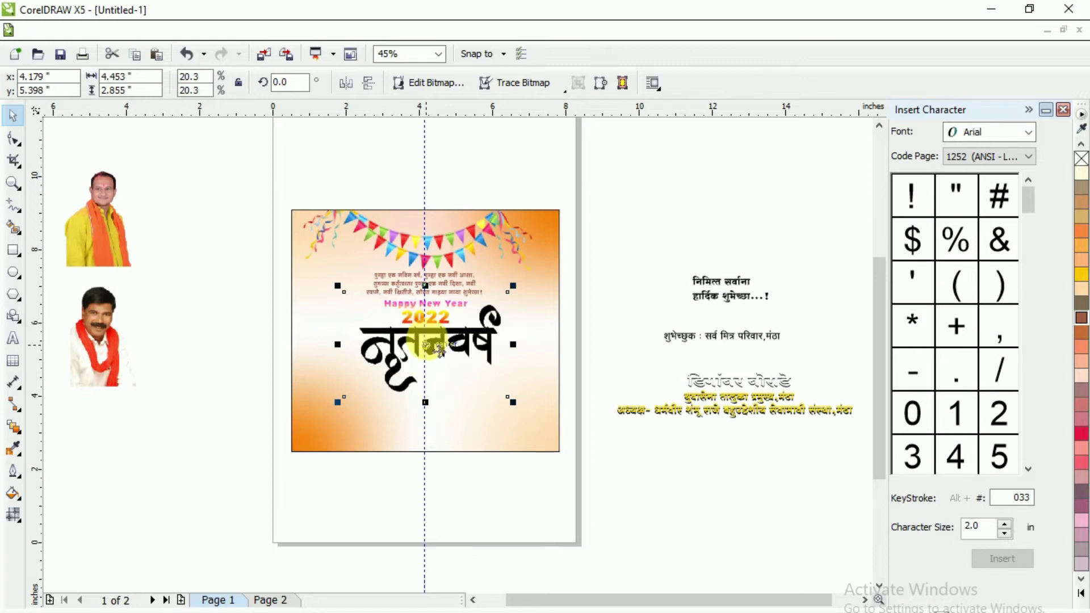
Trace the "नूतनवर्ष" calligraphy bitmap with Outline Trace as a Logo, reducing the bitmap size and removing the background
scroll(440, 349, "up", 2)
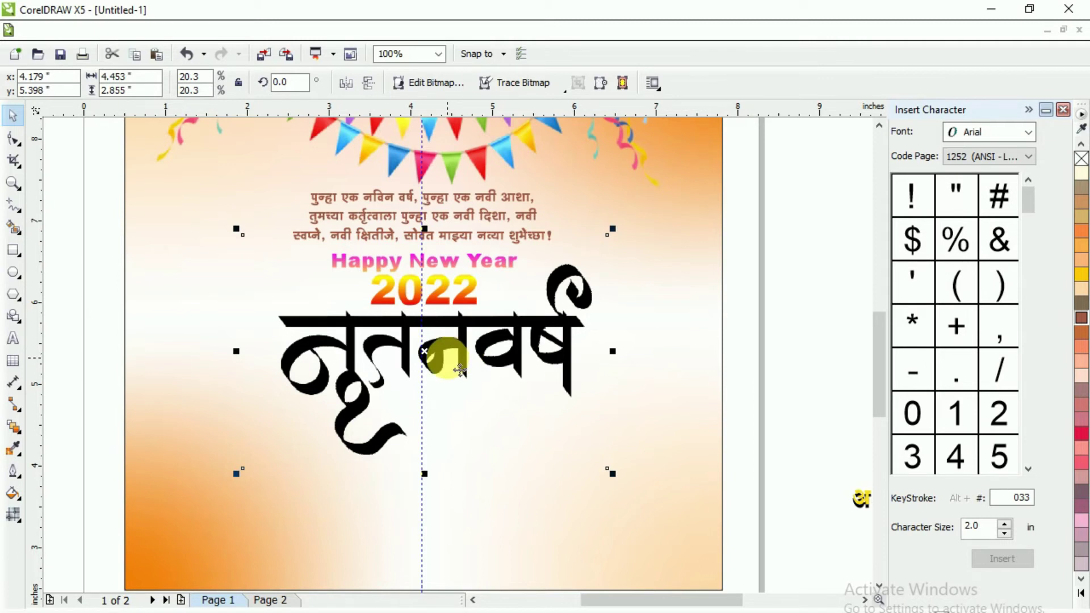
scroll(460, 369, "down", 2)
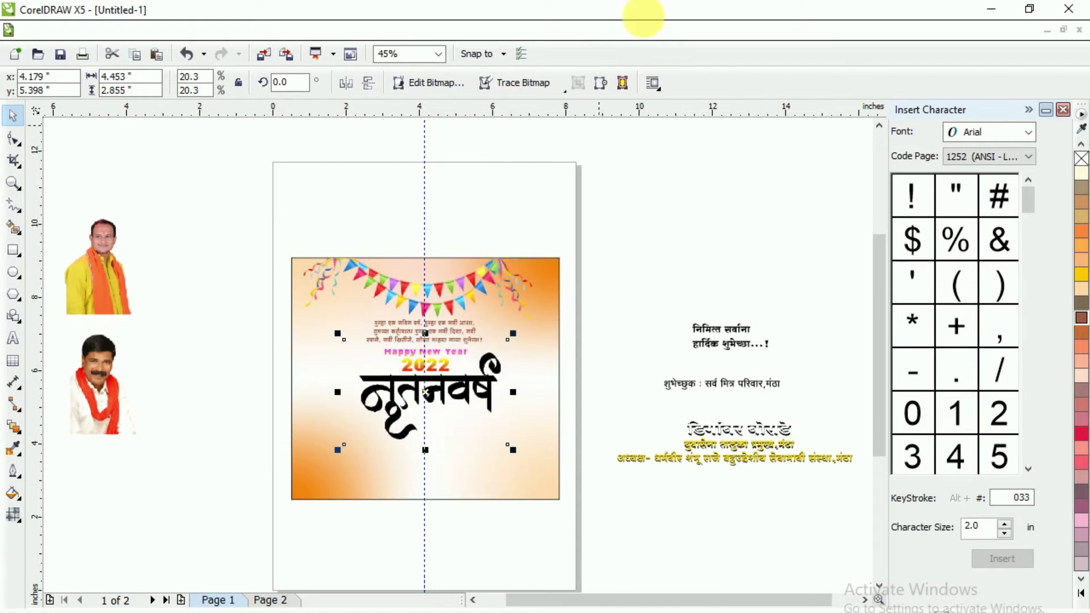
left_click(537, 86)
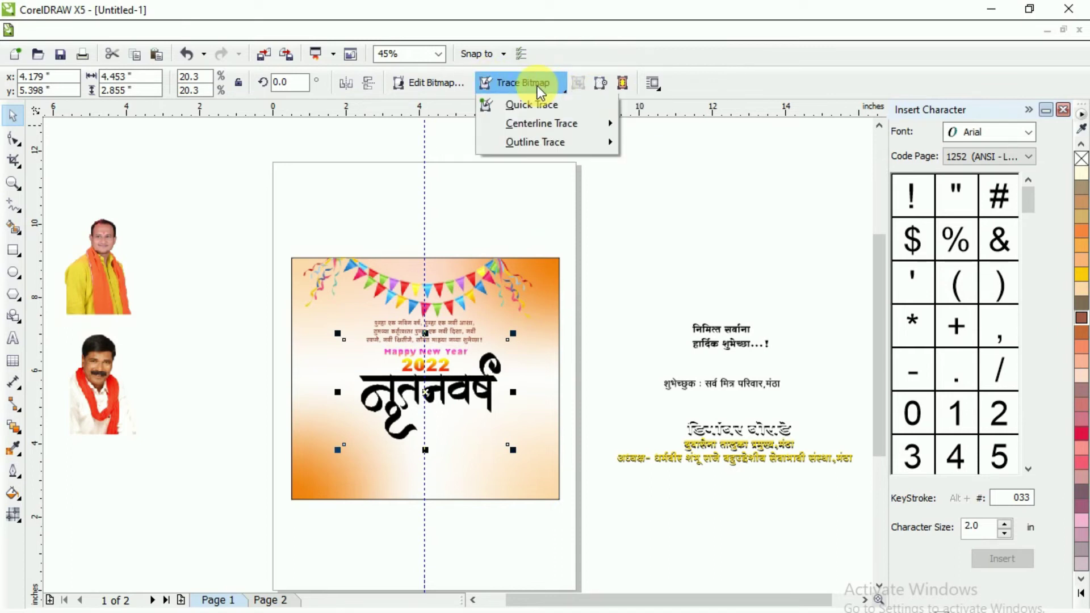
mouse_move(526, 151)
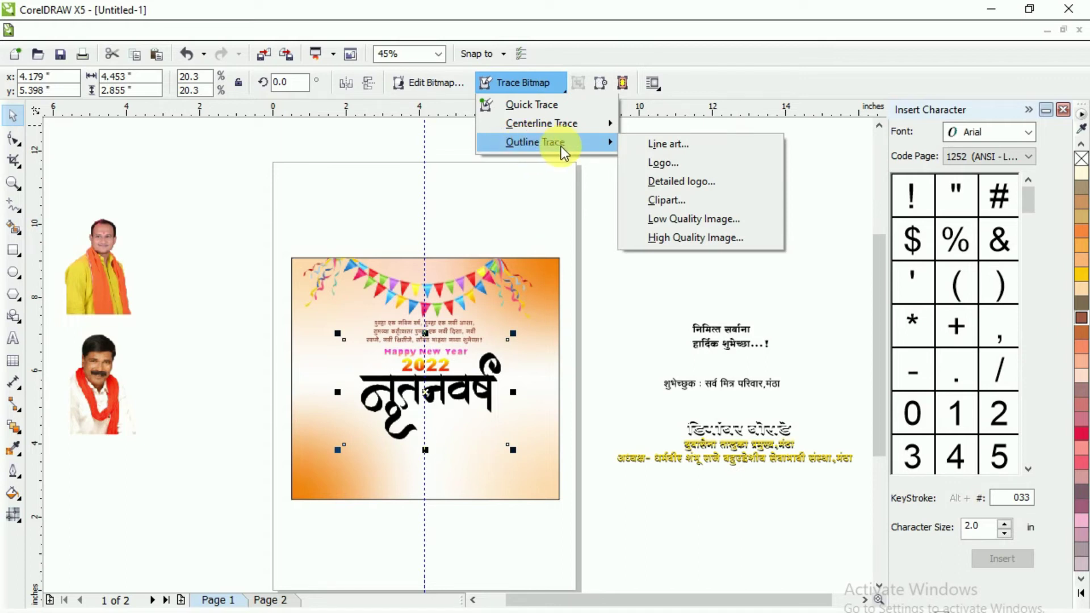
left_click(666, 165)
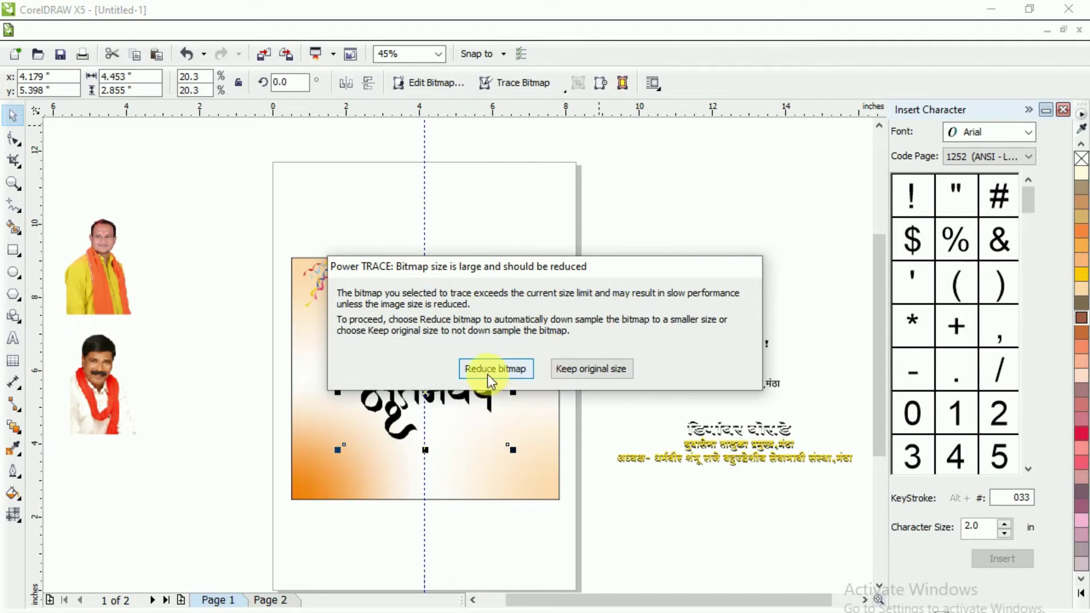
left_click(486, 370)
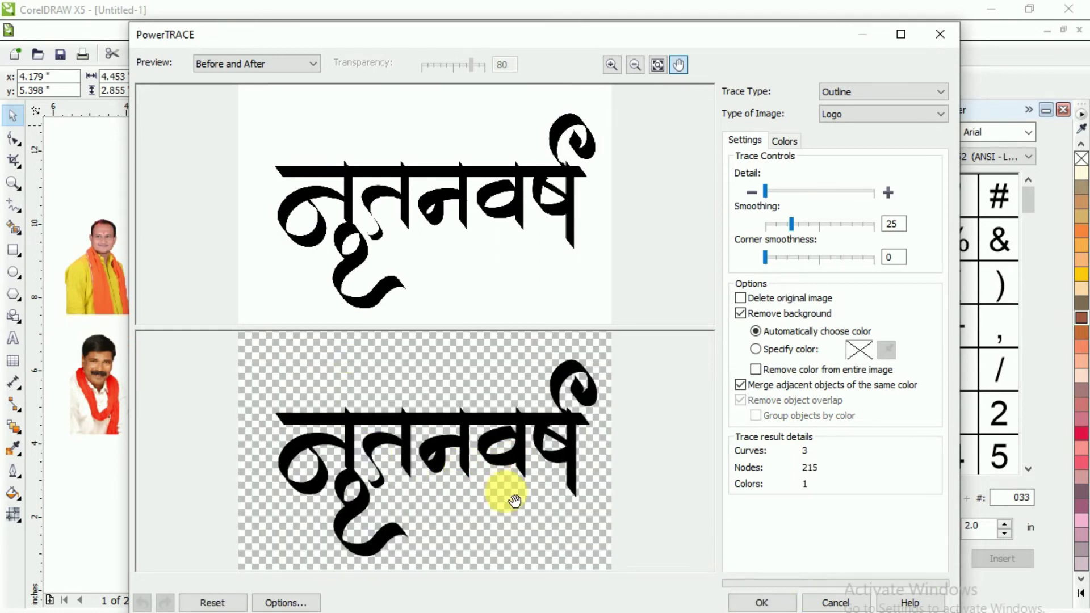
left_click(761, 603)
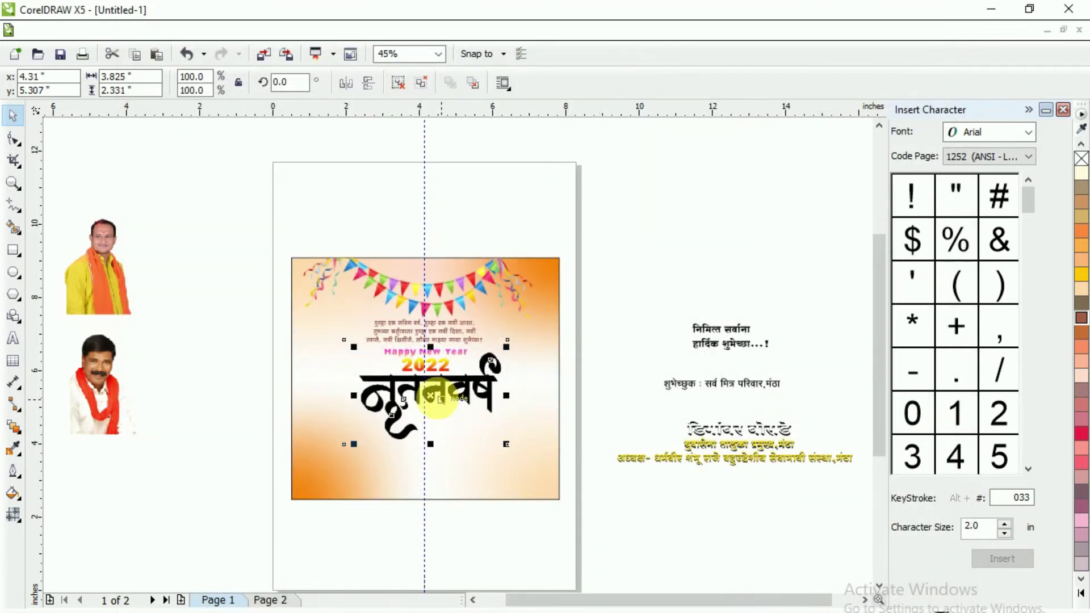
Move the traced "नूतनवर्ष" curves off the bitmap to the banner's lower right corner and delete the original bitmap
mouse_move(446, 410)
left_mouse_down()
mouse_move(511, 448)
mouse_move(542, 488)
mouse_move(535, 503)
left_mouse_up()
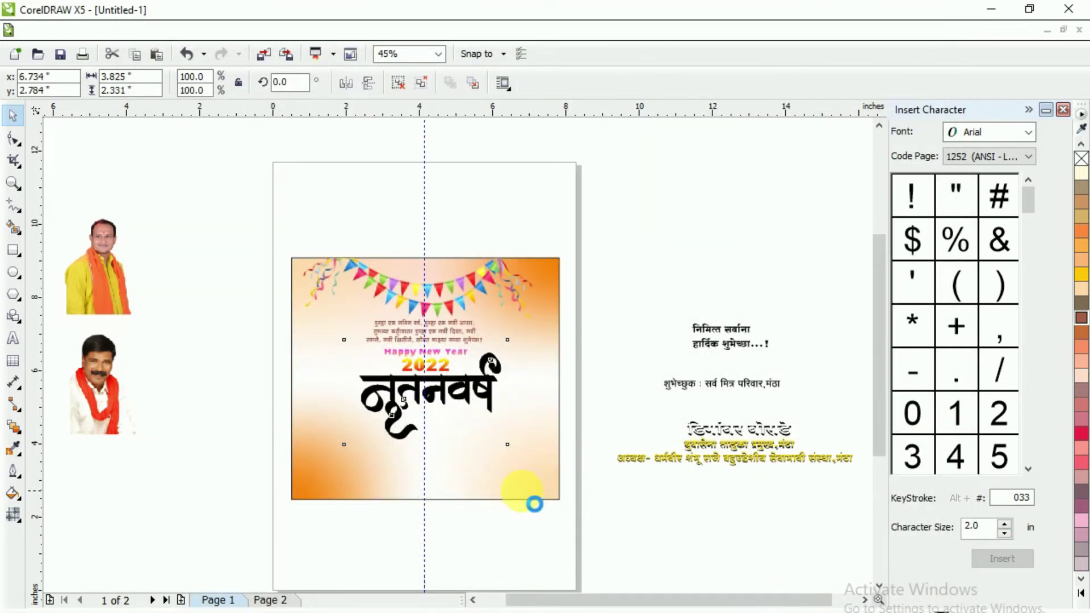
left_click(432, 400)
key("Delete")
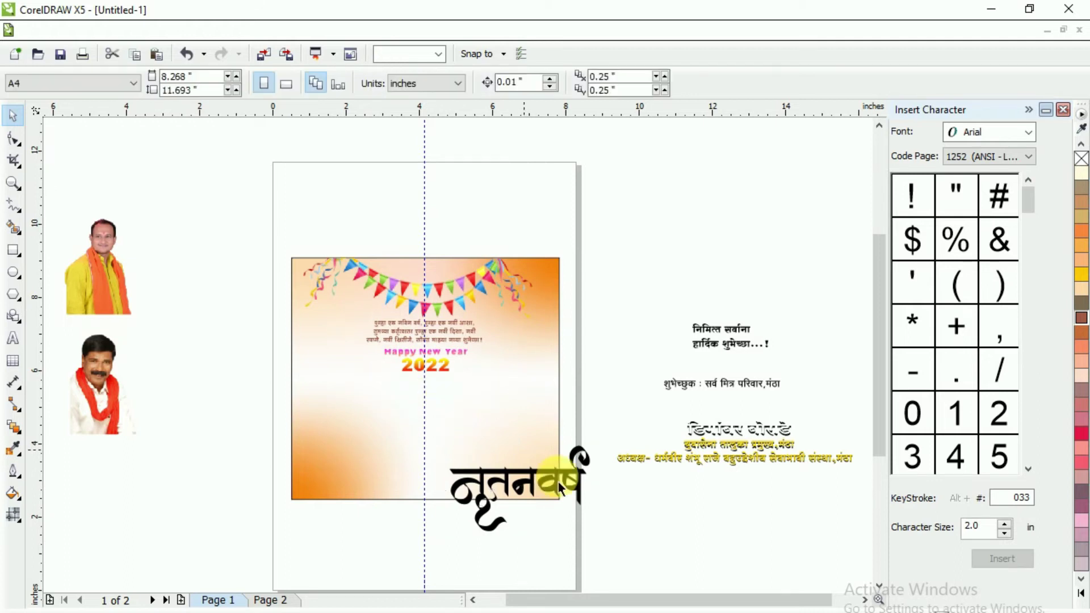
Move the traced "नूतनवर्ष" curves below "2022" and set up a custom linear fountain fill for them at a 90° angle
left_click(532, 485)
left_click_drag(509, 491, 416, 401)
left_click(12, 493)
left_click(102, 510)
left_click_drag(562, 174, 679, 153)
double_click(693, 190)
type("90")
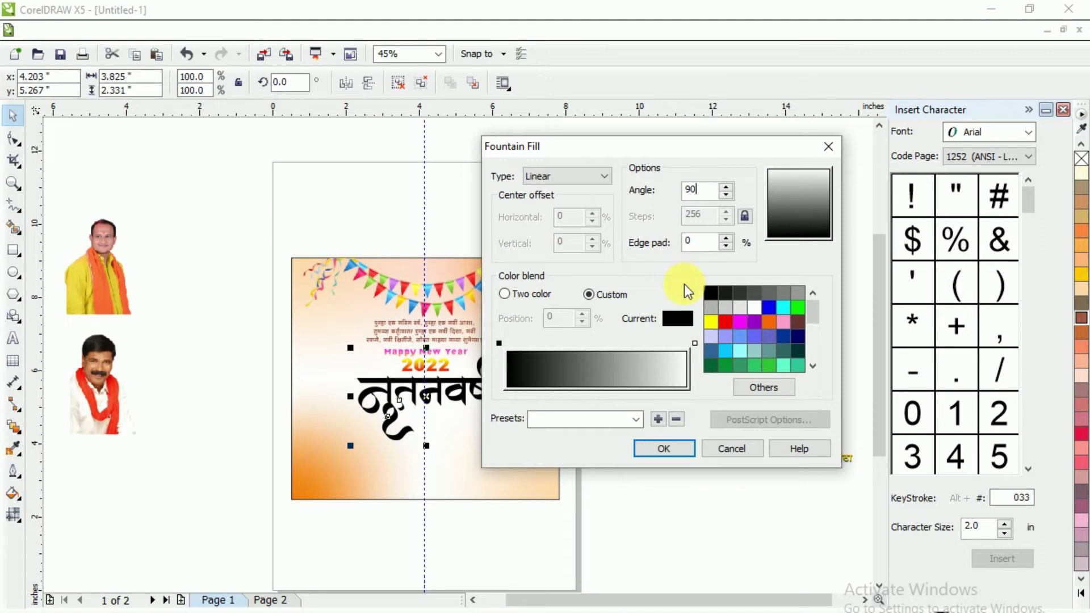
Add orange at the 52% position, change the end colour at 100% to black, and apply the fountain fill to the calligraphy
double_click(601, 344)
left_click(771, 321)
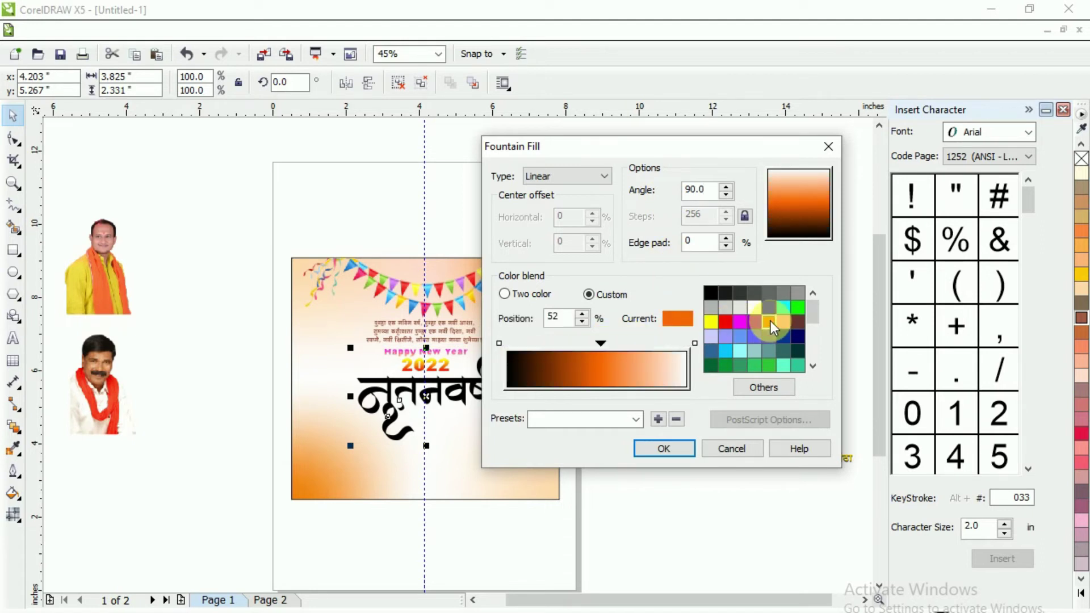
left_click(695, 343)
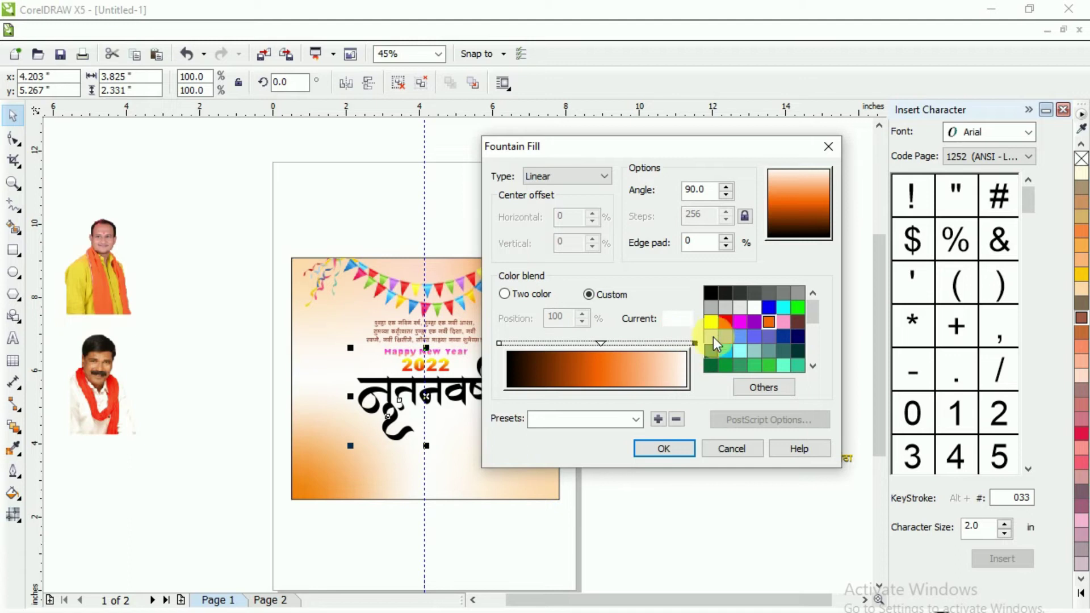
left_click(713, 292)
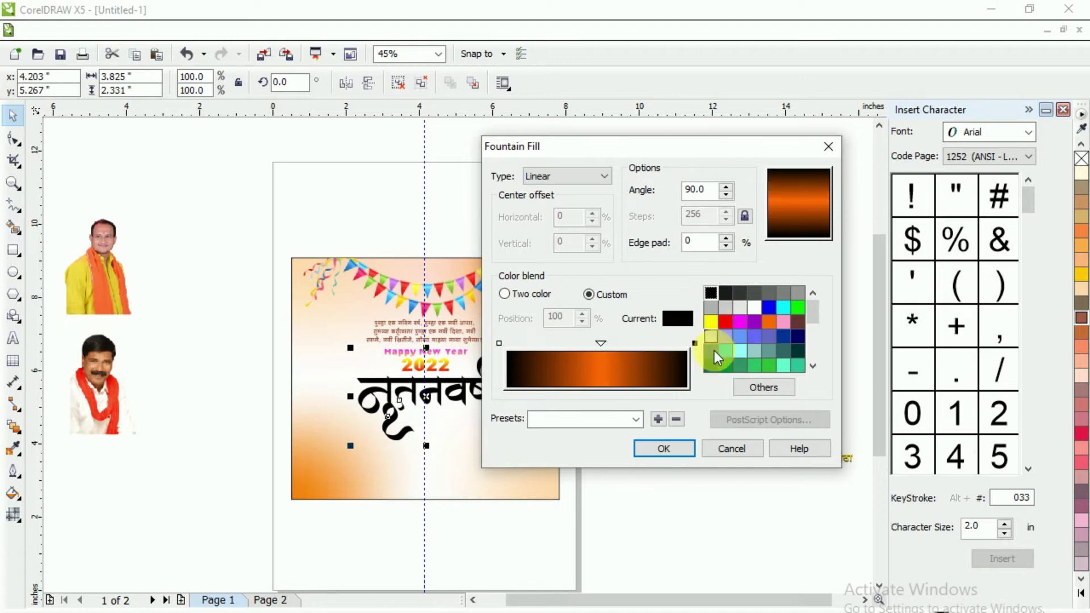
left_click(664, 449)
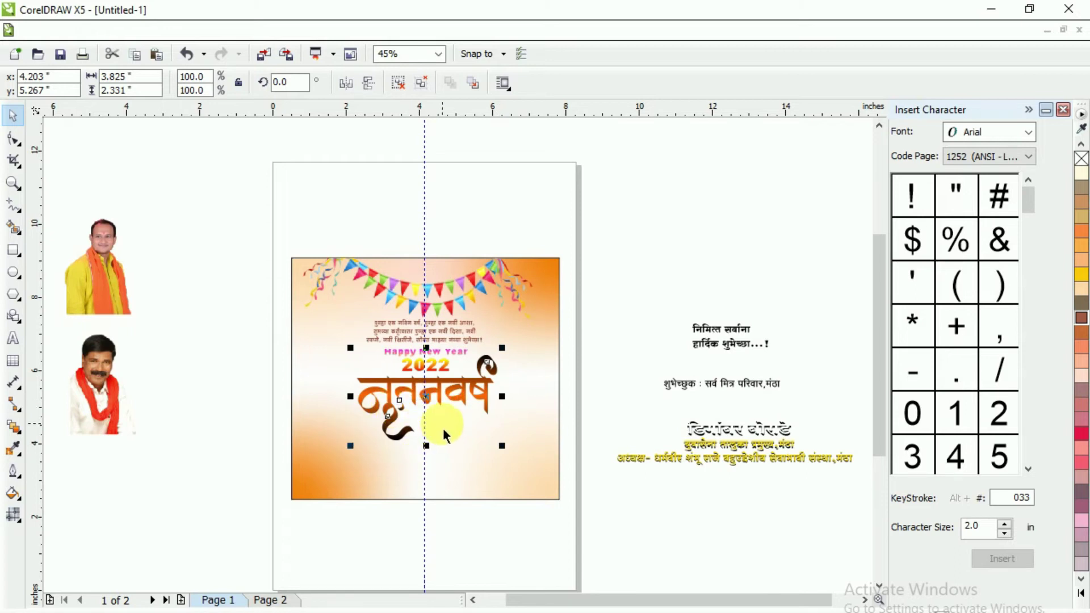
Move the gradient-filled calligraphy slightly up towards "2022", to a vertical position of about 5.33 inches
scroll(412, 399, "up", 4)
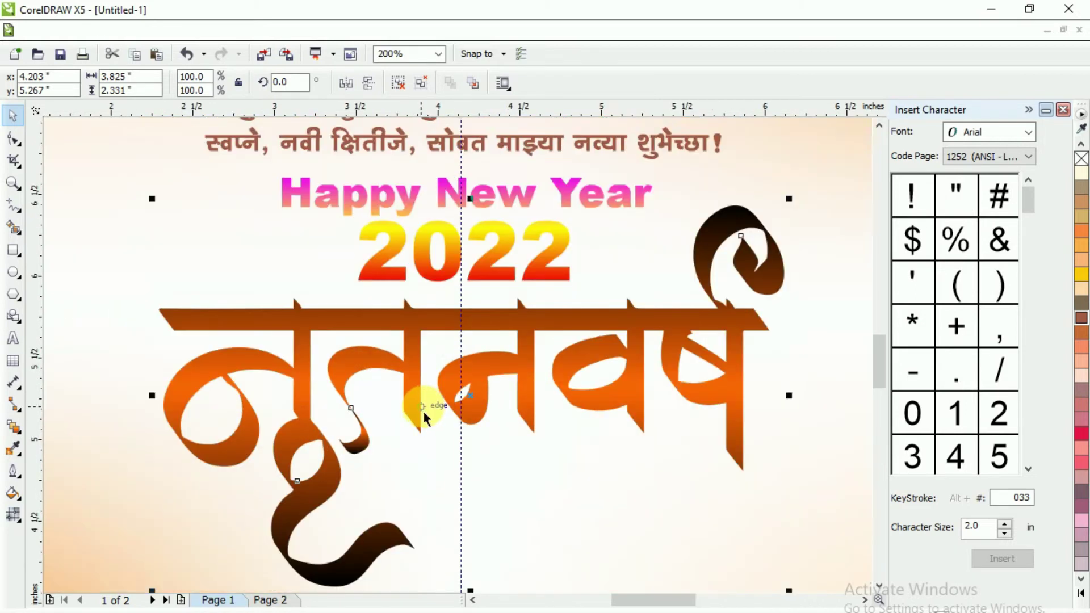
scroll(424, 417, "down", 2)
left_click_drag(426, 424, 451, 405)
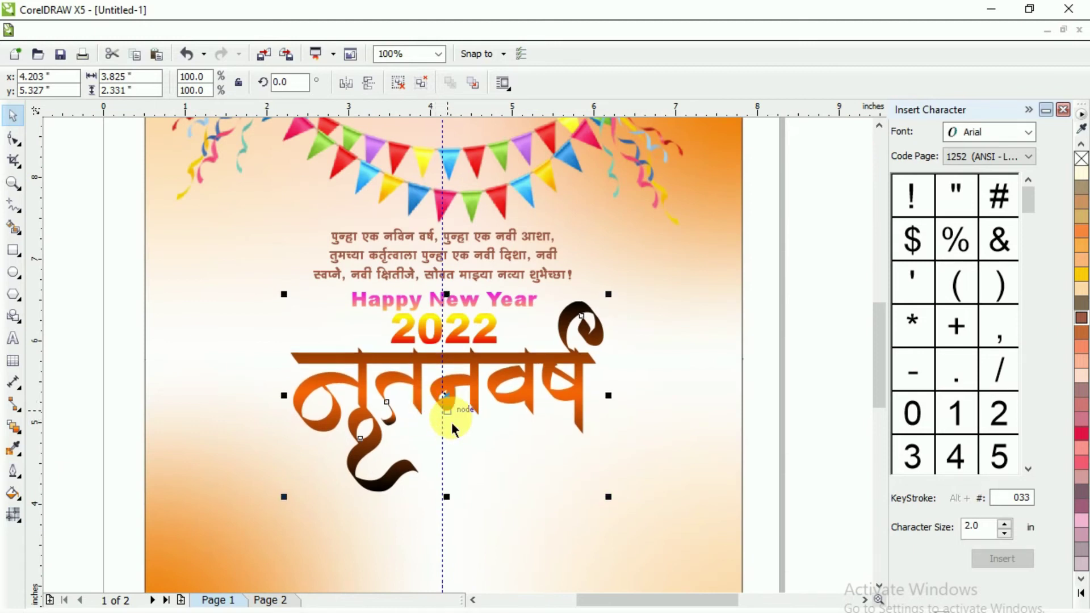
scroll(452, 422, "down", 3)
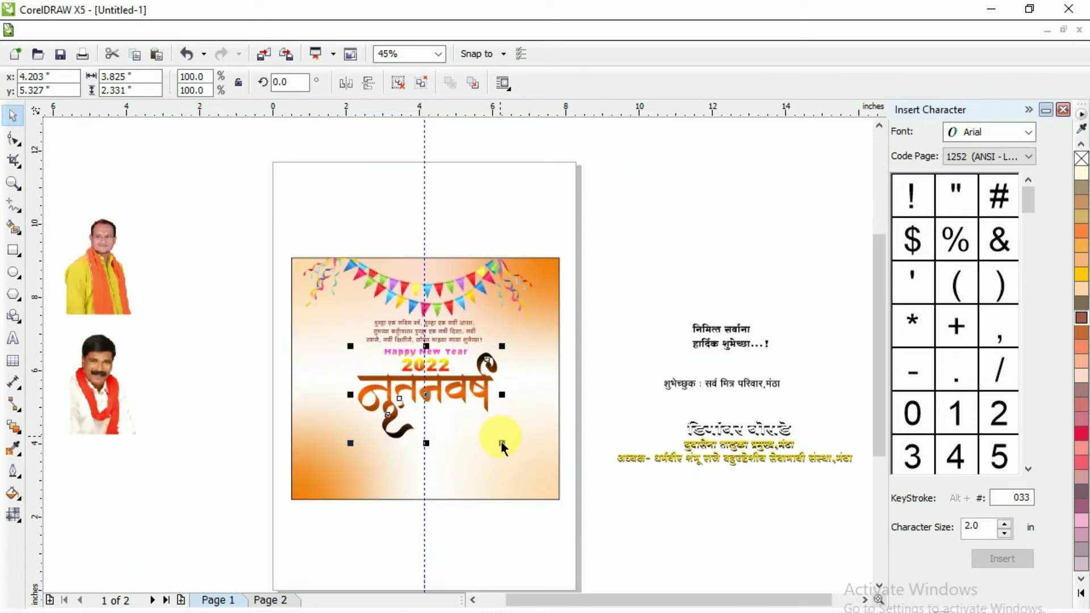
Move the two-line "हार्दिक शुभेच्छा...!" text below the right part of the calligraphy and bring it to the front of the page
left_click(699, 347)
left_click_drag(731, 353, 466, 429)
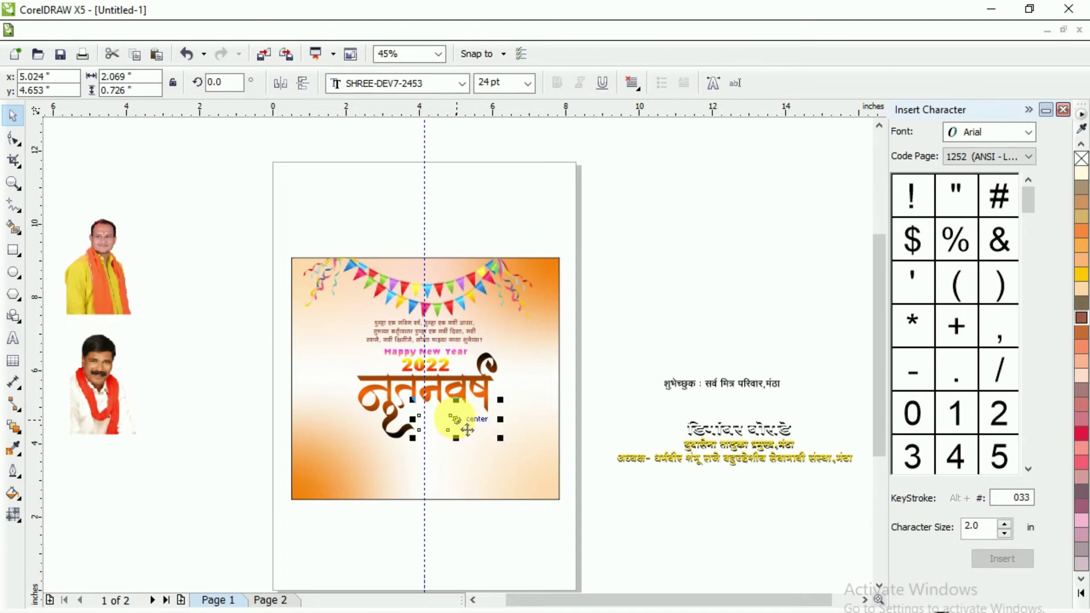
right_click(455, 419)
mouse_move(519, 278)
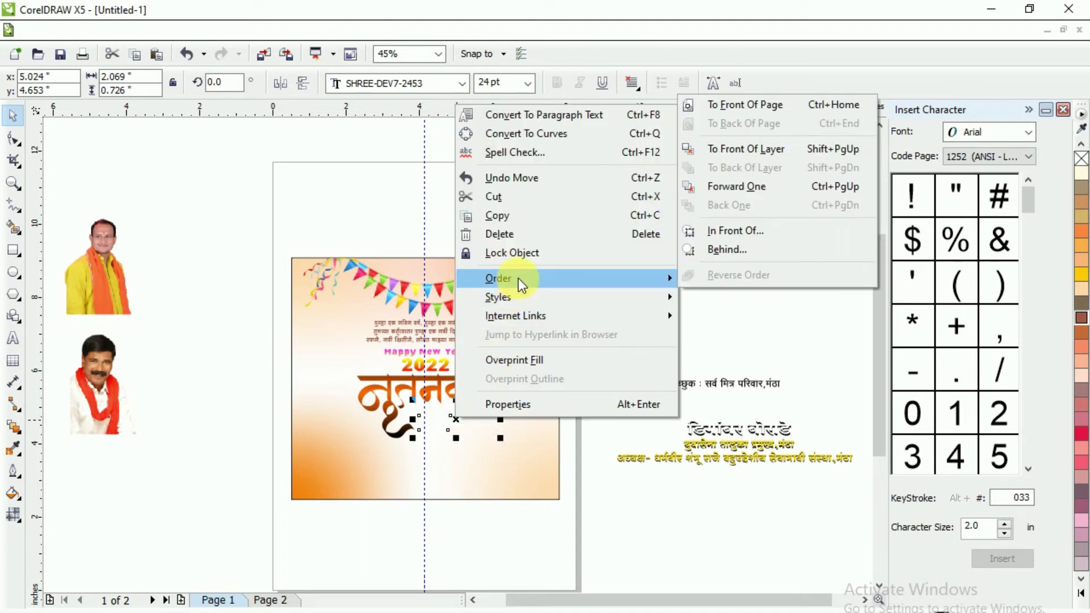
left_click(741, 105)
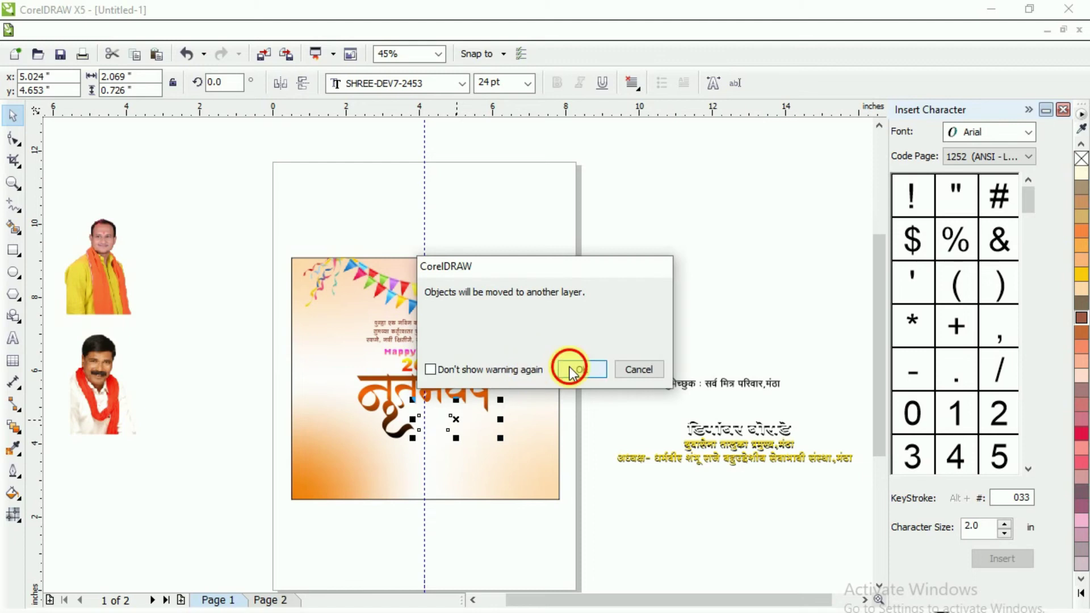
left_click(570, 370)
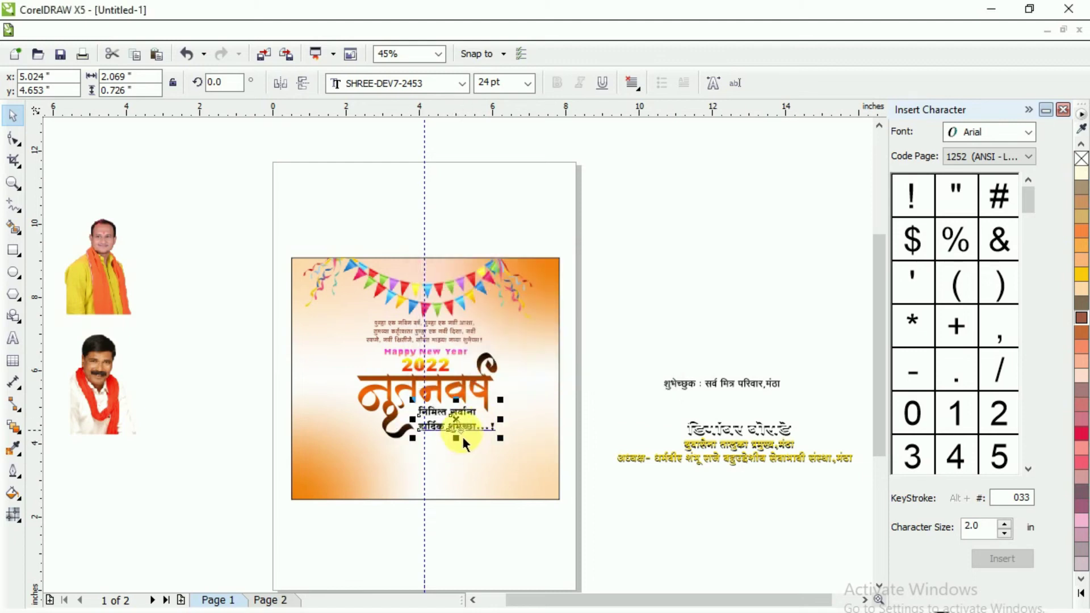
Colour the two-line "हार्दिक शुभेच्छा...!" text with a dark shade of magenta
left_click(1081, 592)
left_click(1047, 316)
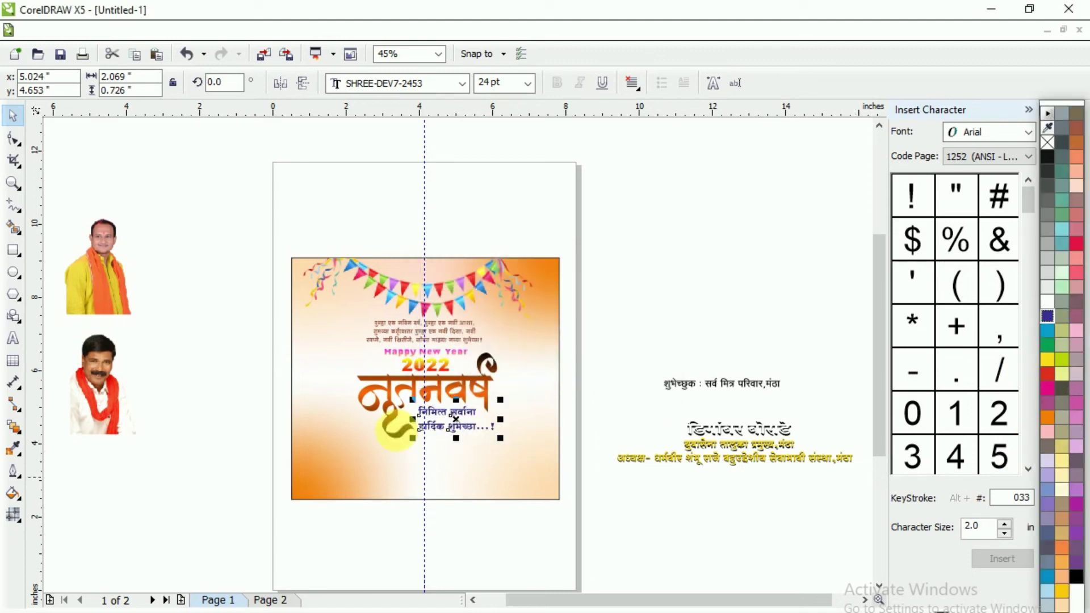
left_click(1048, 387)
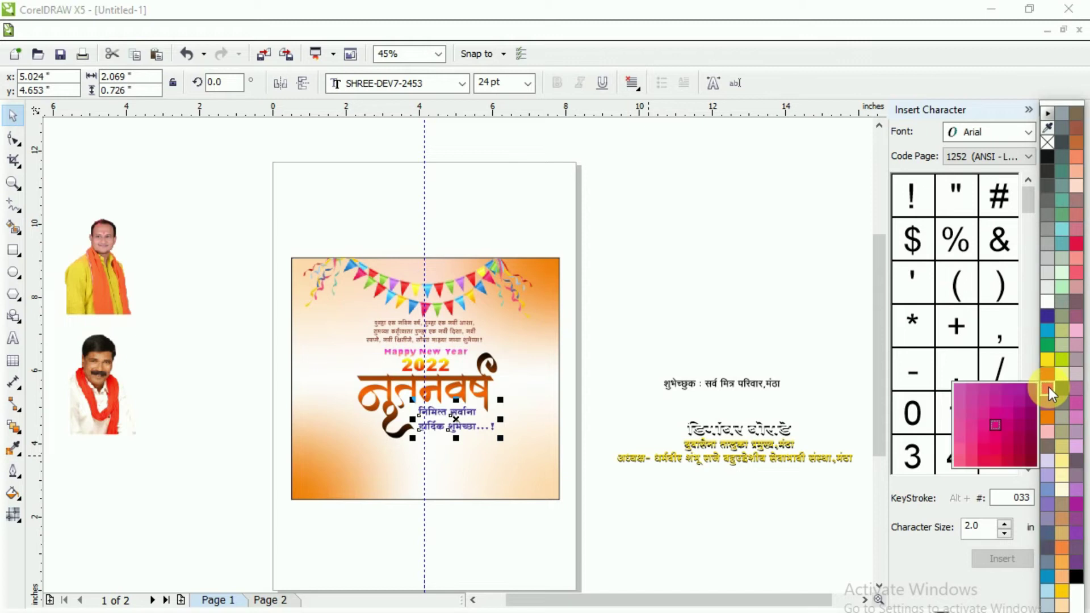
left_click(1025, 466)
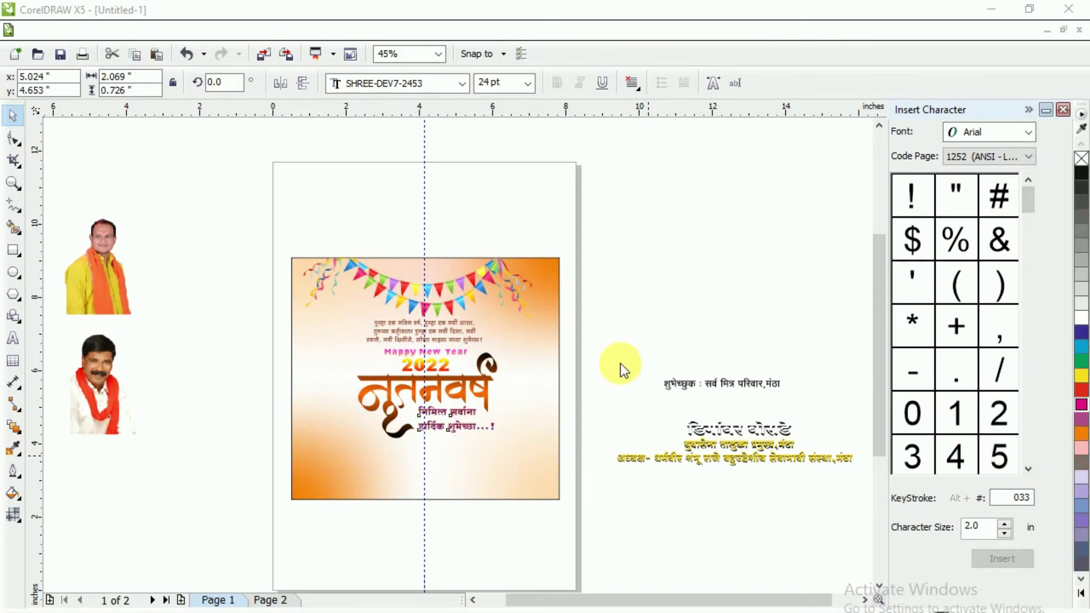
Delete the black "शुभेच्छुक : सर्व मित्र परिवार,मंठा" text line beside the page
left_click(434, 427)
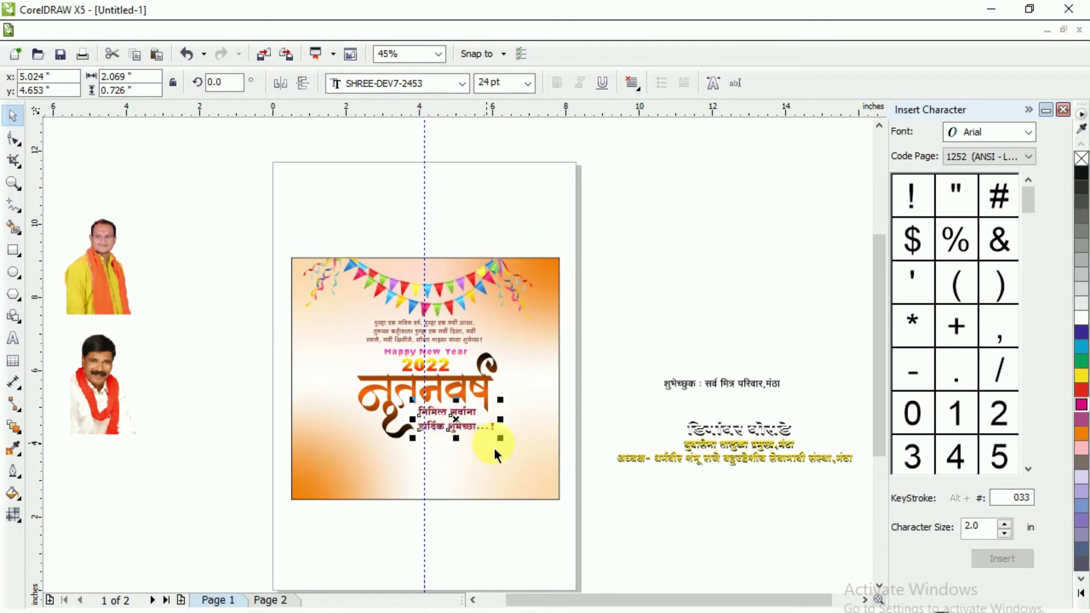
left_click(687, 385)
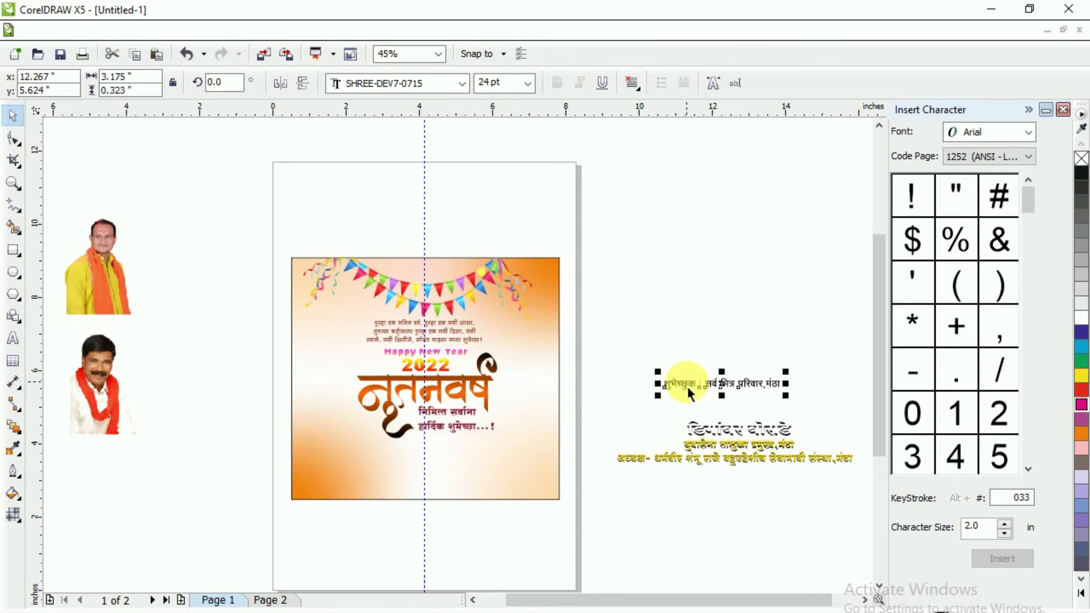
key("Delete")
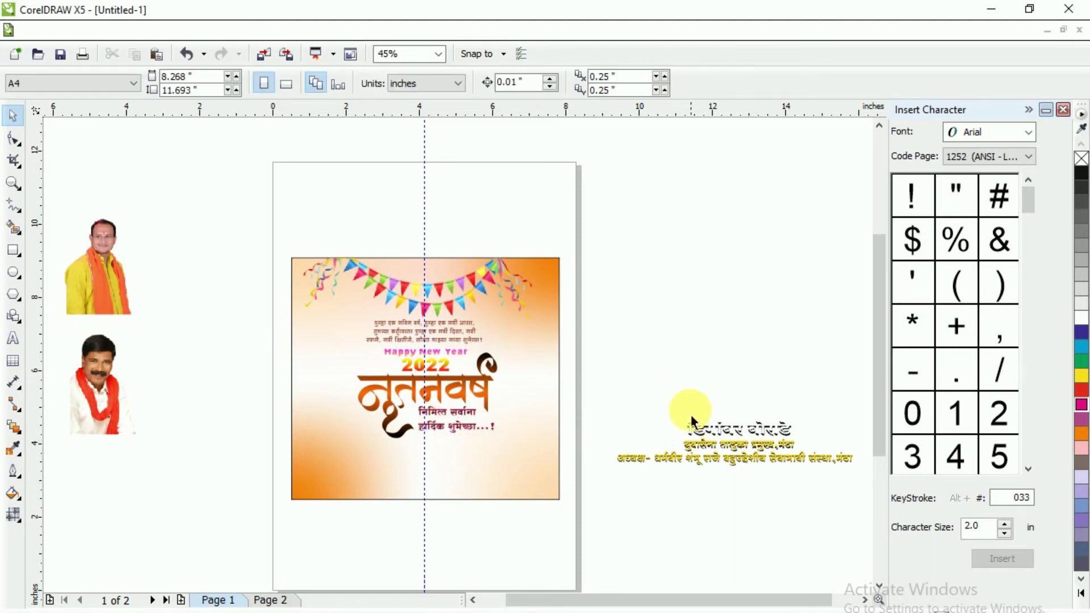
Bring both cut-out portrait photos beside the page to the front of the page
left_click(114, 419)
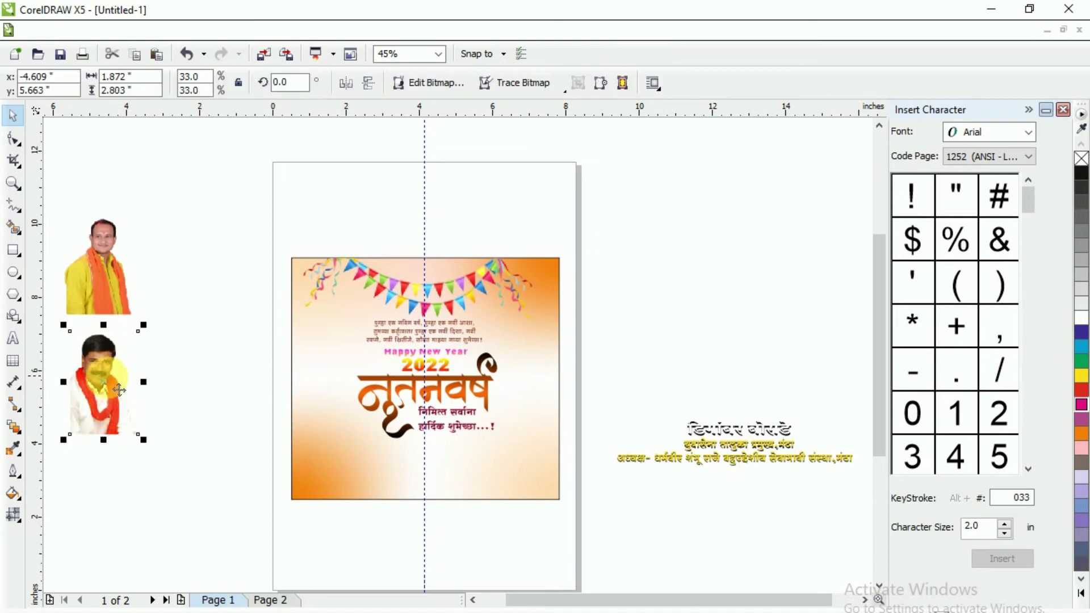
left_click_drag(53, 189, 168, 496)
right_click(119, 413)
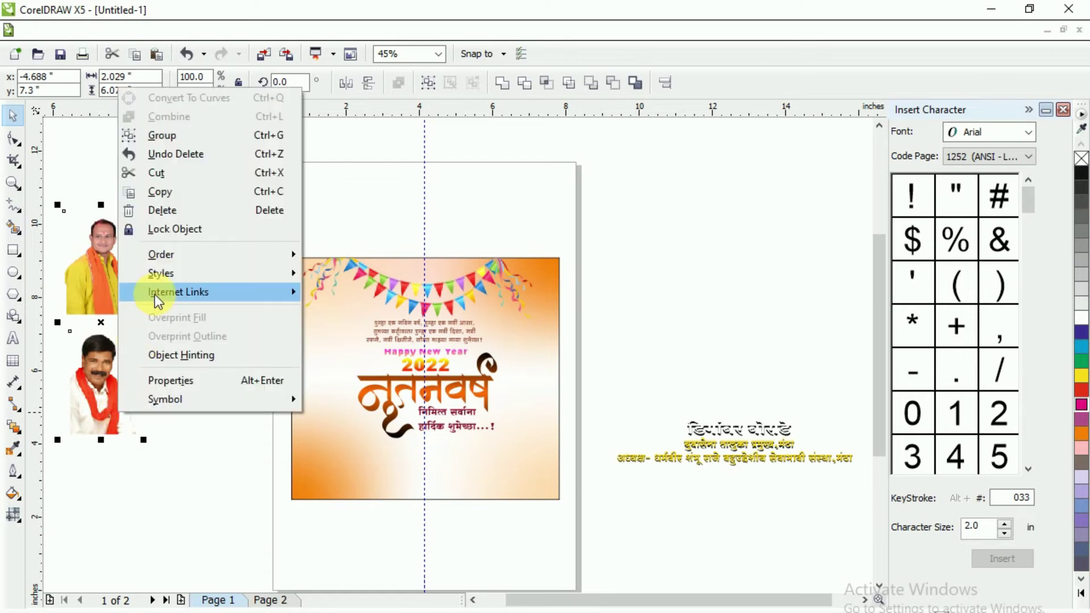
mouse_move(170, 255)
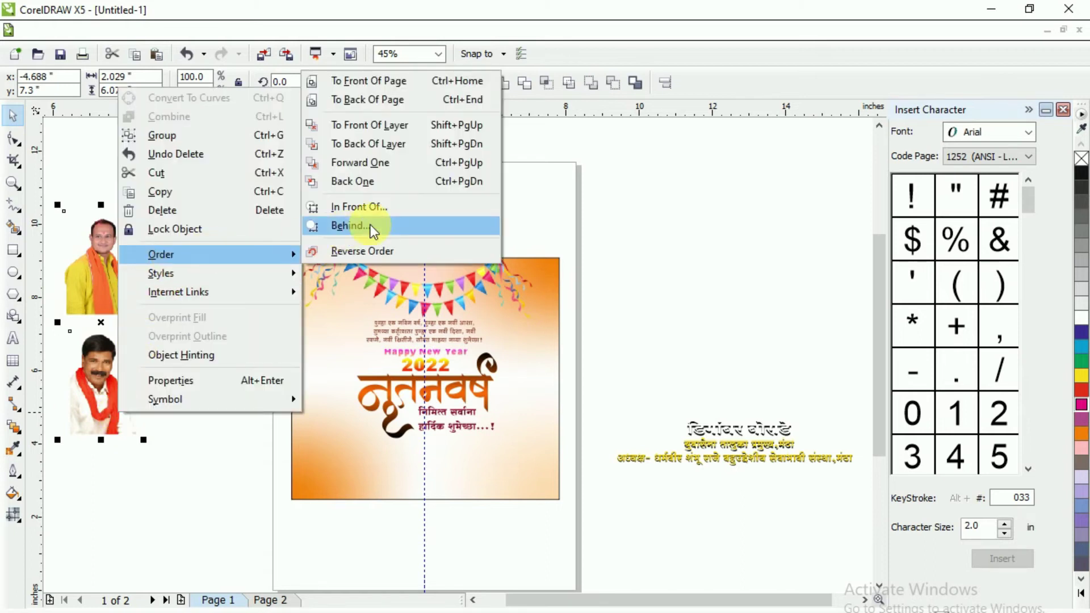
left_click(381, 84)
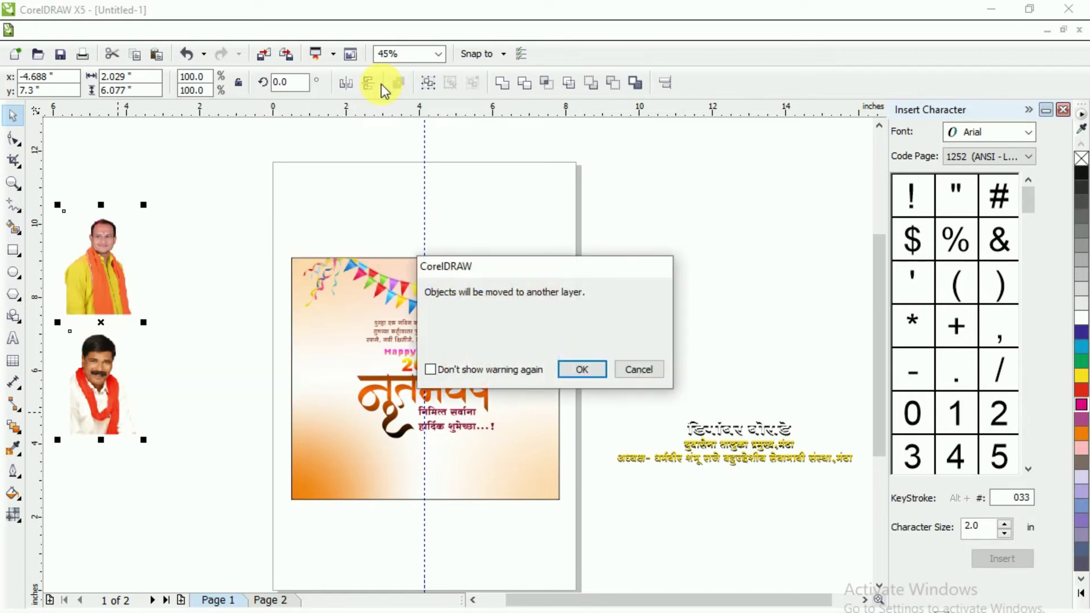
left_click(578, 366)
left_click(199, 377)
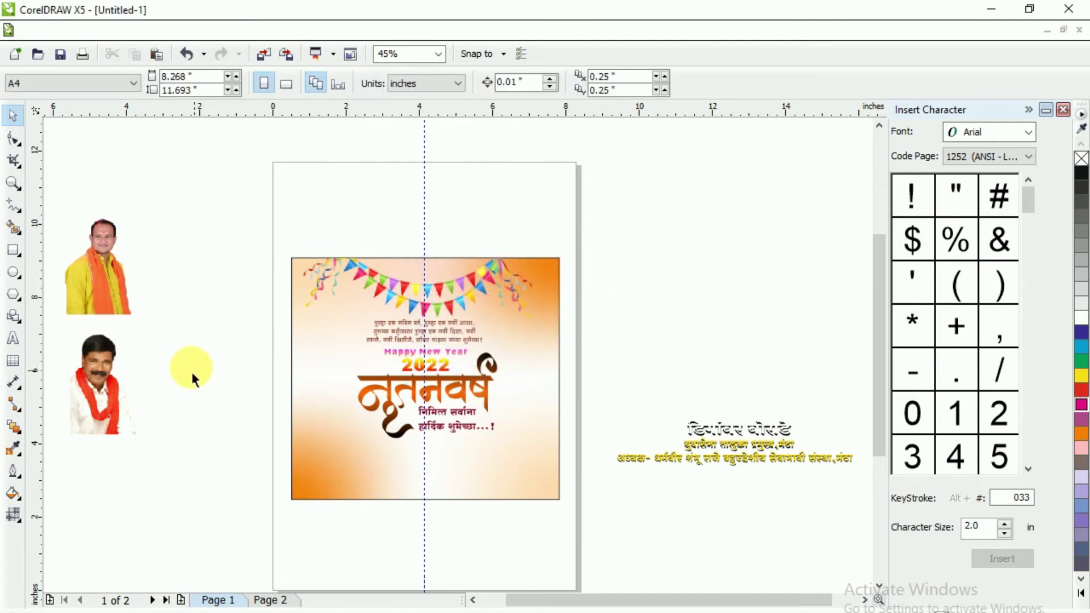
Place the photo of the man in yellow in the banner's lower left corner and crop it to the banner's edges
left_click_drag(100, 297, 335, 463)
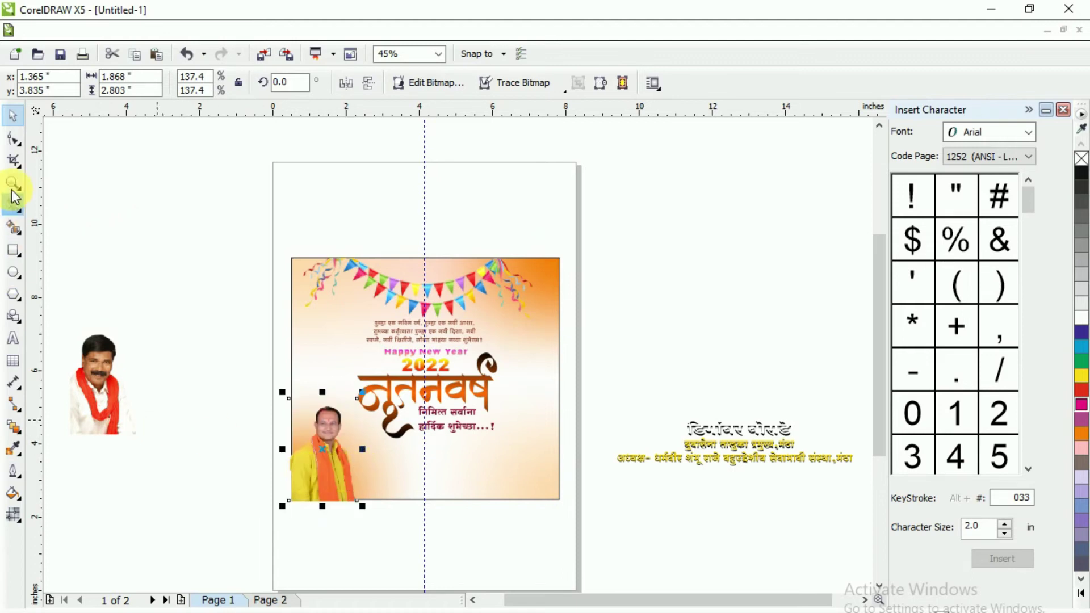
left_click(12, 164)
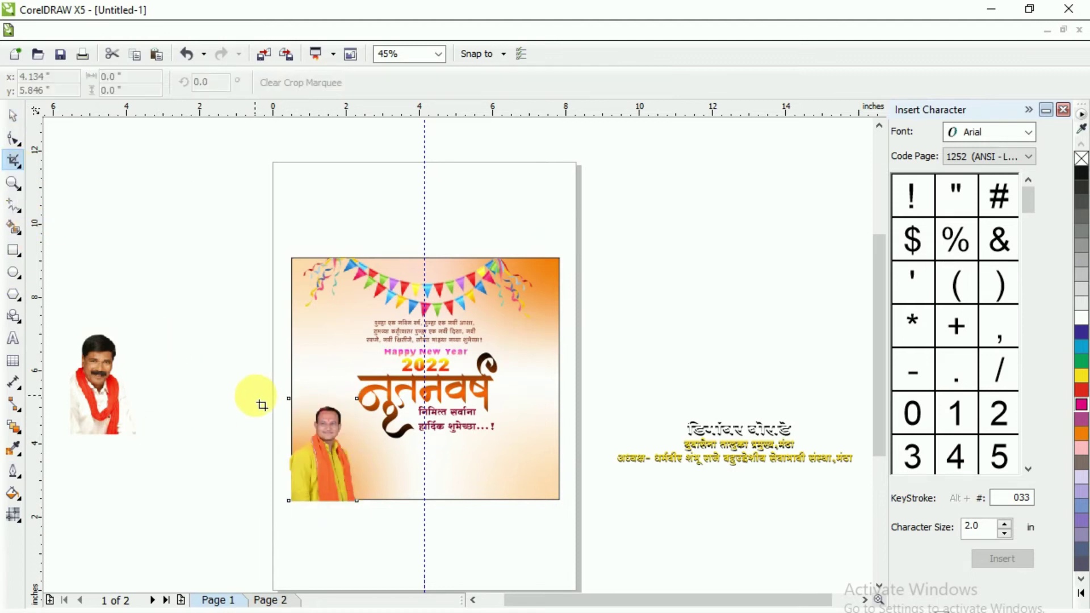
left_click_drag(291, 384, 373, 498)
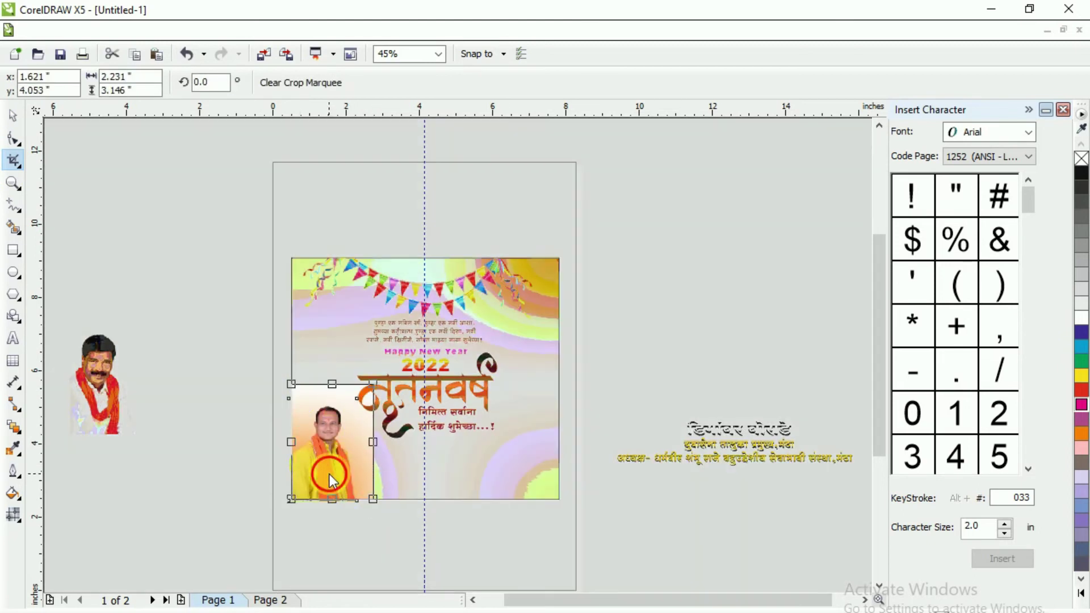
double_click(329, 475)
left_click(13, 115)
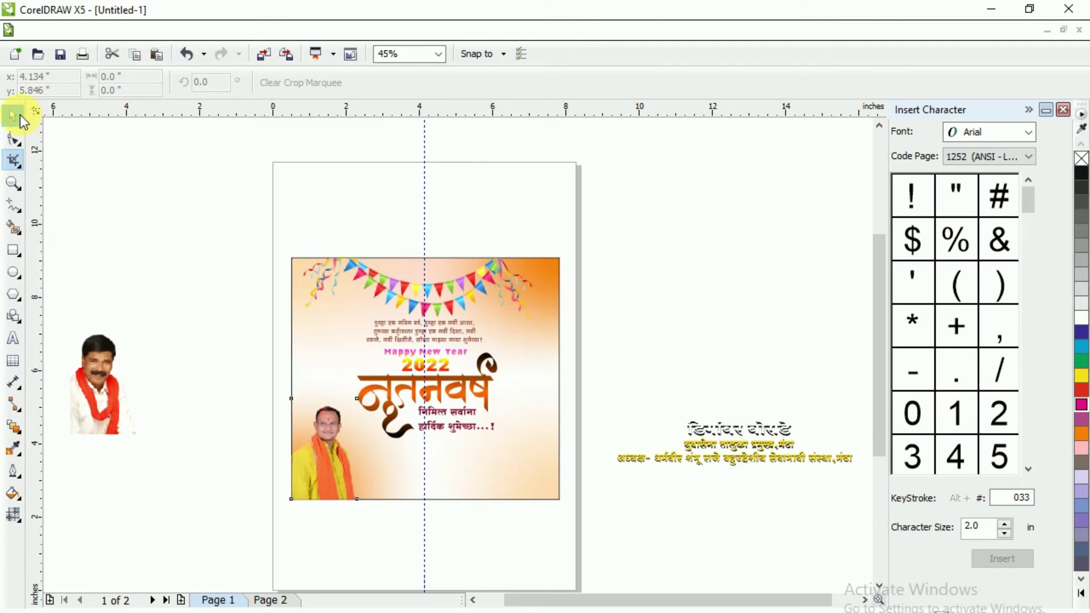
left_click(211, 401)
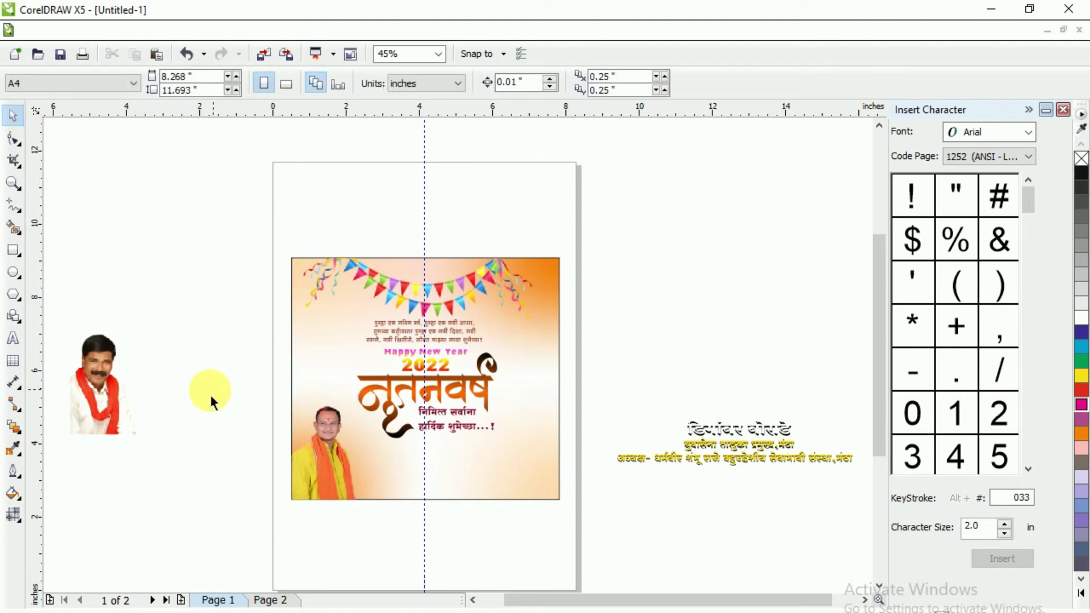
Shrink the photo of the man with the red scarf to about 1.27 × 1.90 inches and place it above the other photo
left_click(116, 412)
left_click_drag(138, 331, 151, 360)
left_click_drag(91, 398, 292, 348)
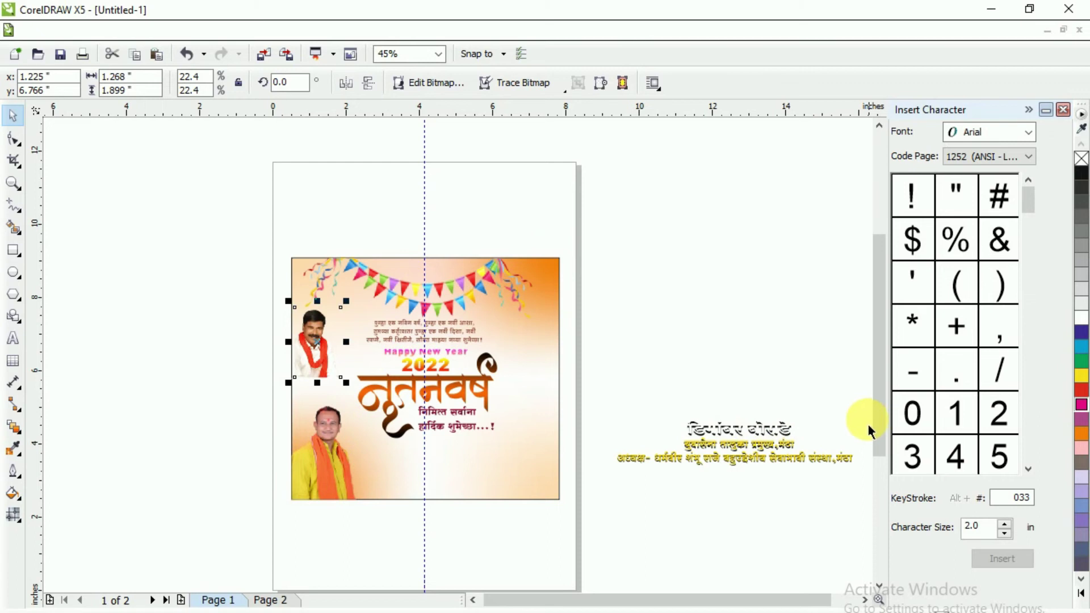
Move the name and designation text lines onto the lower right of the banner and bring them to the front of the page
left_click_drag(859, 393, 580, 484)
left_click_drag(697, 445, 451, 486)
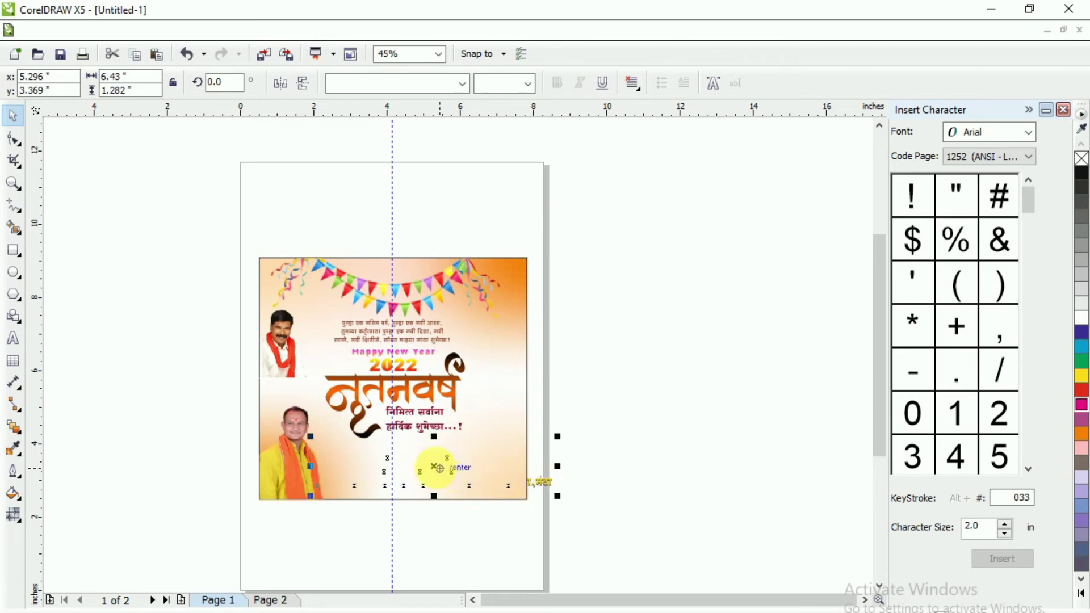
right_click(435, 466)
mouse_move(501, 309)
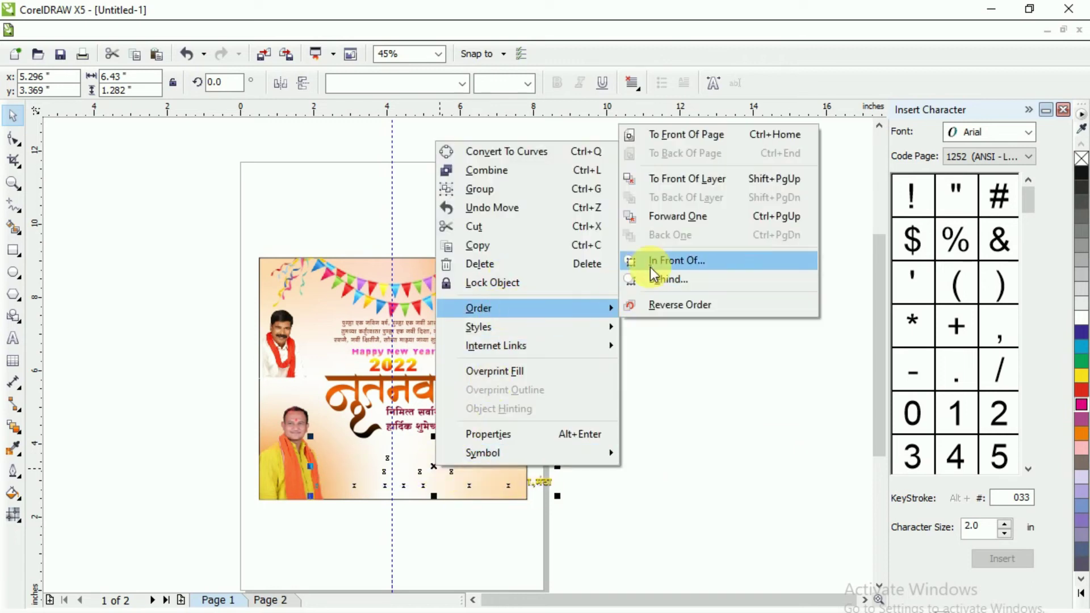
left_click(670, 137)
left_click(580, 374)
Shrink the name and designation text to about 5.19 inches wide and fit it inside the banner's lower right corner
left_click_drag(533, 516, 513, 503)
left_click_drag(425, 480, 432, 494)
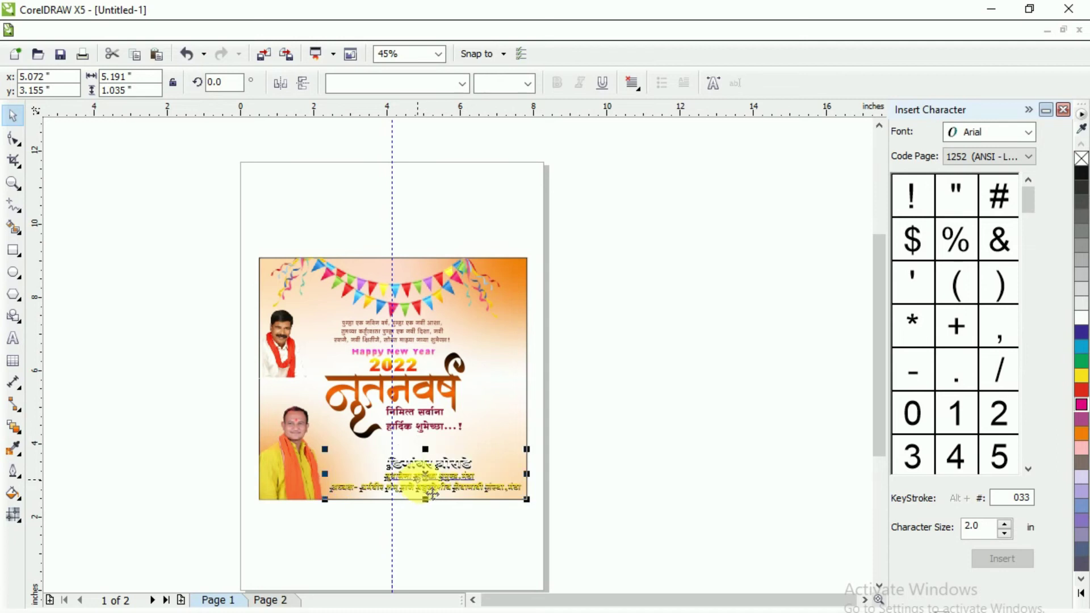
scroll(432, 493, "up", 2)
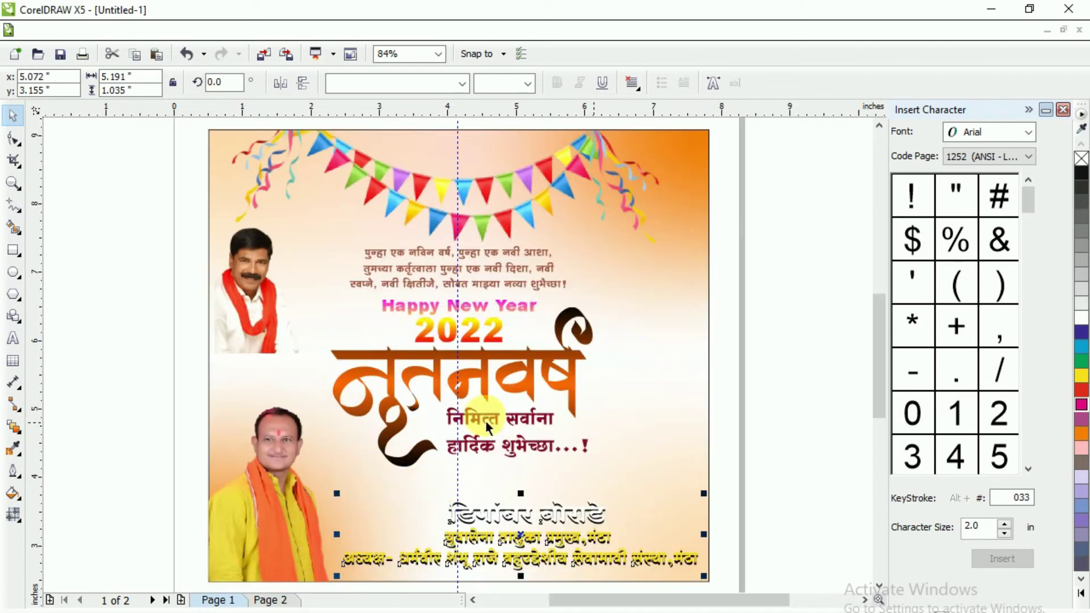
Move the red-scarf photo off the banner and draw a rectangle about 0.83 × 1.26 inches with a large rounded upper right corner at its upper left
left_click_drag(254, 325, 117, 349)
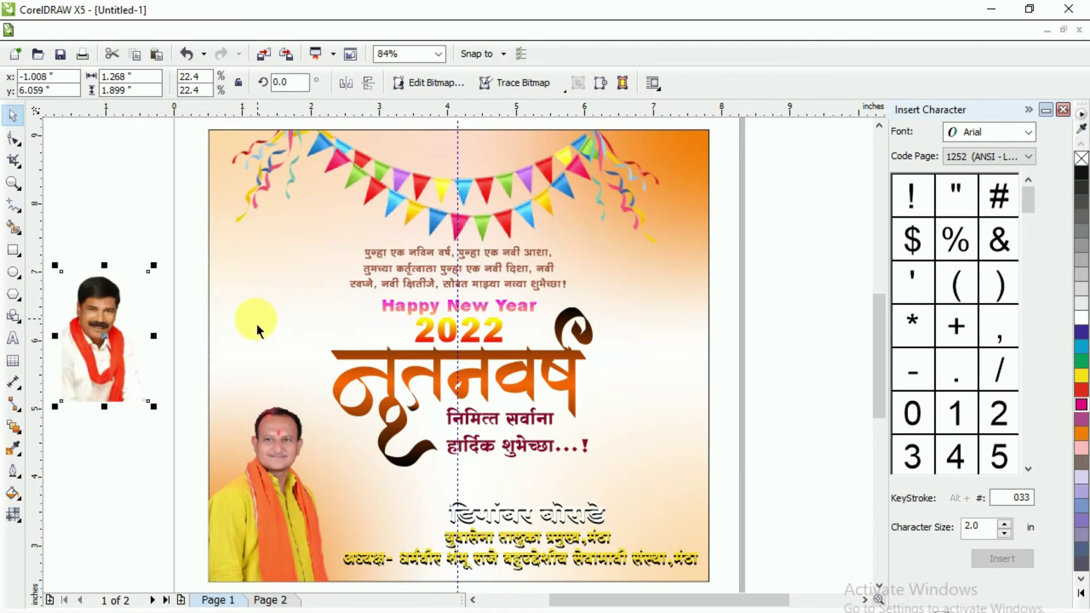
left_click(12, 250)
left_click_drag(229, 231, 287, 317)
left_click(12, 116)
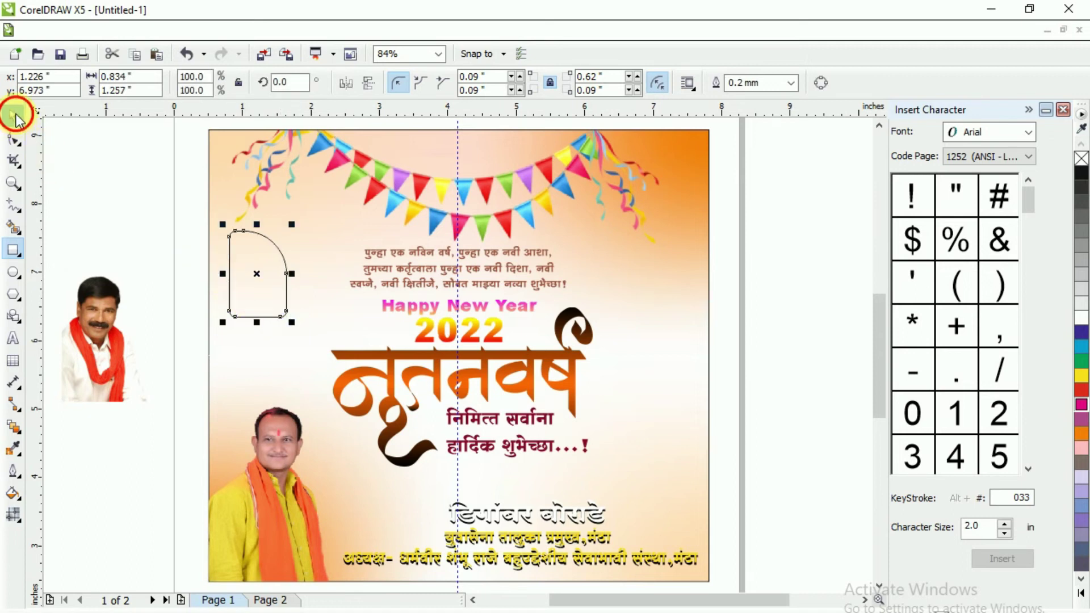
Set all corner radii of the rectangle at the banner's upper left to 0, fill it white, and remove its outline
left_click(628, 79)
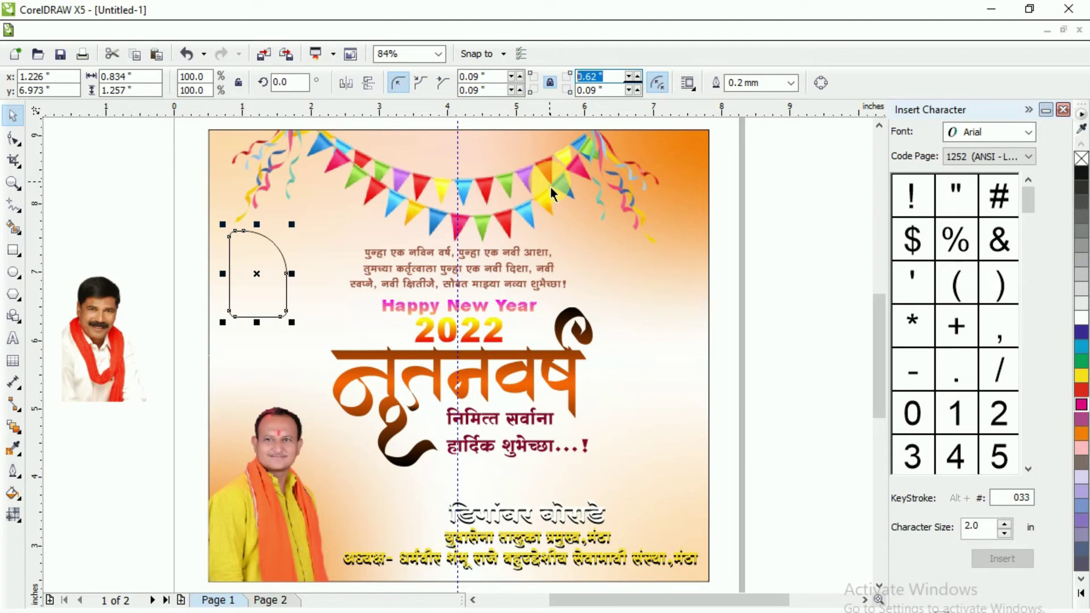
type("9")
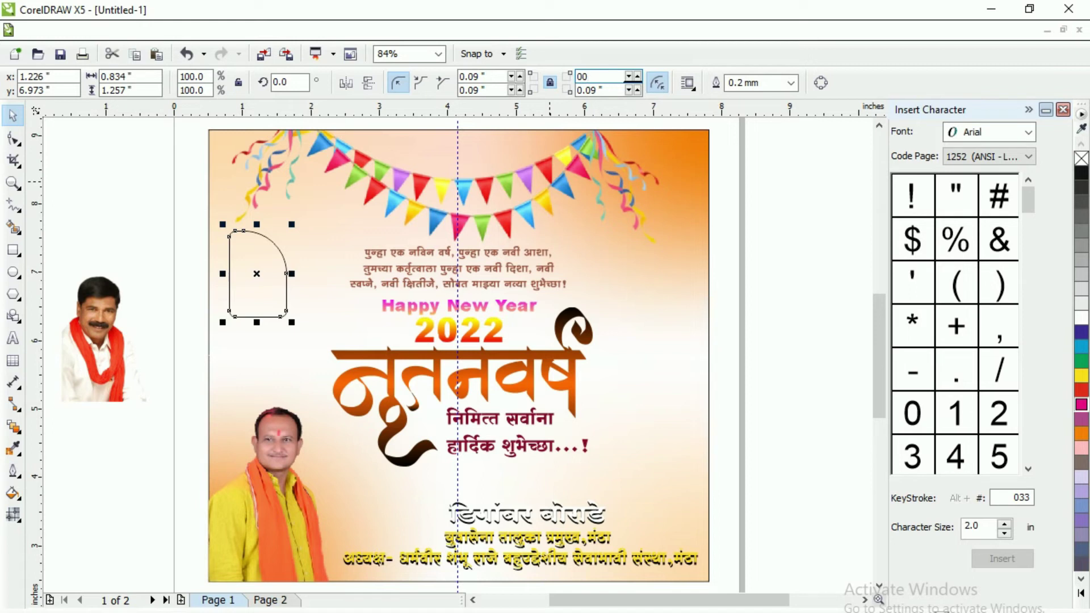
key("Return")
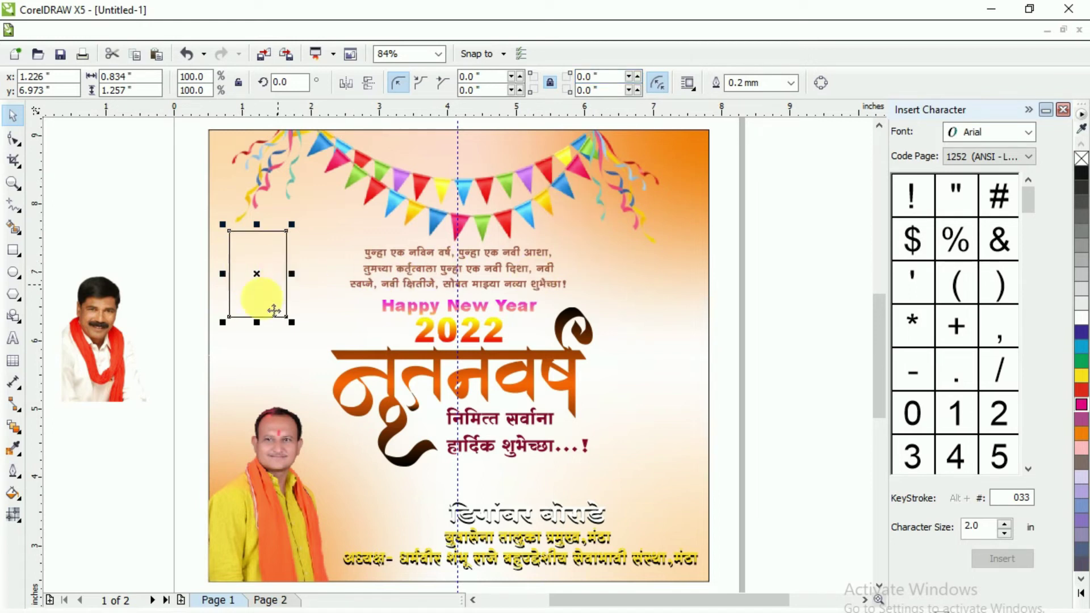
left_click(1080, 317)
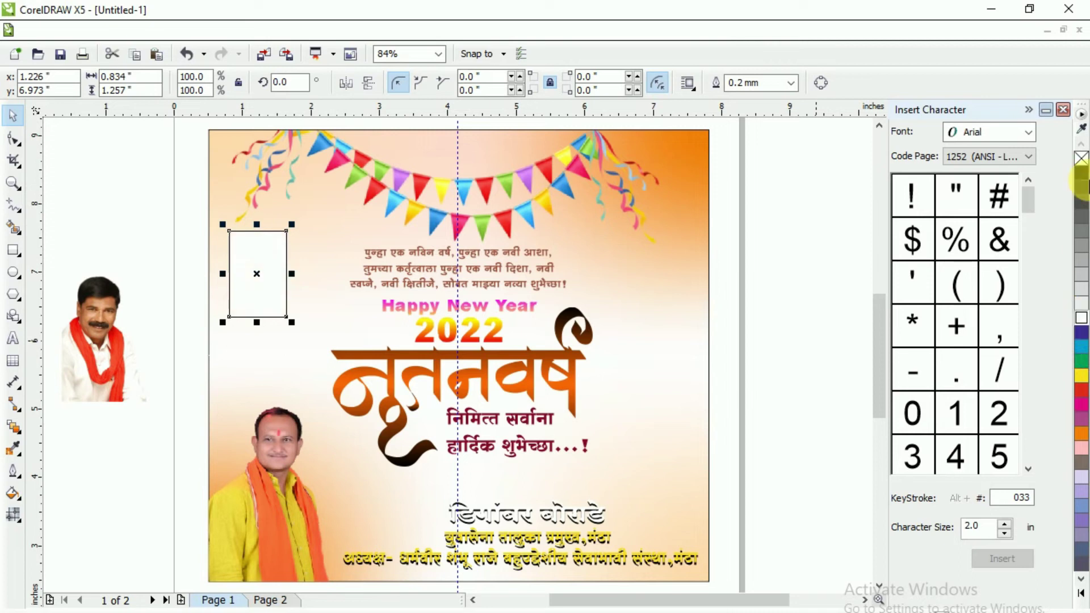
right_click(1082, 160)
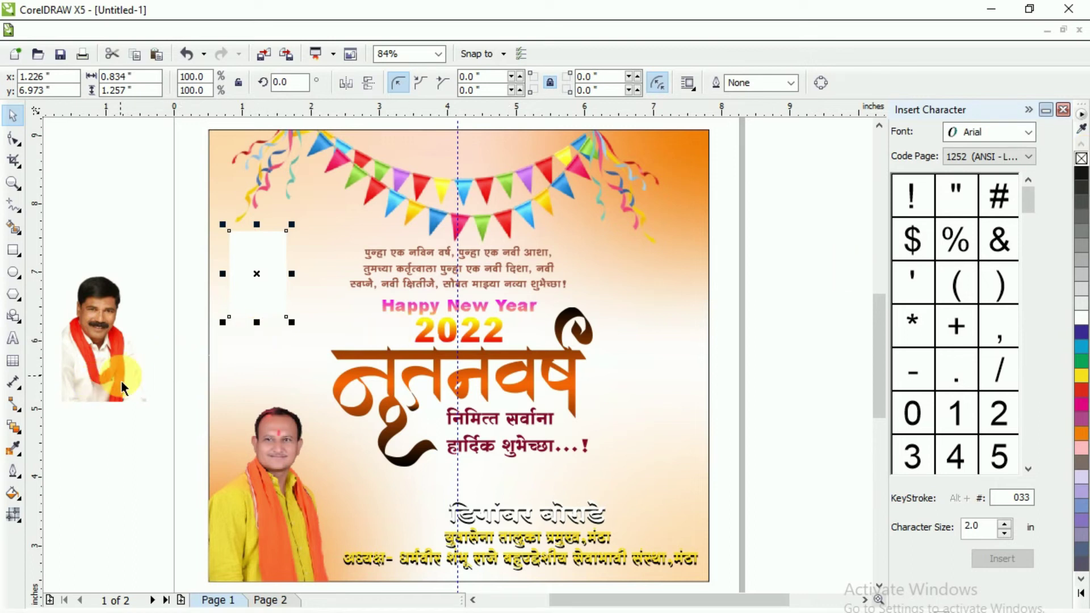
Place the red-scarf photo inside the white rectangle as a PowerClip
left_click(85, 355)
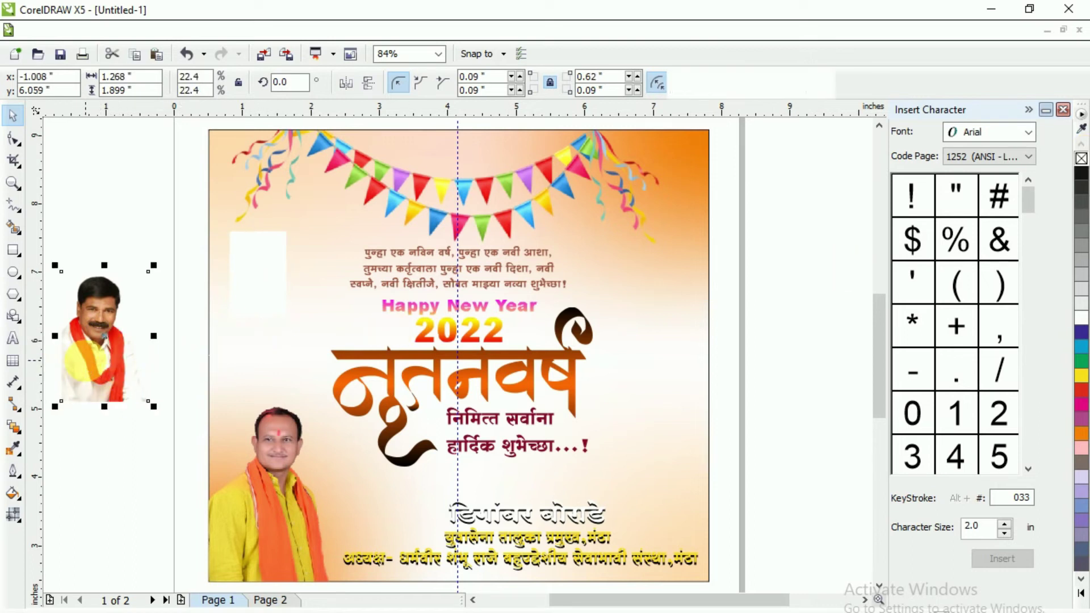
left_click(191, 55)
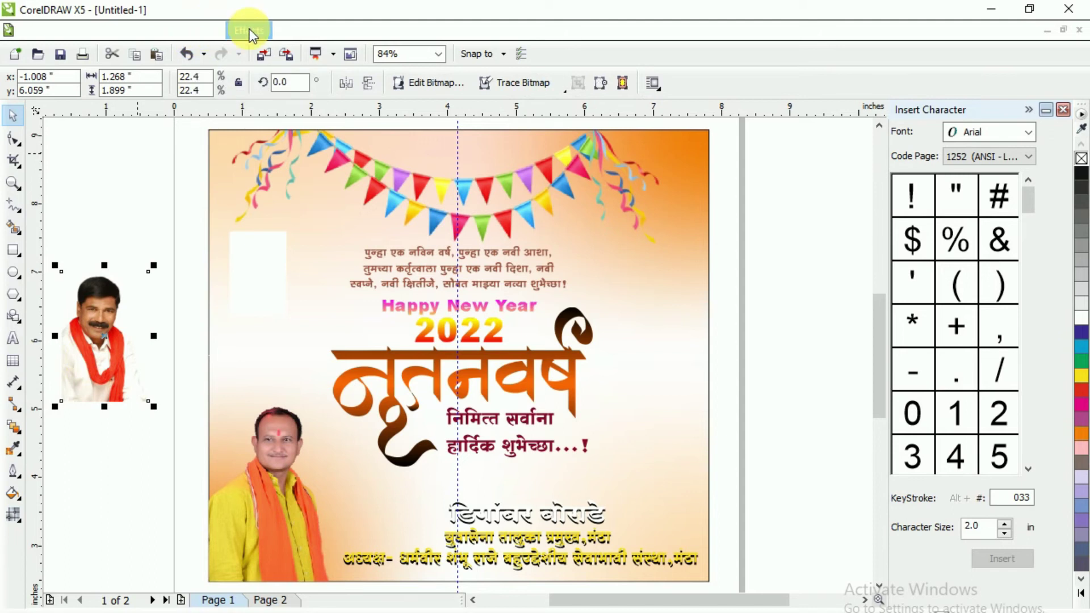
left_click(250, 28)
mouse_move(321, 270)
left_click(396, 270)
left_click(267, 278)
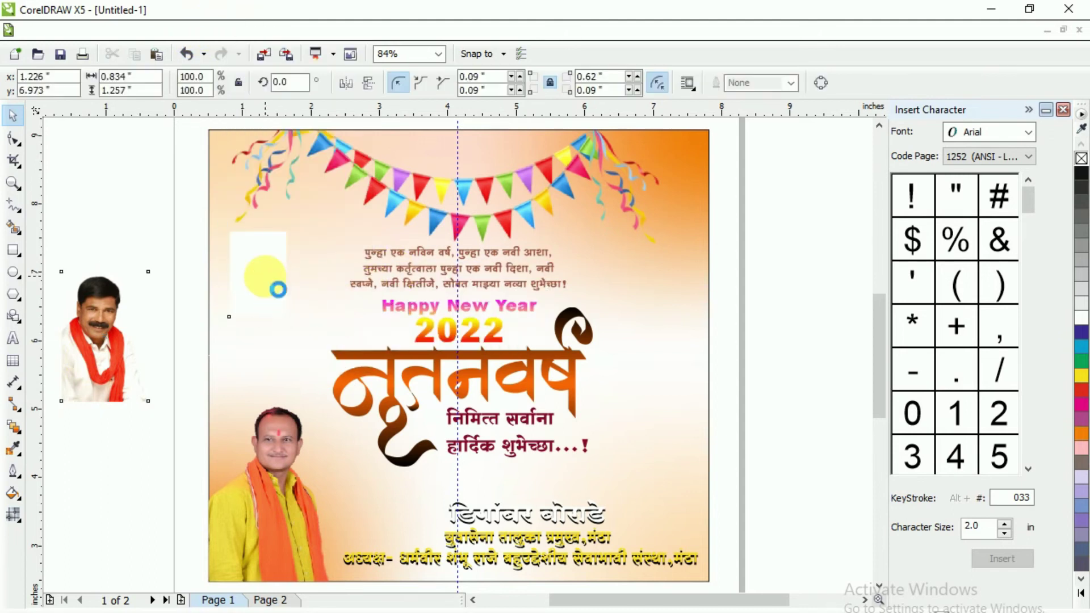
Edit the PowerClip contents, moving the photo into the frame and shrinking it to about 1.03 × 1.54 inches, and finish editing
right_click(268, 270)
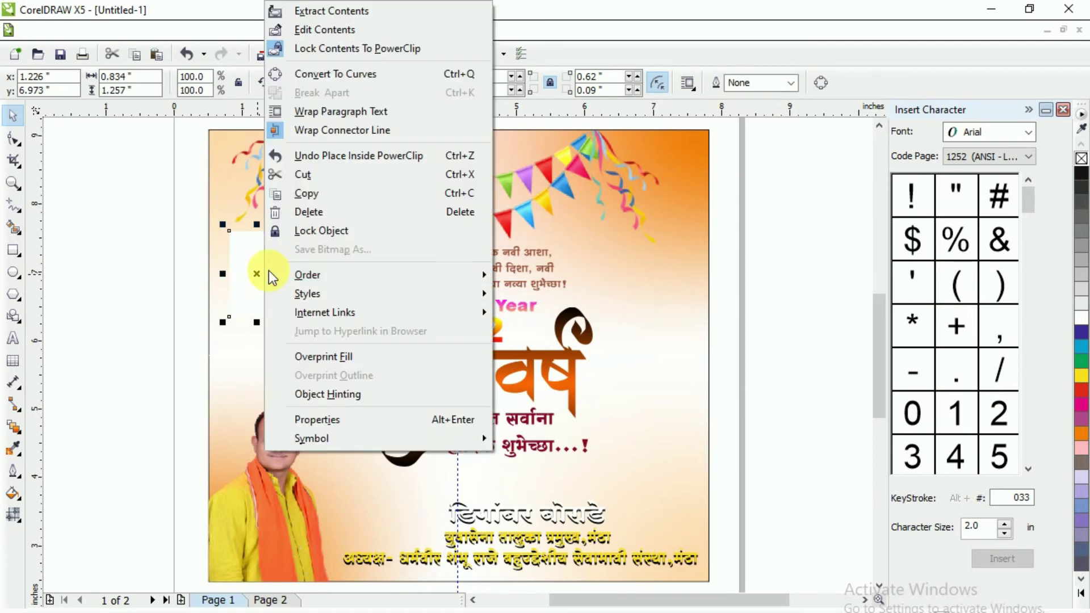
left_click(315, 31)
left_click_drag(123, 351, 284, 292)
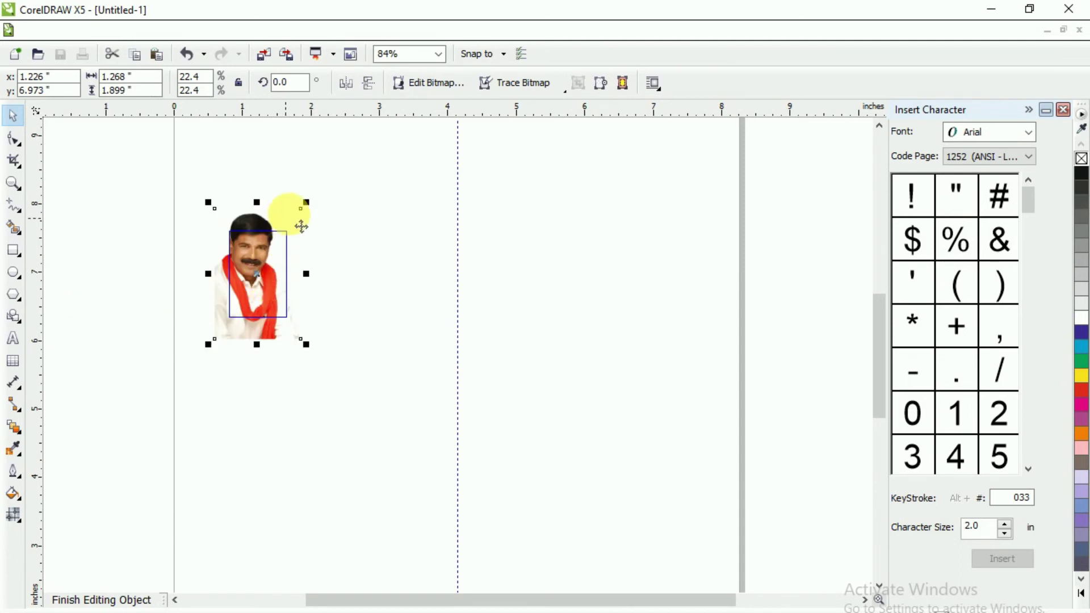
left_click_drag(306, 203, 297, 227)
left_click_drag(249, 280, 277, 299)
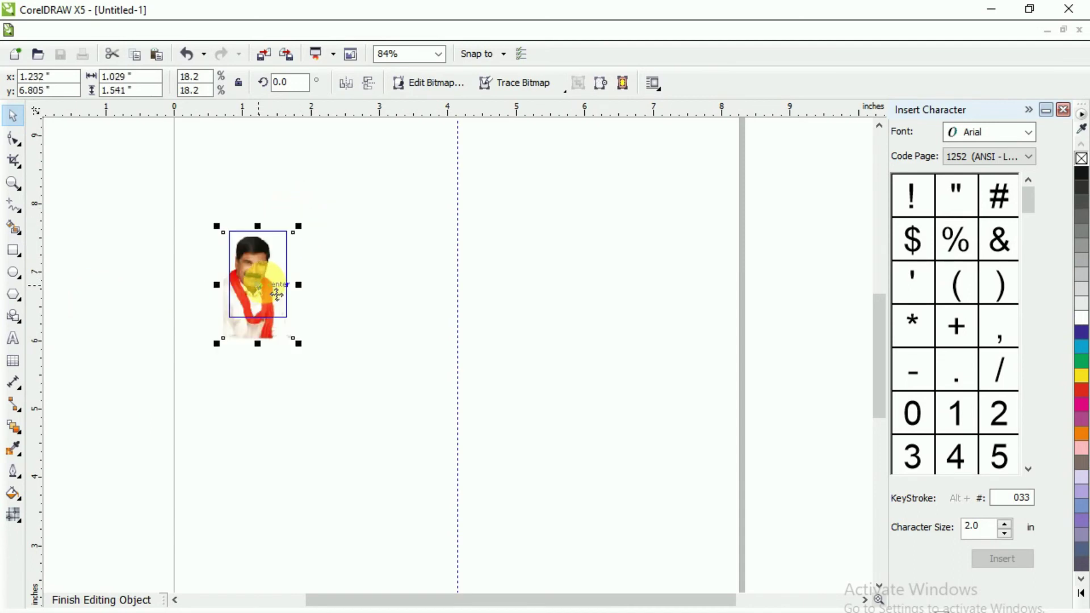
right_click(275, 297)
left_click(323, 90)
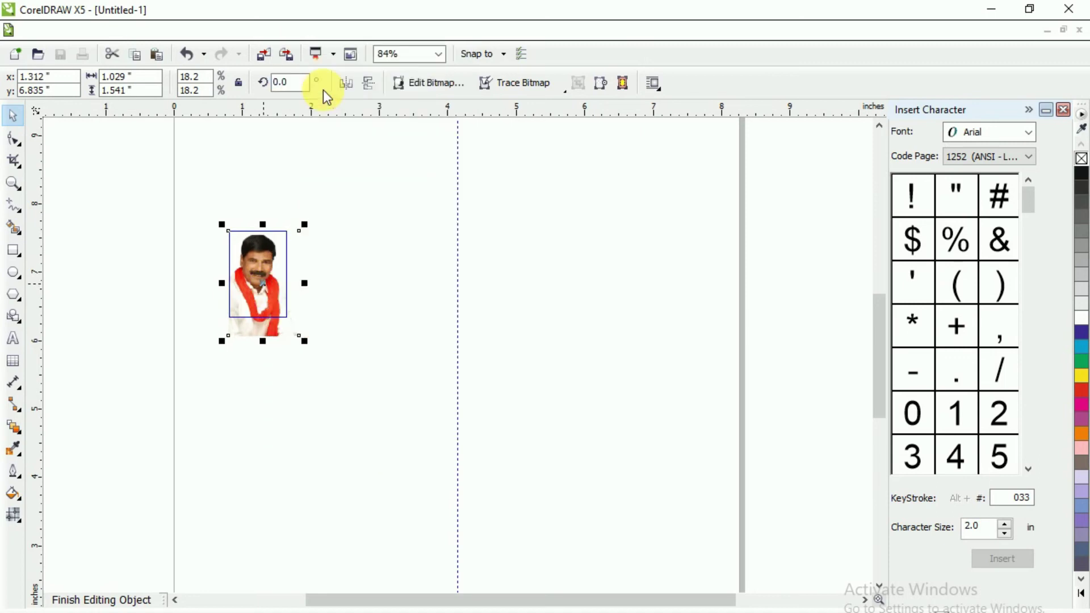
left_click(145, 335)
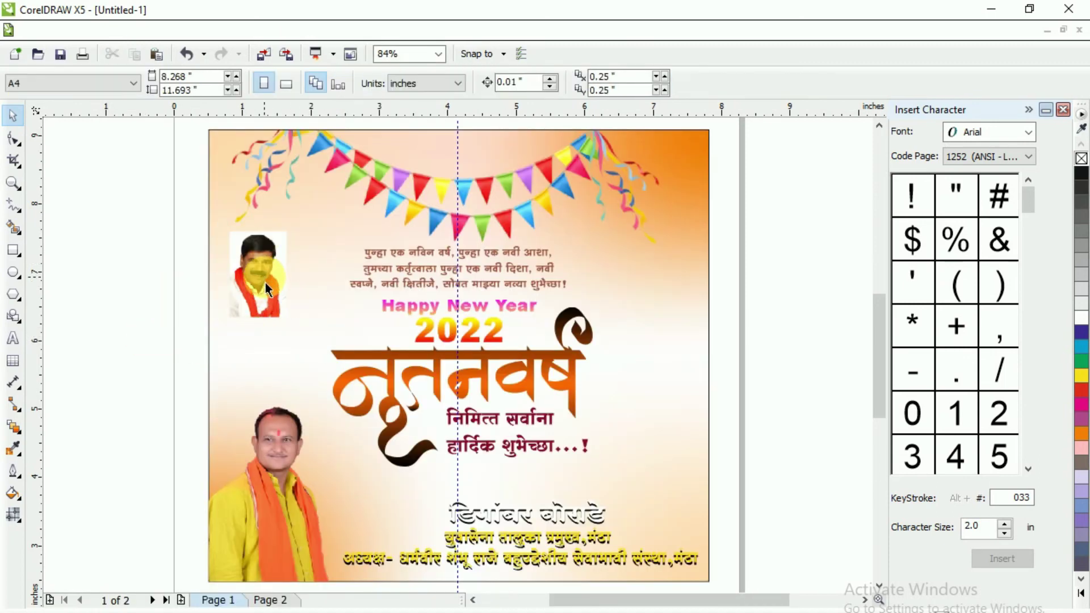
Remove the upper offset copy of the name text and fill the remaining black copy red
left_click(524, 523)
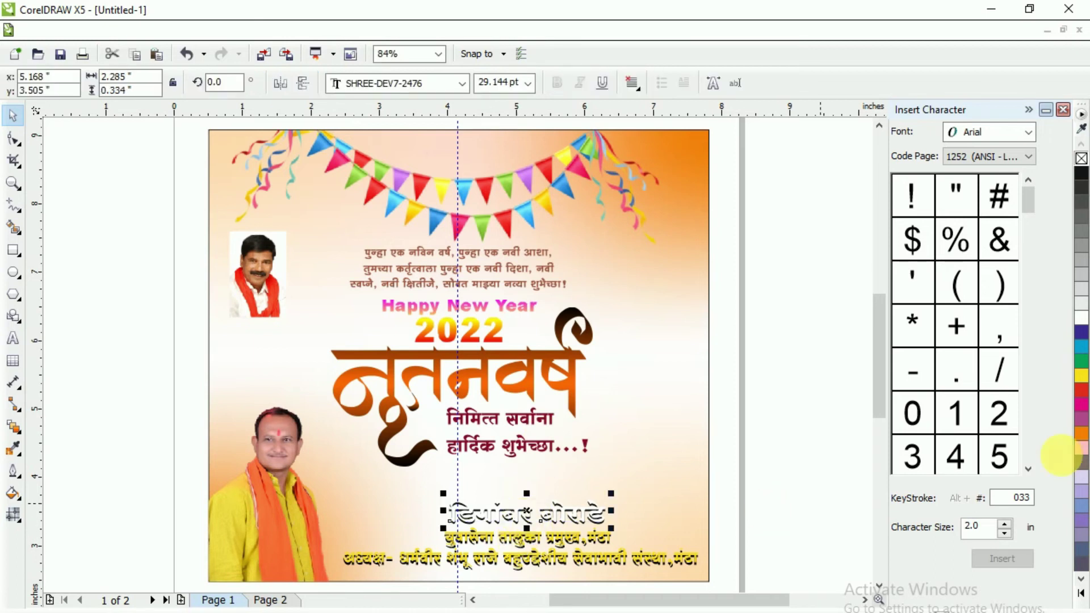
left_click(1081, 390)
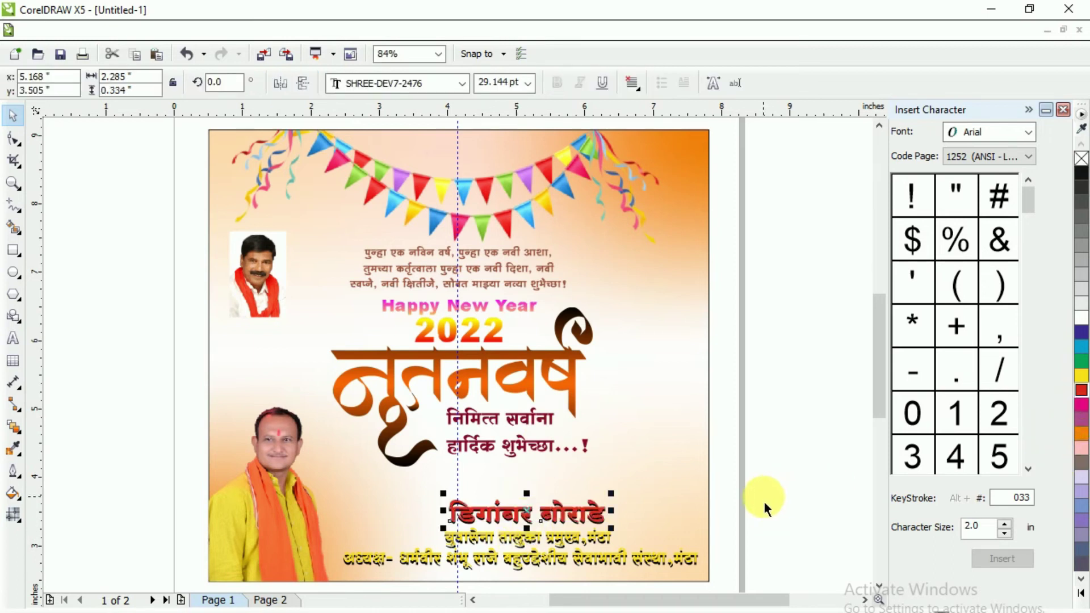
left_click(737, 503)
left_click(600, 518)
key("ctrl+z")
key("Escape")
left_click(554, 521)
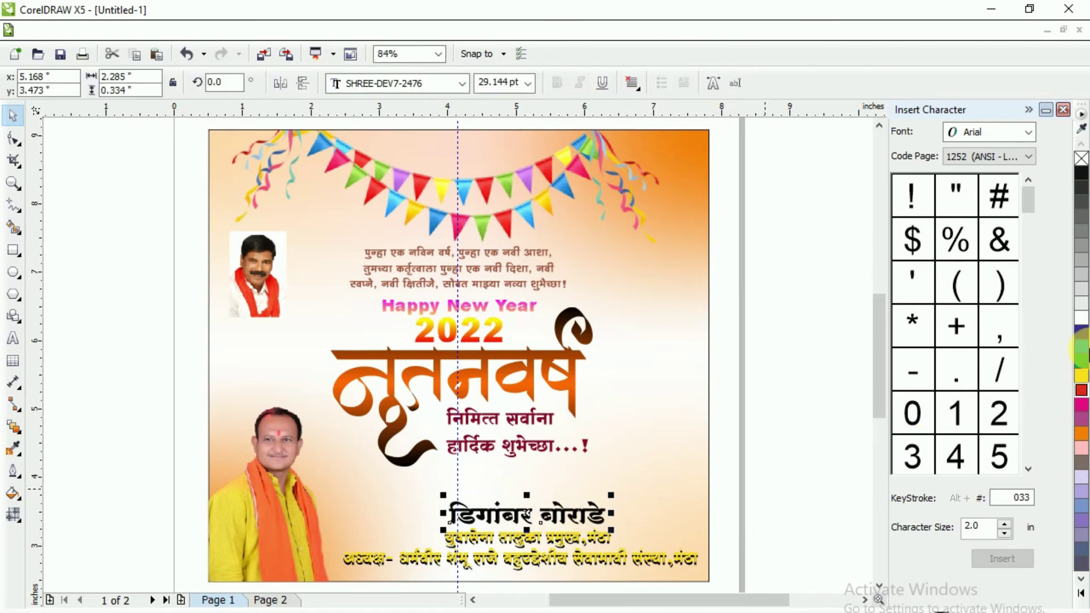
left_click(1081, 390)
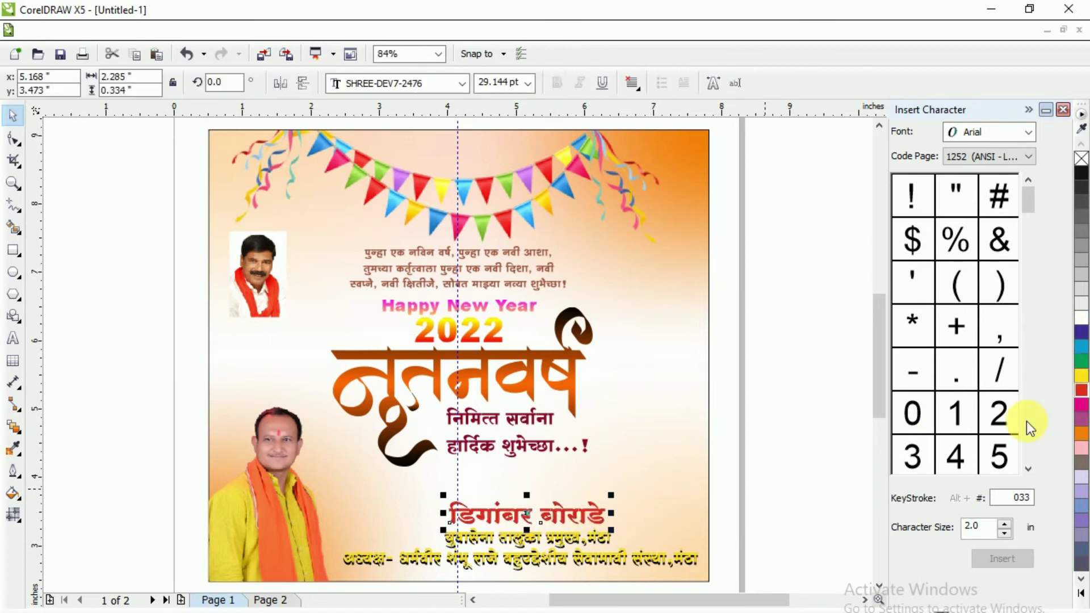
Remove the yellow copies of the two designation lines and fill the remaining black text magenta
left_click(564, 544)
key("Escape")
left_click(566, 550)
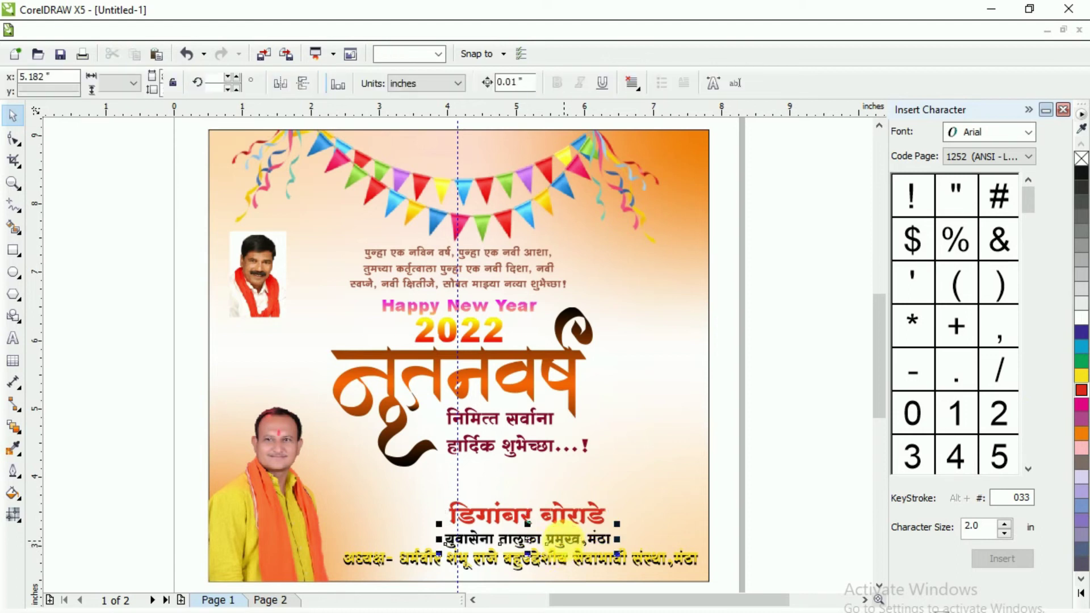
left_click(1082, 404)
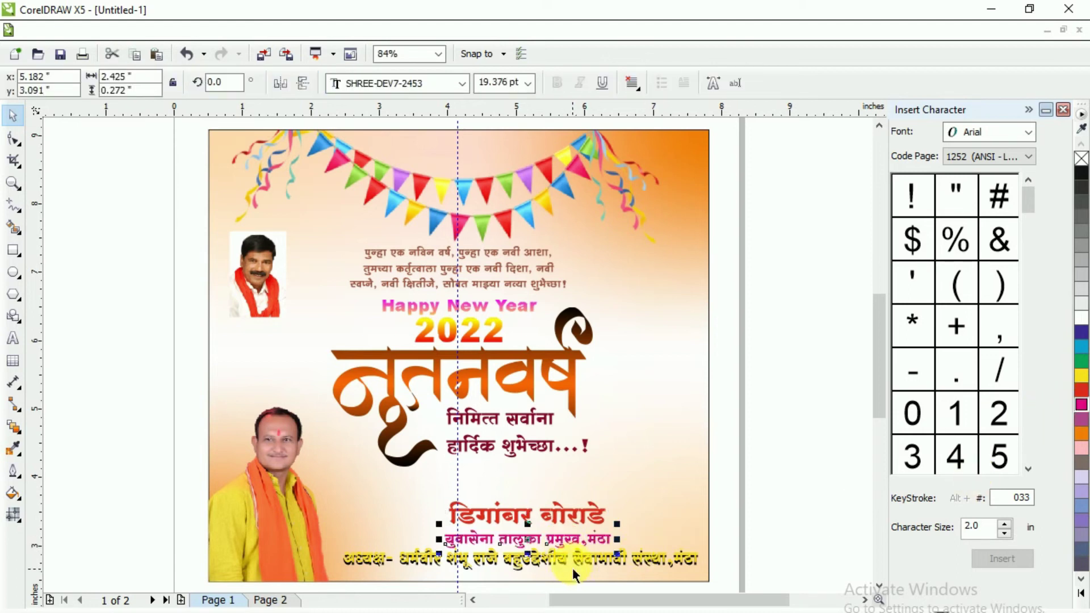
left_click(591, 567)
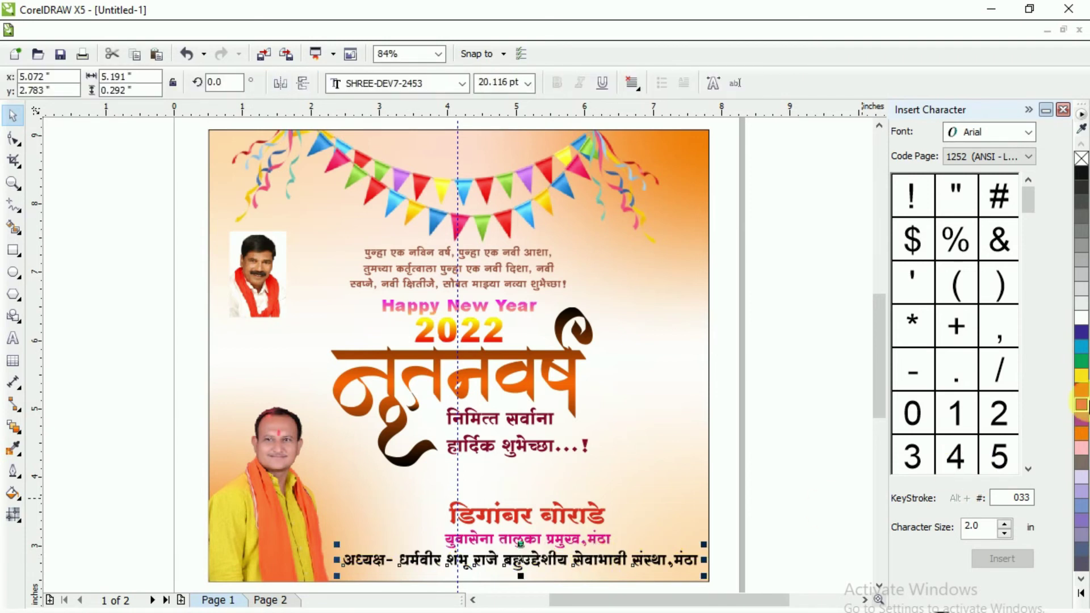
left_click(799, 501)
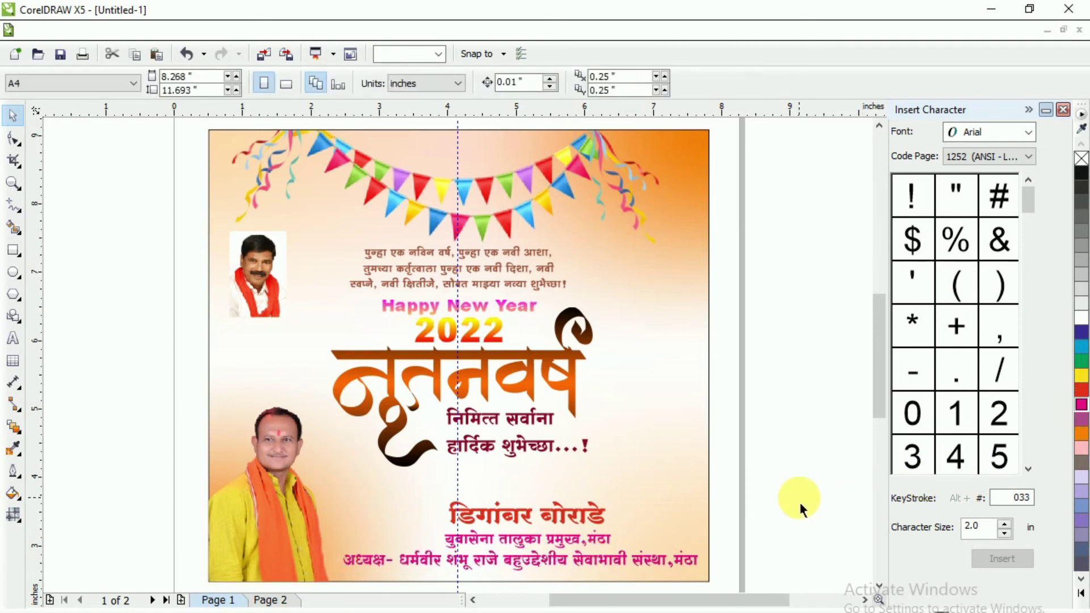
Fill both designation lines with a dark brown shade of red
left_click(605, 566)
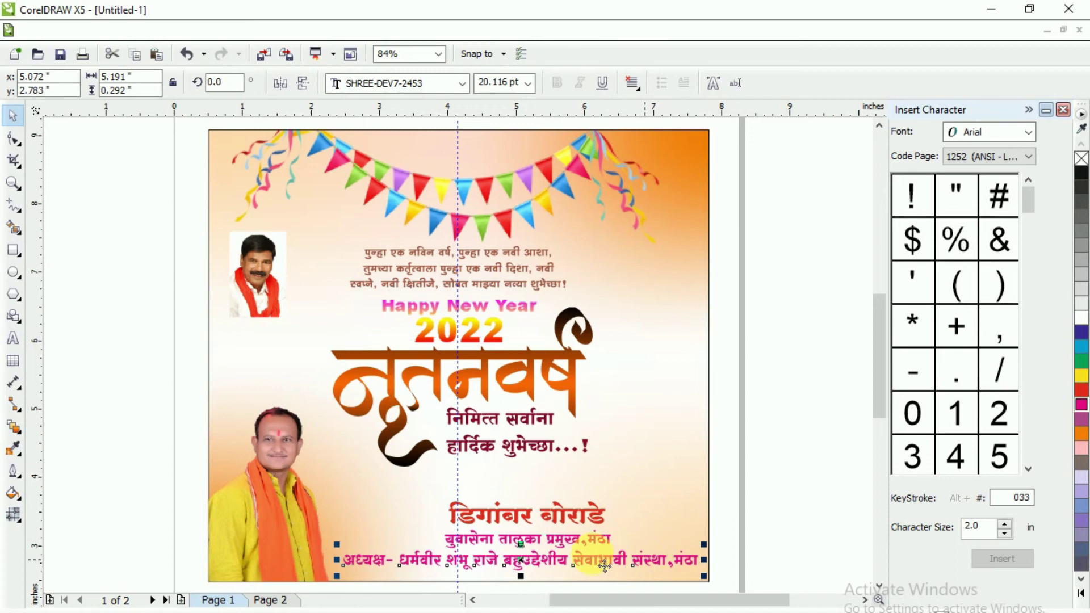
left_click(573, 544, "shift")
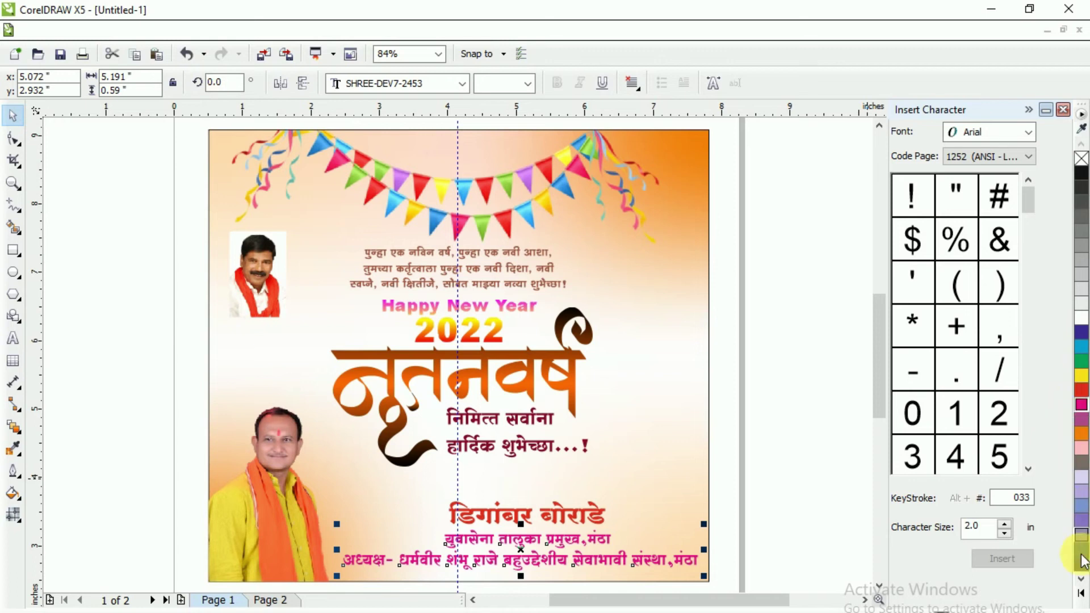
left_click(1082, 391)
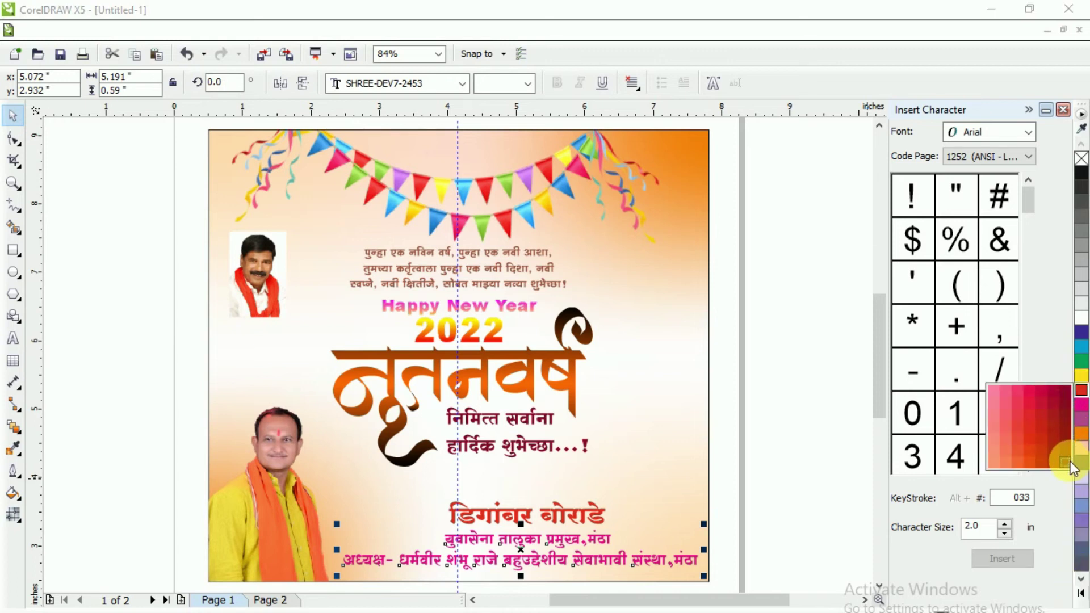
left_click(798, 478)
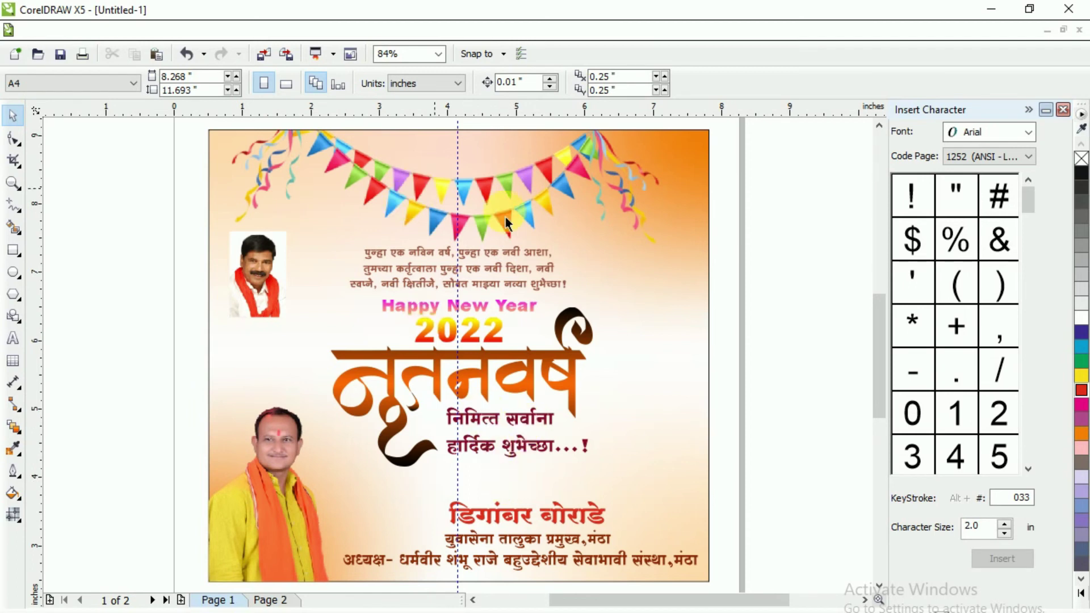
Tighten the line spacing of the greeting text below the calligraphy and shrink it to about 1.69 × 0.50 inches
left_click(529, 421)
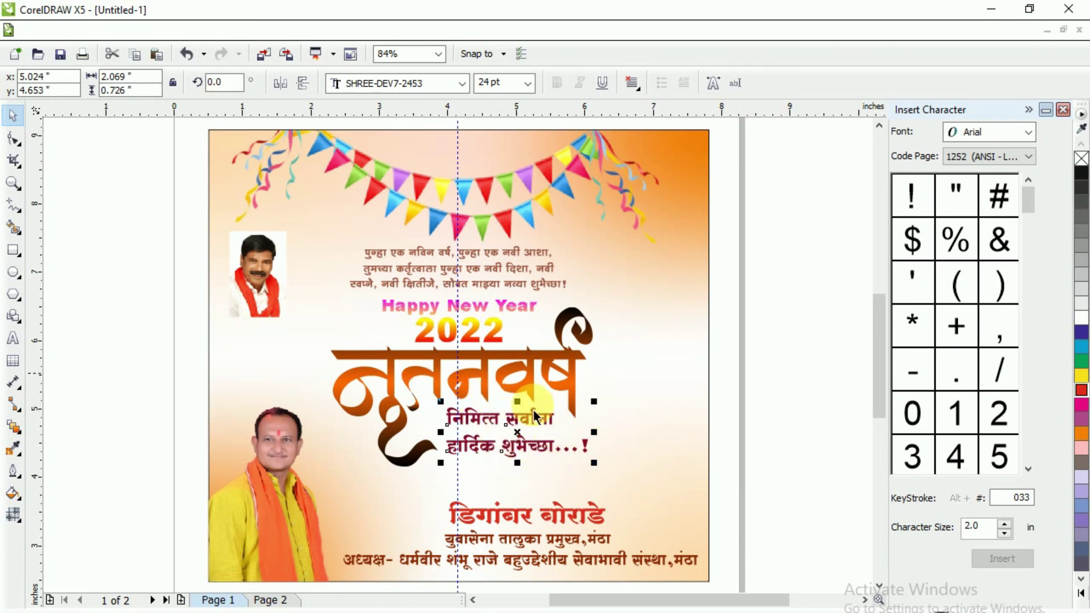
left_click(13, 143)
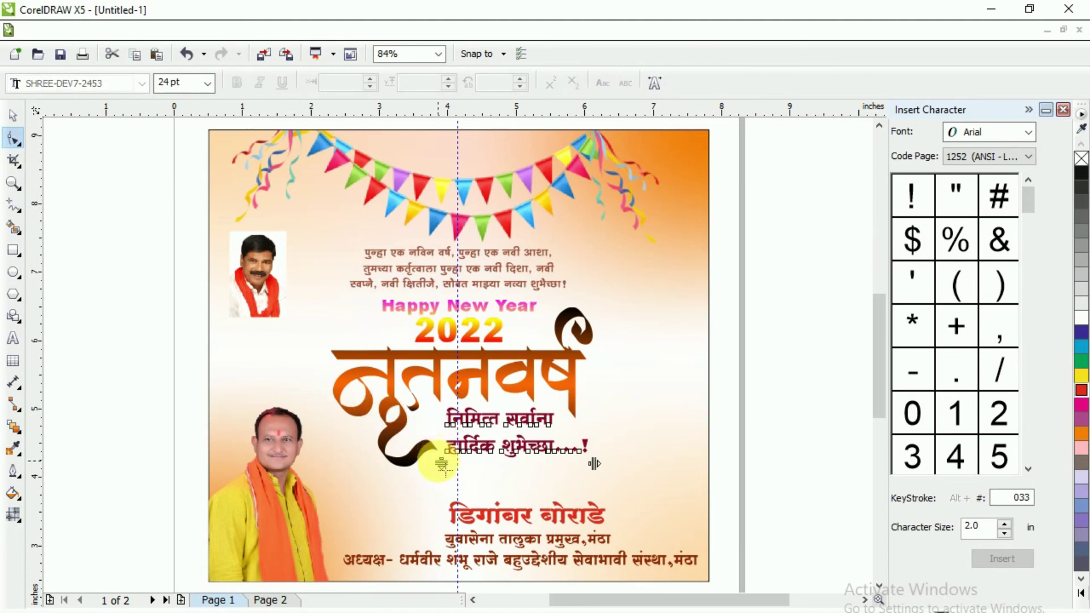
left_click(454, 459)
left_click(454, 459)
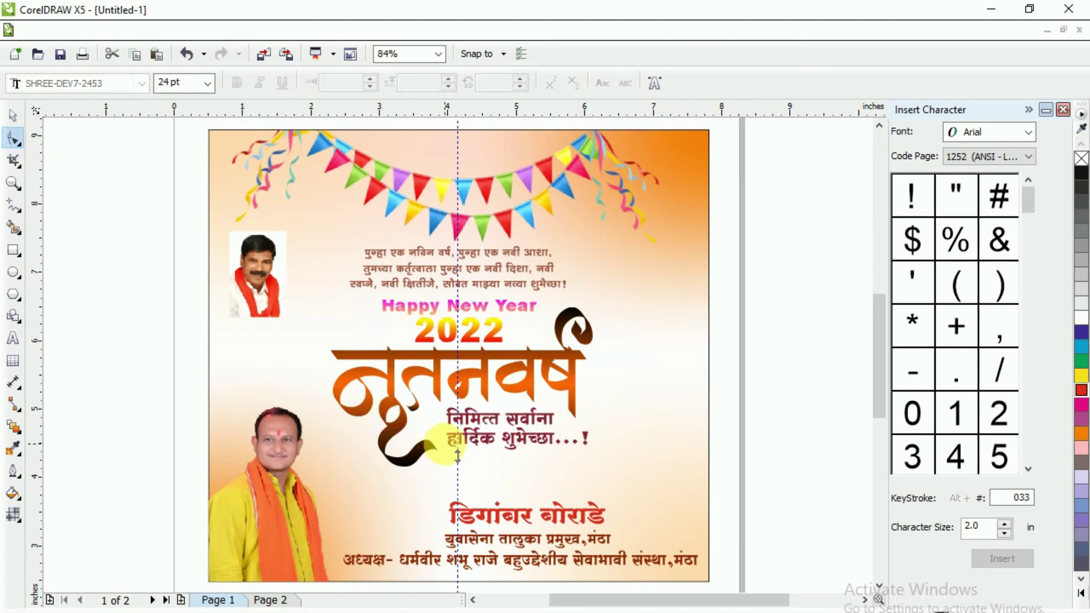
left_click(13, 115)
left_click(766, 373)
left_click(528, 446)
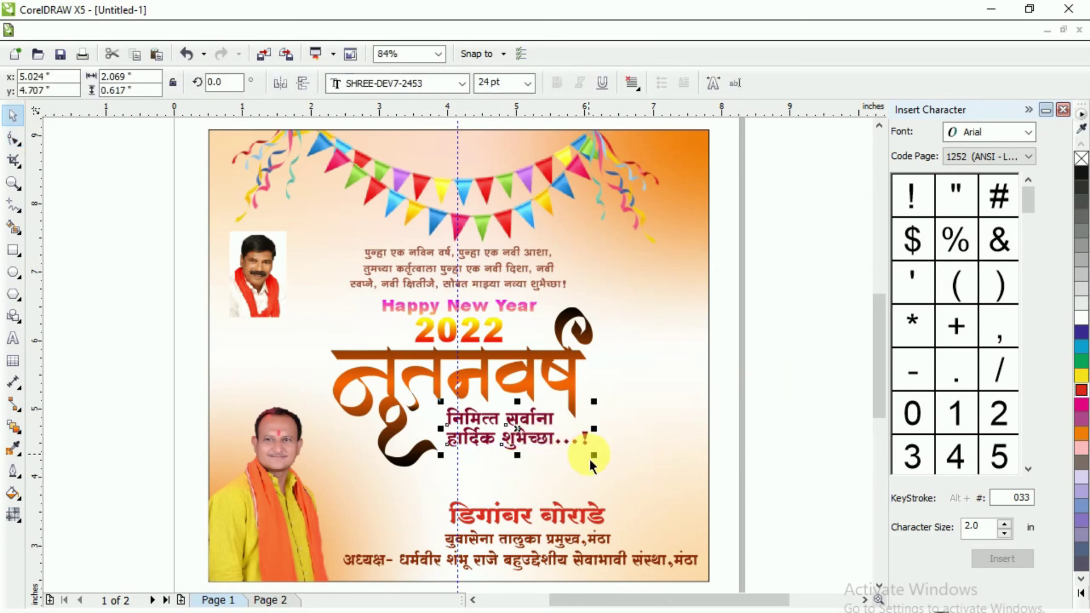
left_click_drag(590, 458, 528, 444)
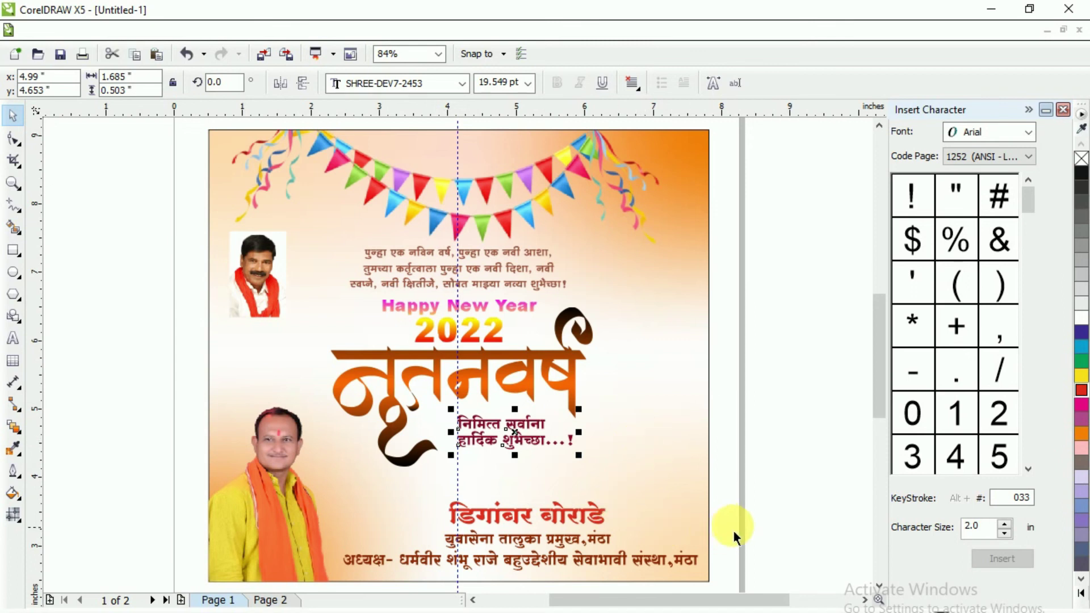
Shrink the name and designation lines together and move them closer to the banner's lower edge, below the greeting
left_click_drag(778, 470, 329, 577)
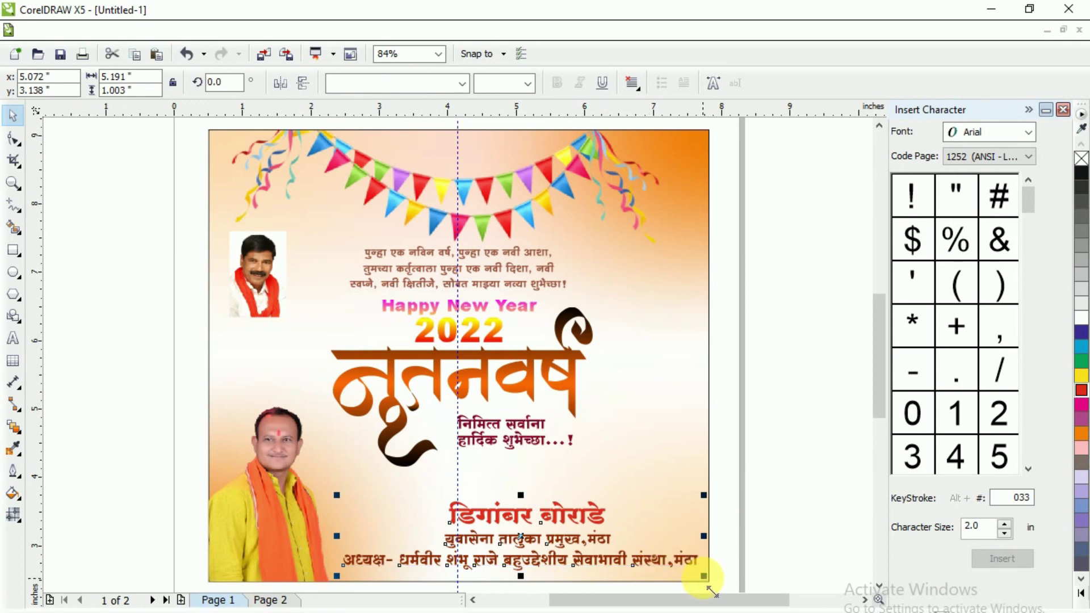
left_click_drag(706, 574, 642, 564)
left_click_drag(516, 548, 538, 562)
left_click(725, 521)
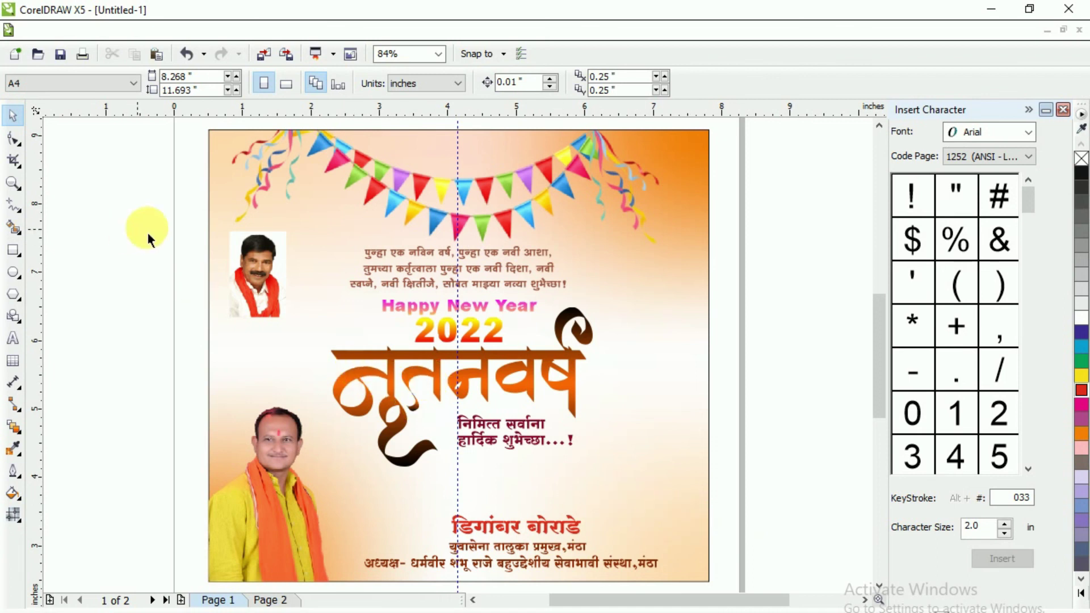
Review the JPEG export settings with the color mode set to CMYK Color (32-bit), and leave without exporting
left_click(36, 30)
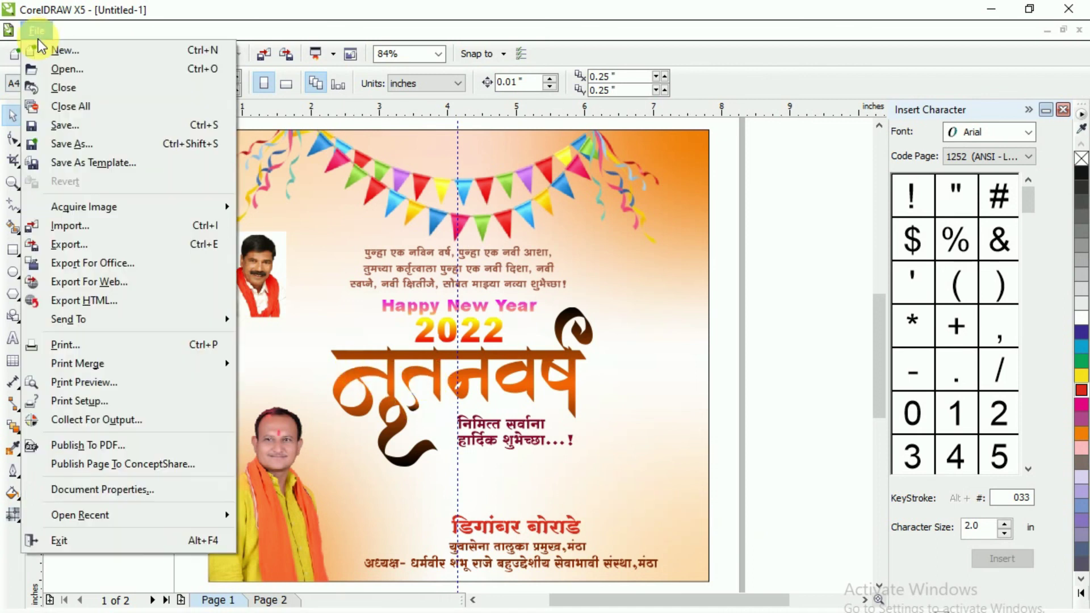
left_click(99, 250)
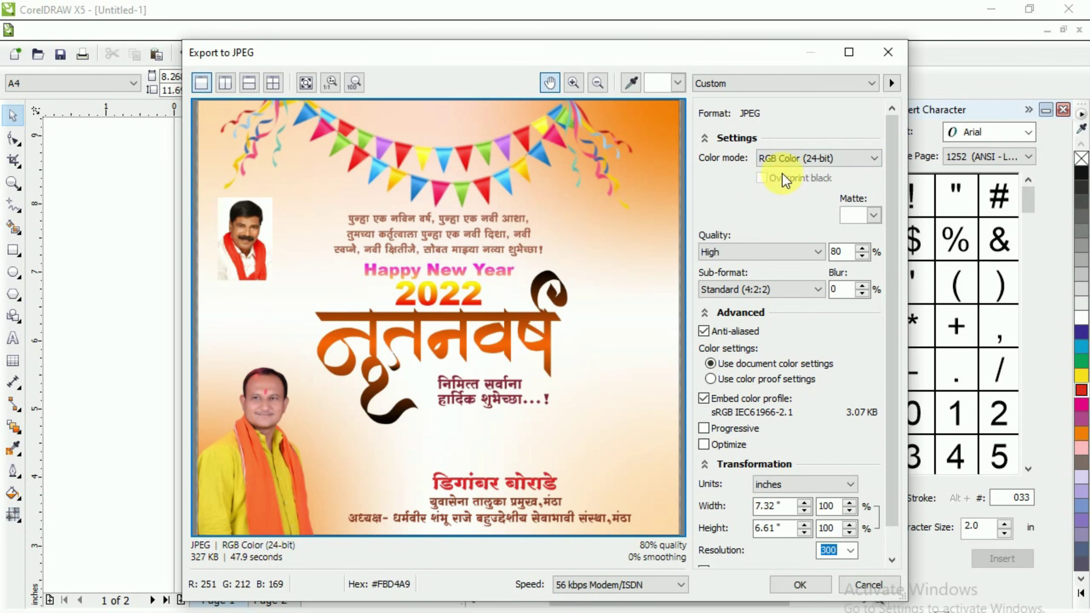
left_click(810, 165)
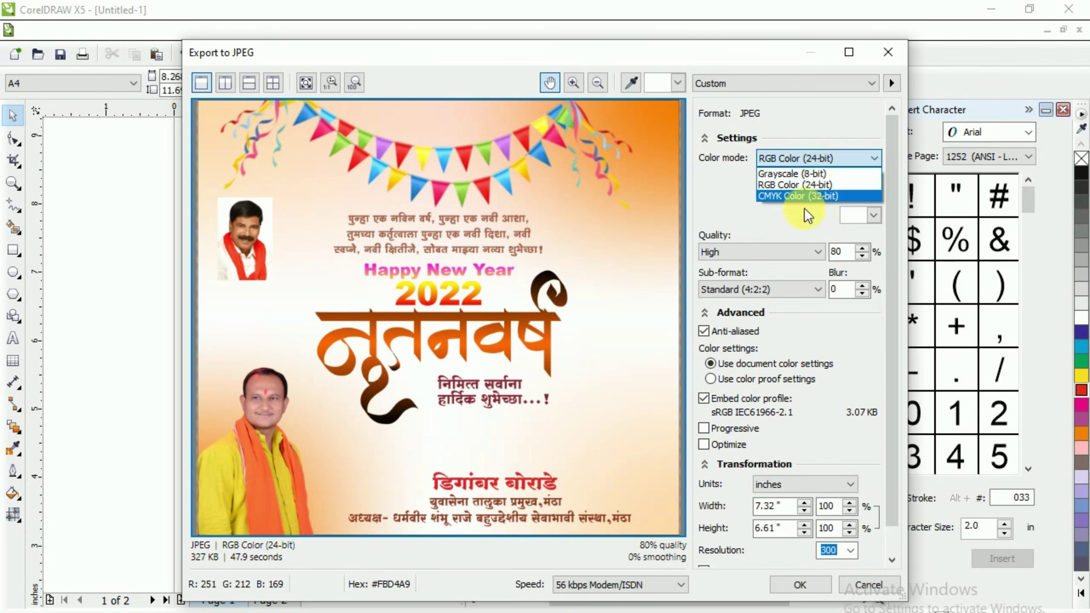
left_click(778, 196)
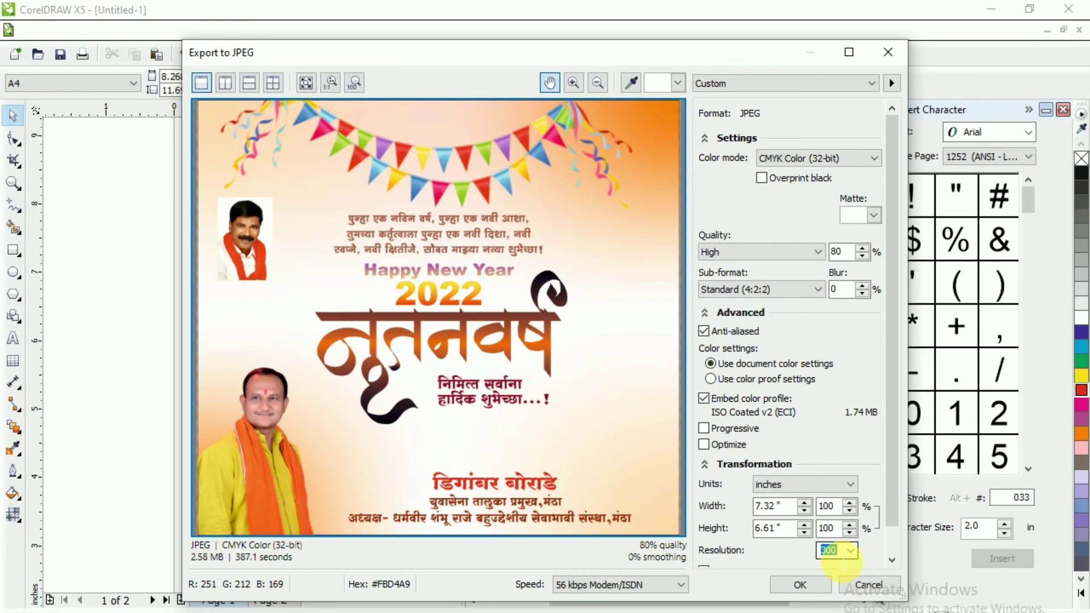
left_click(876, 581)
Select the banner's background and open its width value for editing
left_click(693, 348)
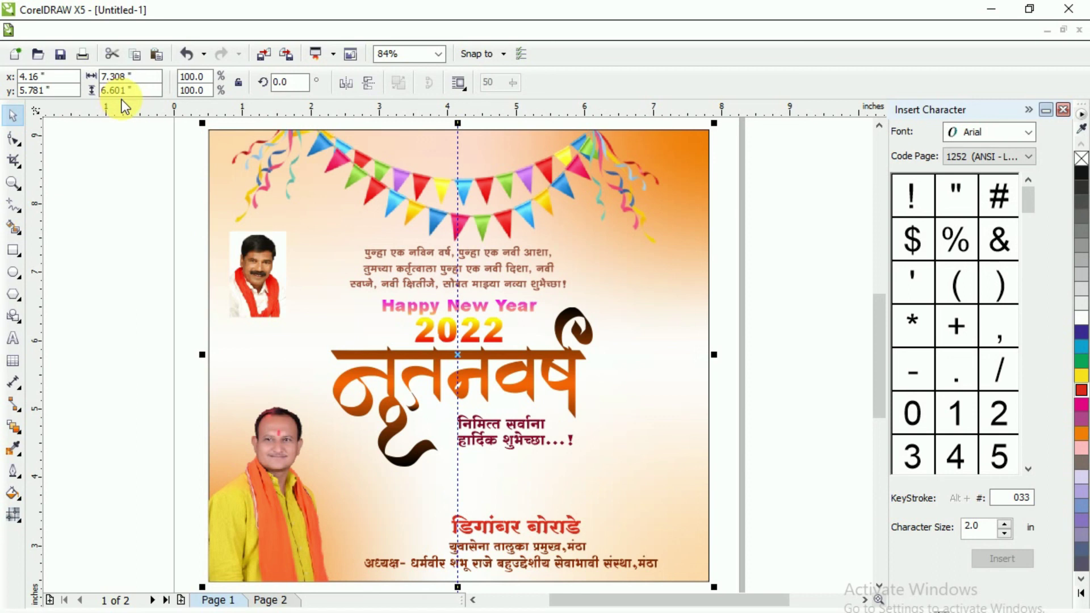
double_click(116, 76)
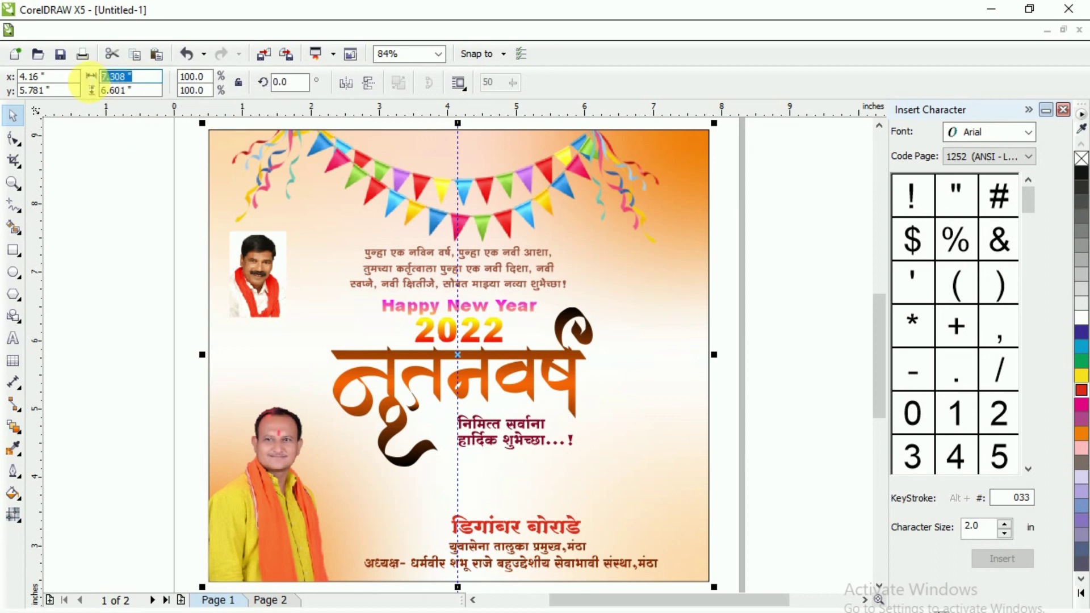